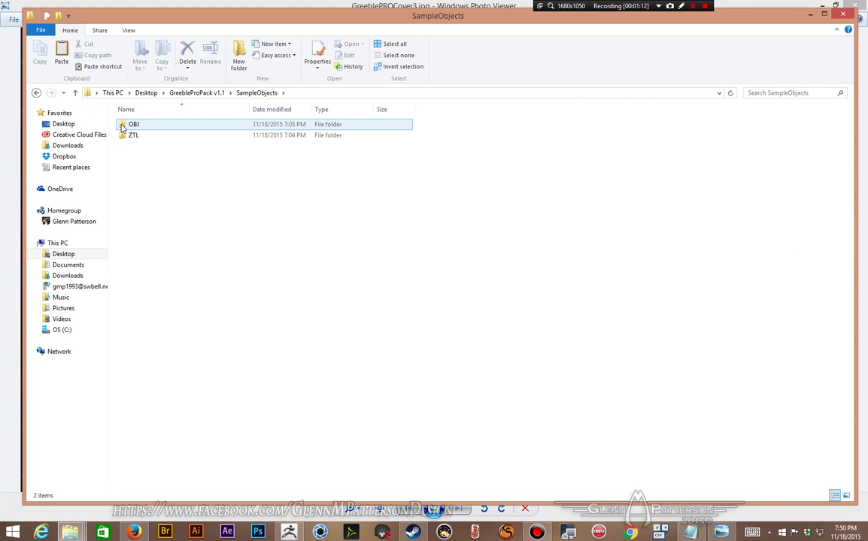
- Look through the ZTL and OBJ folders of SampleObjects to see which sample files are supplied
{"action": "left_click", "coordinate": [122, 137]}
{"action": "double_click", "coordinate": [122, 137]}
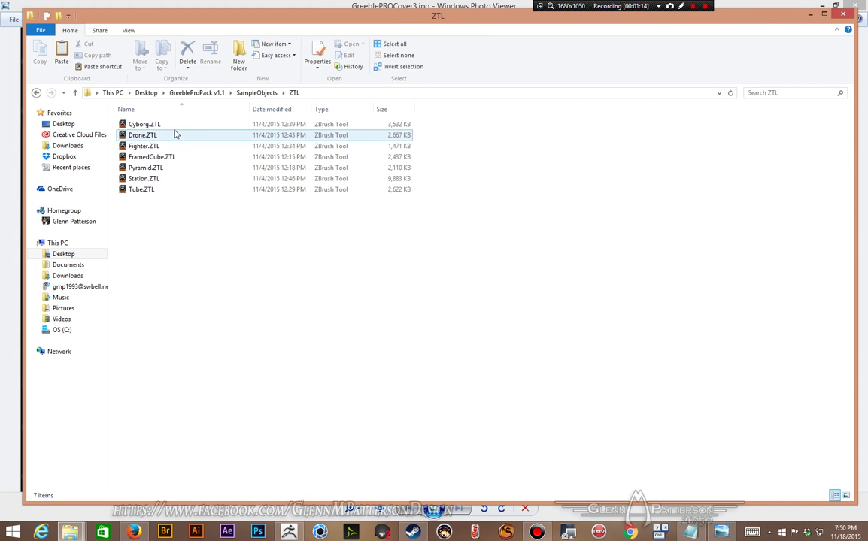
{"action": "left_click", "coordinate": [265, 93]}
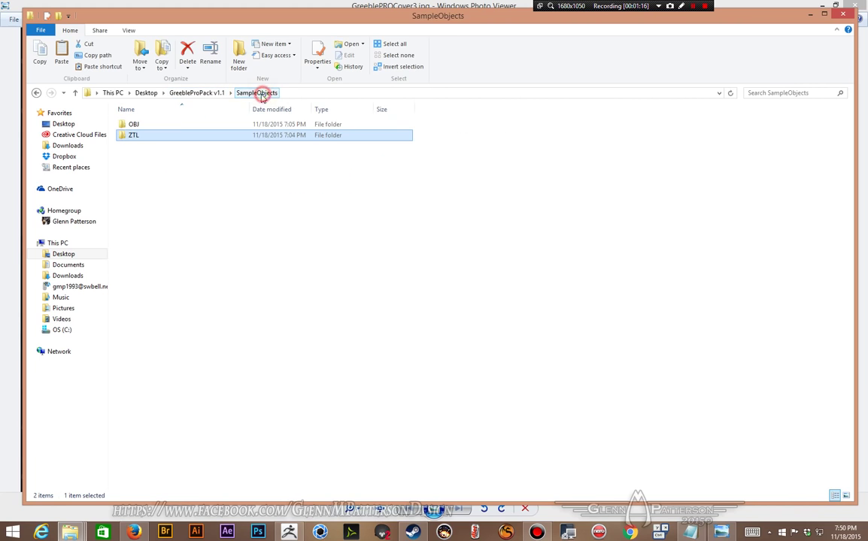
{"action": "left_click", "coordinate": [158, 125]}
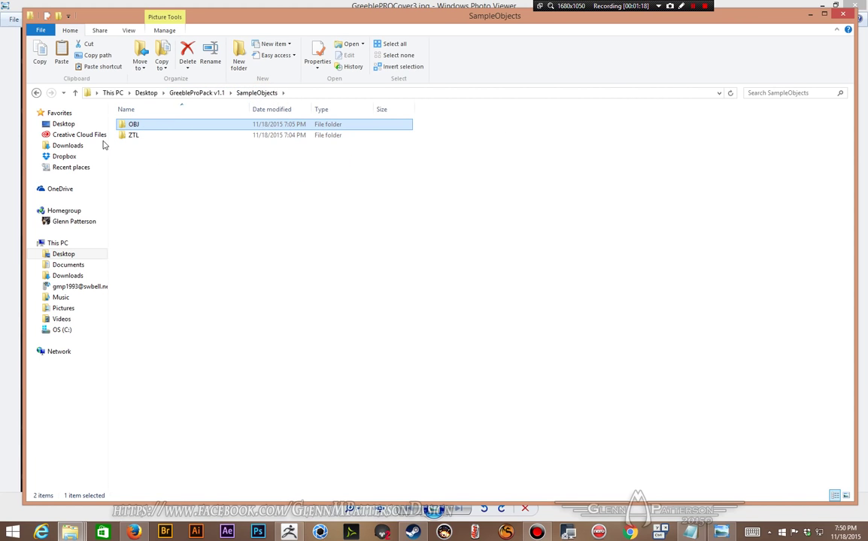
{"action": "double_click", "coordinate": [121, 128]}
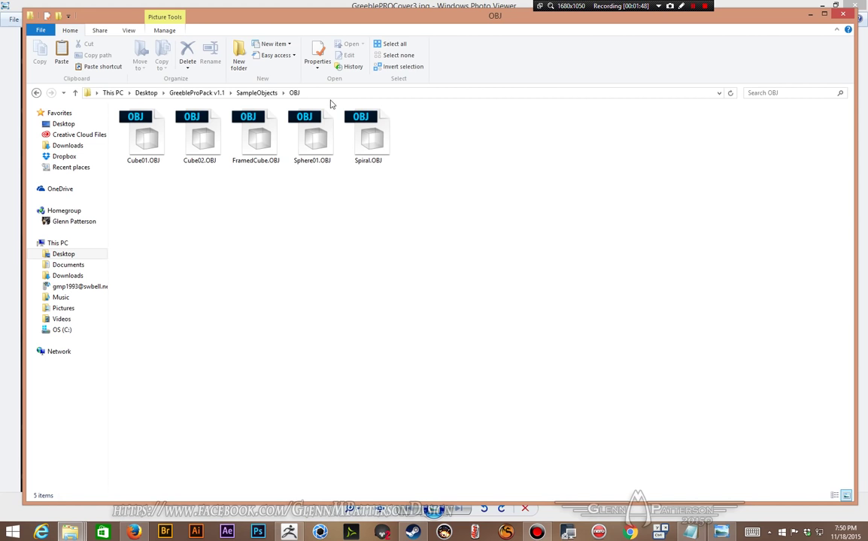
- Return to the GreebleProPack v1.1 folder and open its ZScripts folder
{"action": "left_click", "coordinate": [195, 93]}
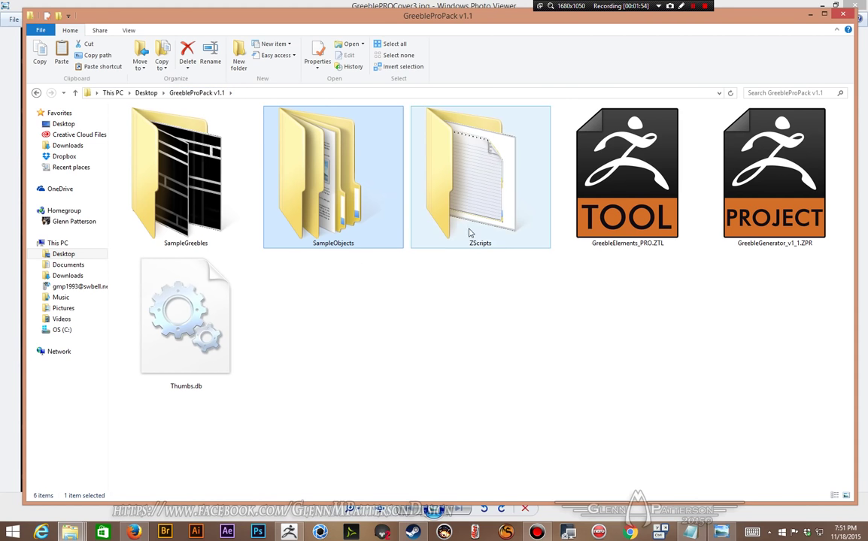
{"action": "left_click", "coordinate": [572, 351]}
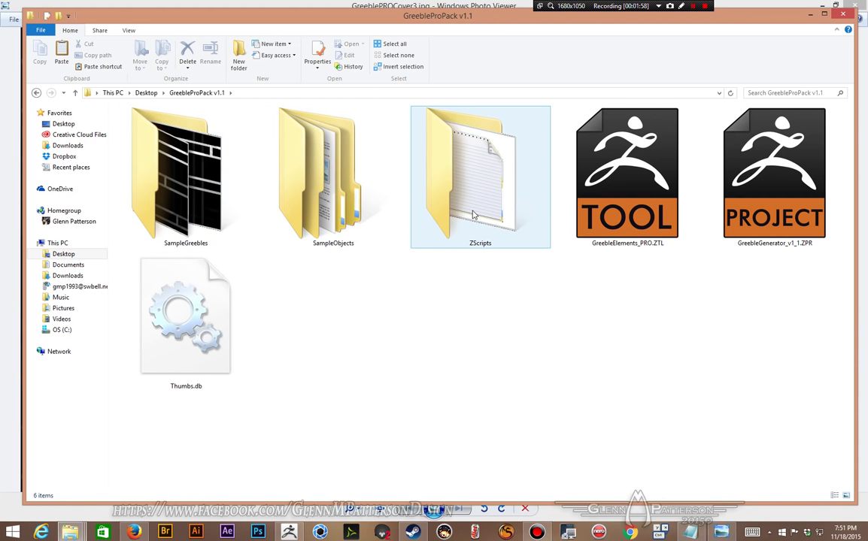
{"action": "mouse_move", "coordinate": [422, 194]}
{"action": "double_click", "coordinate": [441, 220]}
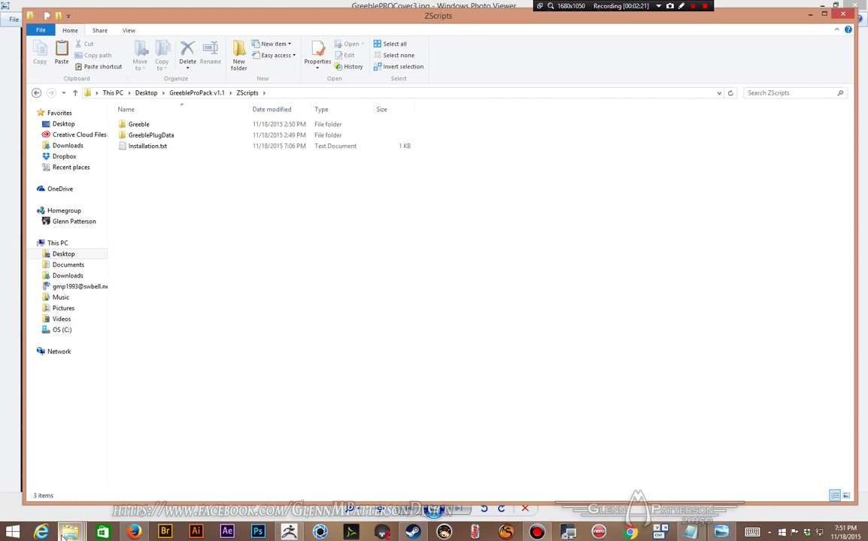
- Examine the Greeble folder inside ZBrush's Macros folder and bring up the ZPlugs folder beside it
{"action": "mouse_move", "coordinate": [68, 532]}
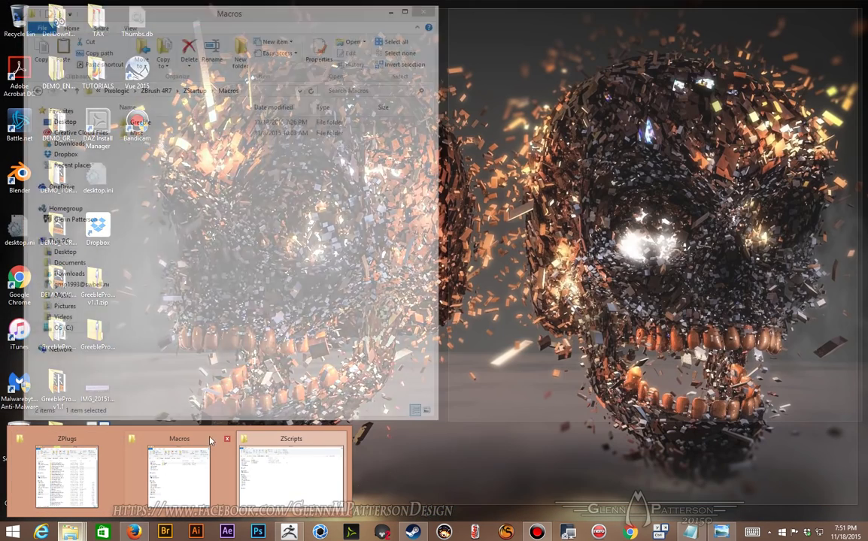
{"action": "left_click", "coordinate": [214, 442]}
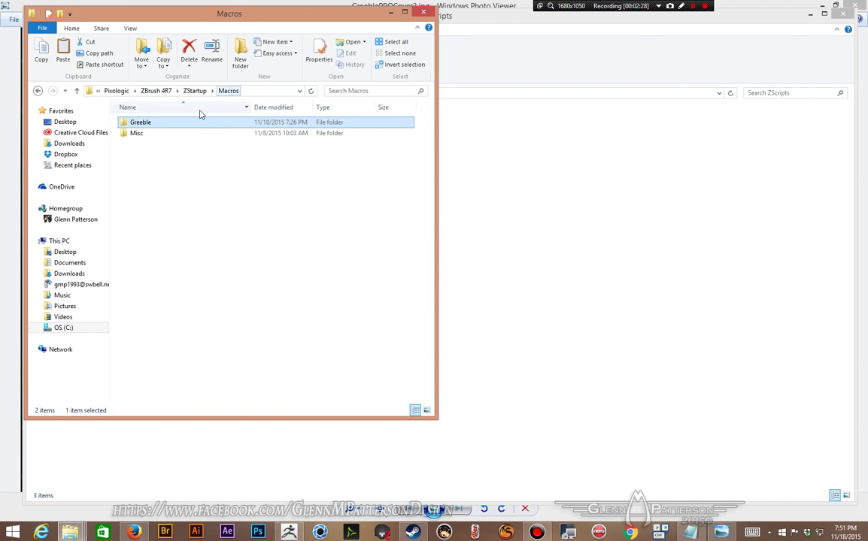
{"action": "double_click", "coordinate": [124, 122]}
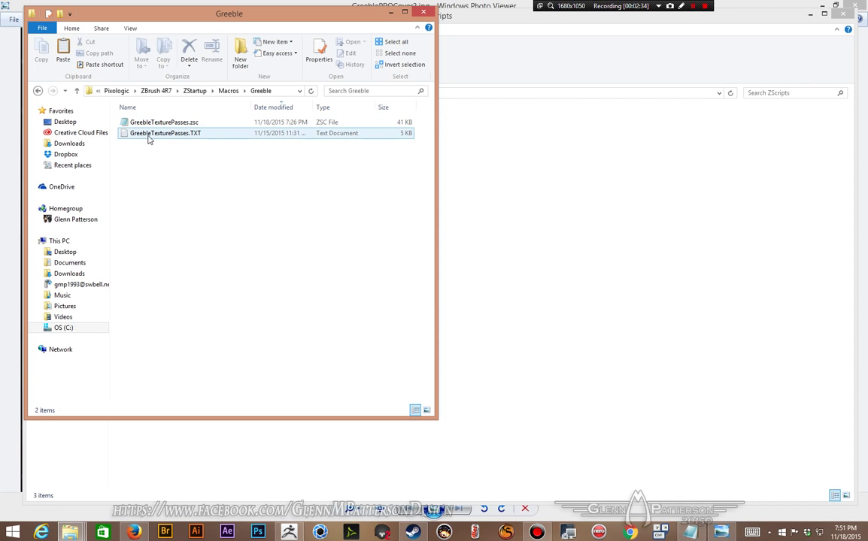
{"action": "mouse_move", "coordinate": [70, 531]}
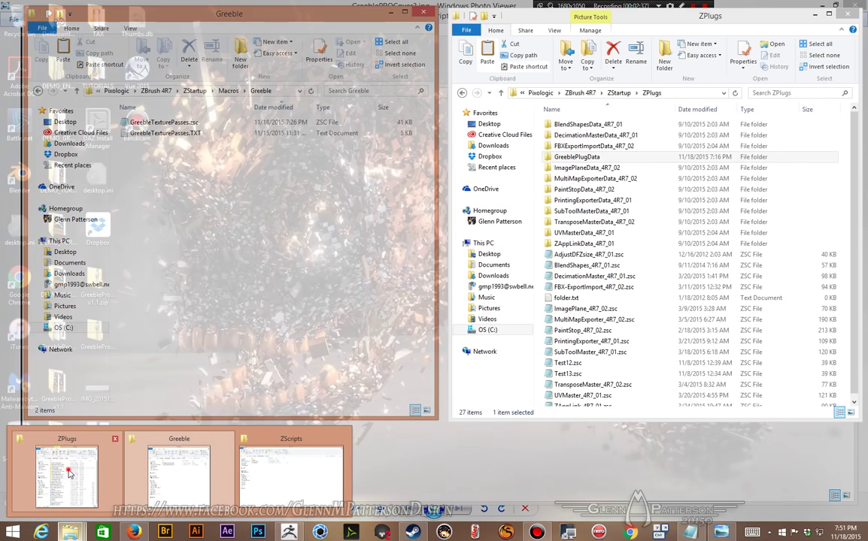
{"action": "left_click", "coordinate": [76, 475]}
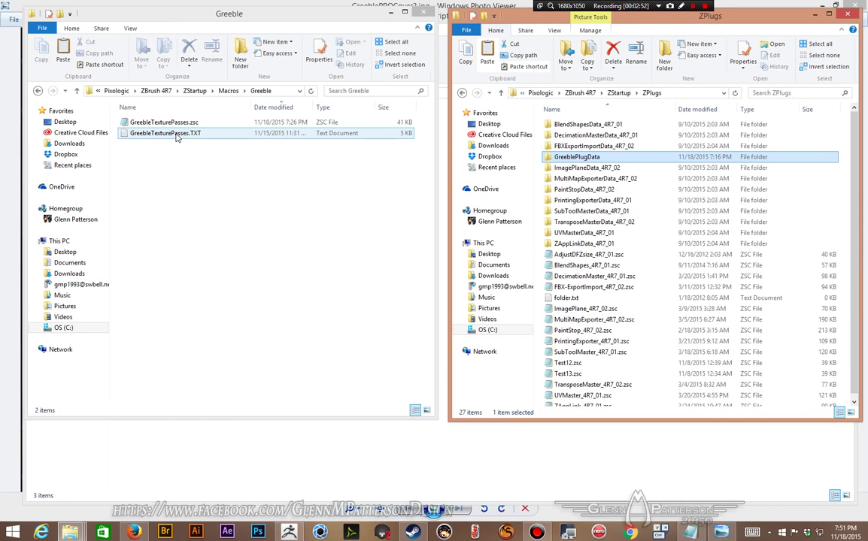
- Switch to ZBrush and open the GreebleGenerator_v1_1 project from the GreebleProPack v1.1 folder
{"action": "left_click", "coordinate": [289, 532]}
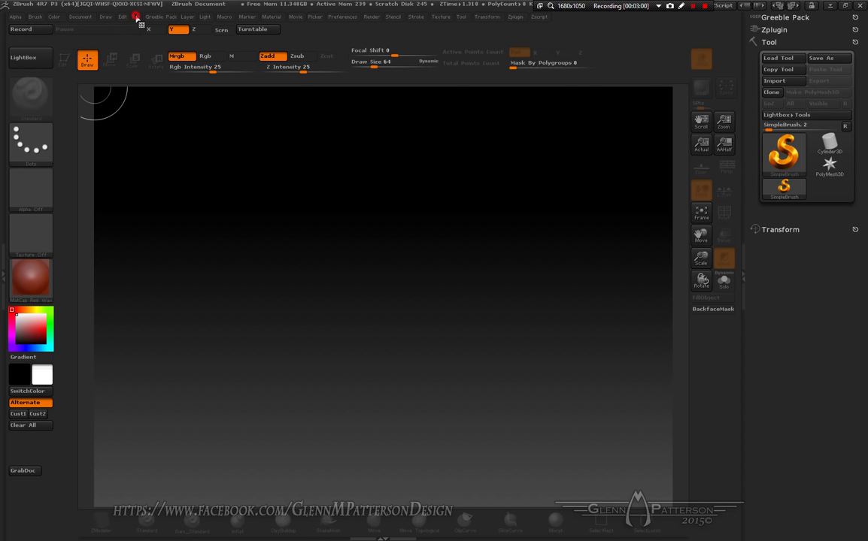
{"action": "left_click", "coordinate": [135, 17]}
{"action": "left_click", "coordinate": [166, 42]}
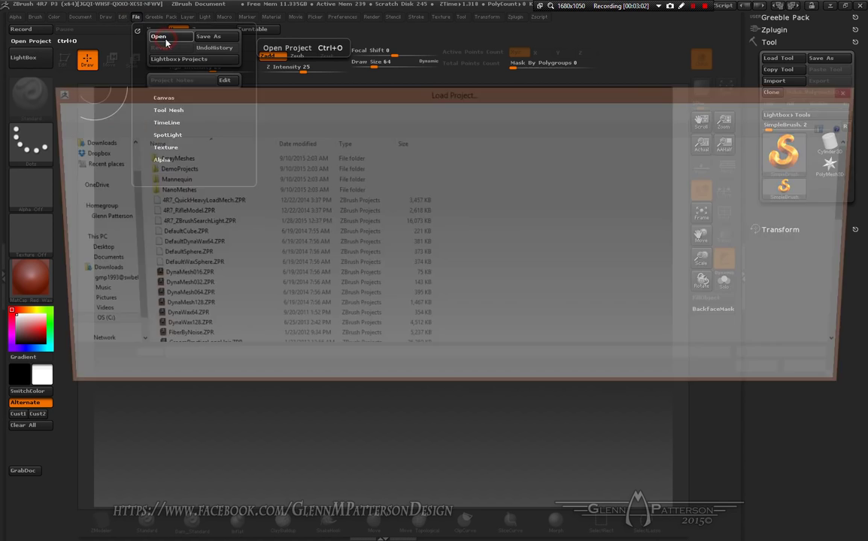
{"action": "left_click", "coordinate": [77, 164]}
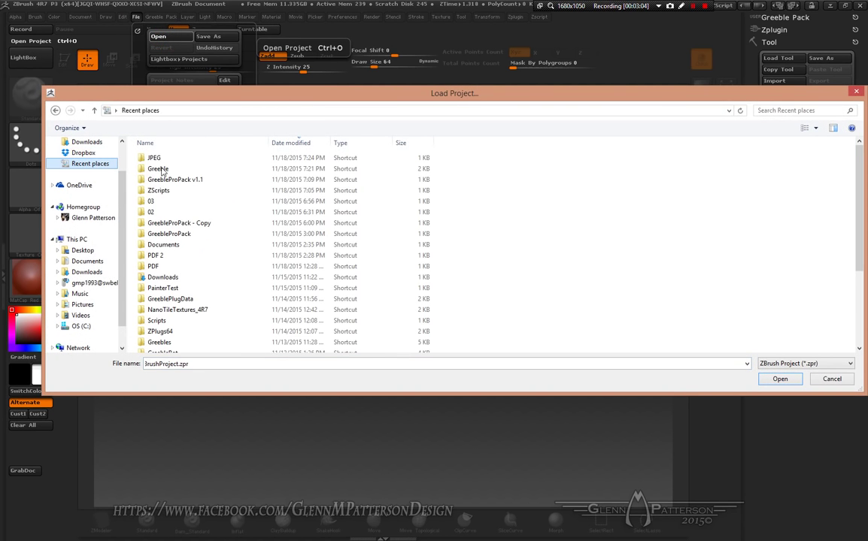
{"action": "double_click", "coordinate": [140, 177]}
{"action": "double_click", "coordinate": [141, 191]}
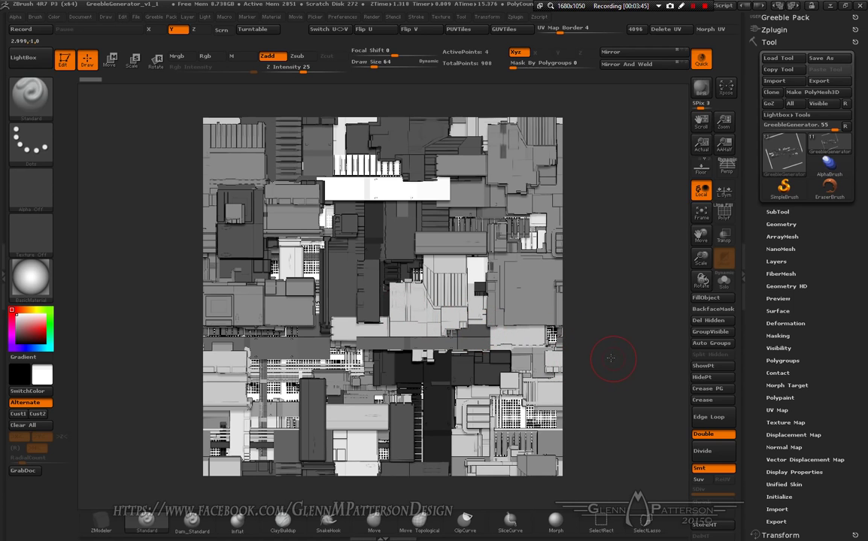
- Leave Edit mode to check the X, Y and Z rotation components in the Transform info, and re-enter Edit mode
{"action": "key", "text": "shift"}
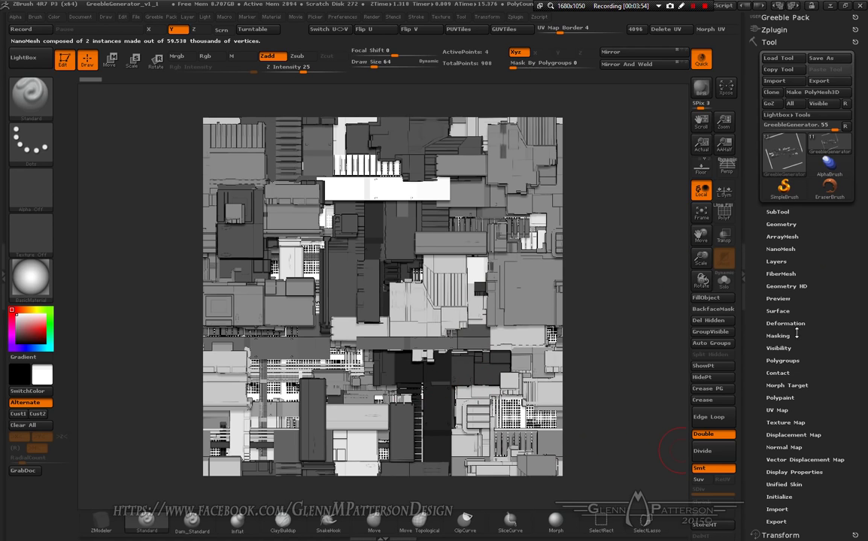
{"action": "left_click", "coordinate": [66, 60]}
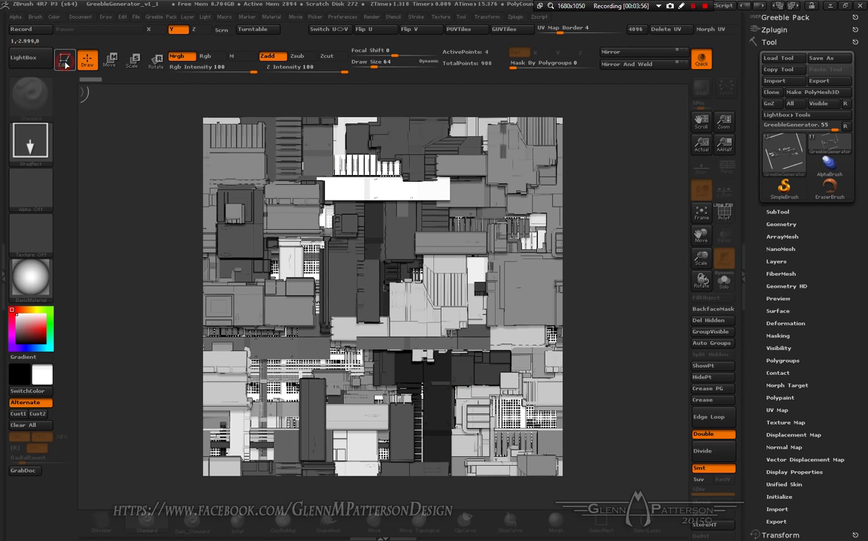
{"action": "left_click", "coordinate": [154, 63]}
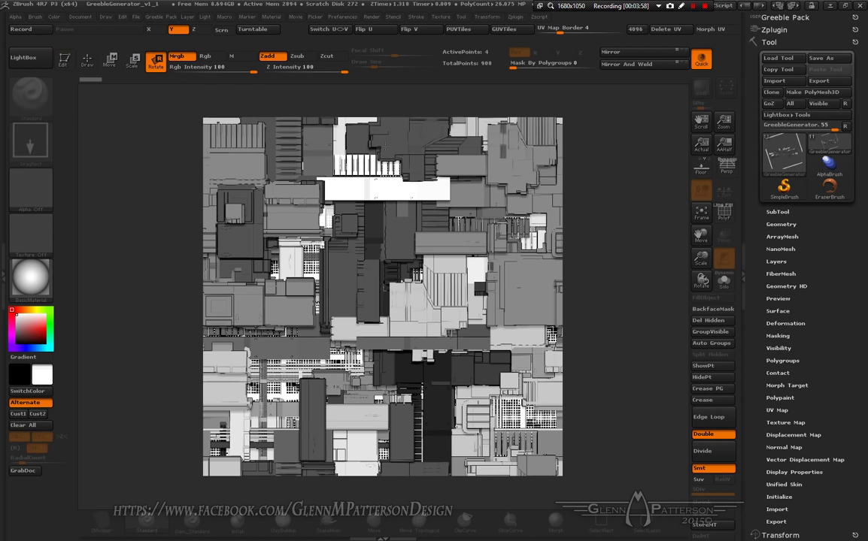
{"action": "mouse_move", "coordinate": [828, 322]}
{"action": "left_mouse_down"}
{"action": "mouse_move", "coordinate": [832, 301]}
{"action": "mouse_move", "coordinate": [775, 231]}
{"action": "left_mouse_up"}
{"action": "left_click", "coordinate": [781, 287]}
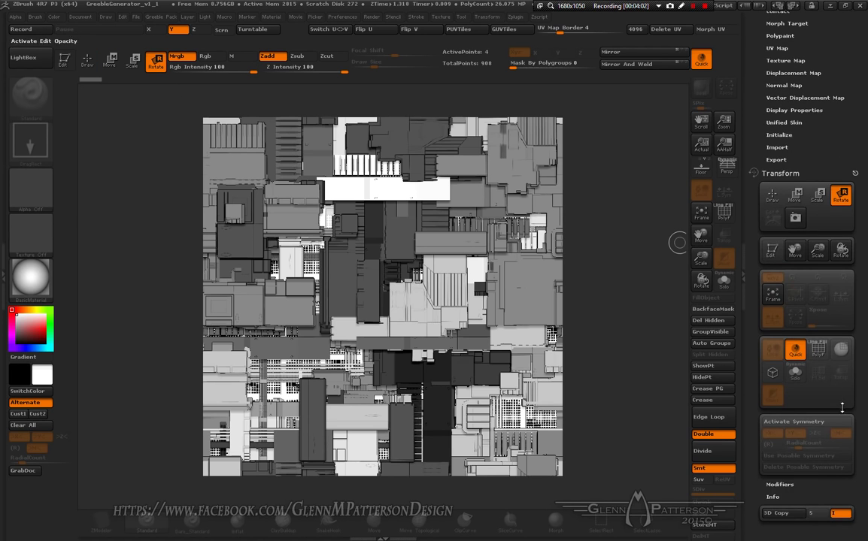
{"action": "left_click", "coordinate": [780, 485]}
{"action": "left_click", "coordinate": [774, 513]}
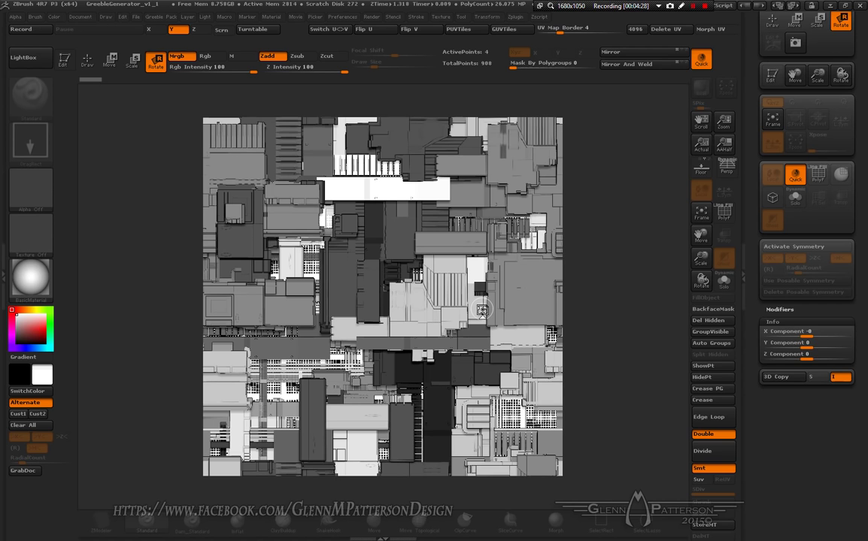
{"action": "left_click_drag", "start_coordinate": [850, 310], "coordinate": [850, 482]}
{"action": "left_click", "coordinate": [70, 61]}
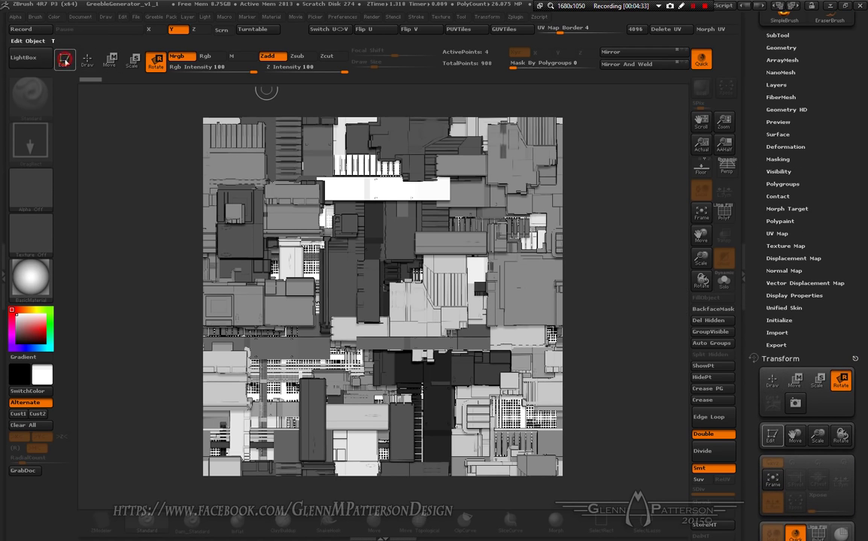
- Select the Tech-Panels-PRO subtool and set its NanoMesh random seed to 42504
{"action": "left_click", "coordinate": [782, 72]}
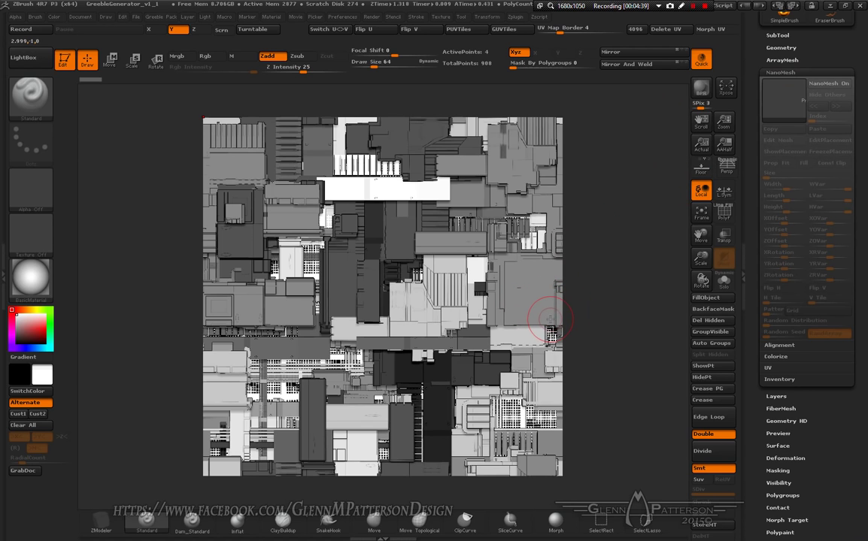
{"action": "key", "text": "n"}
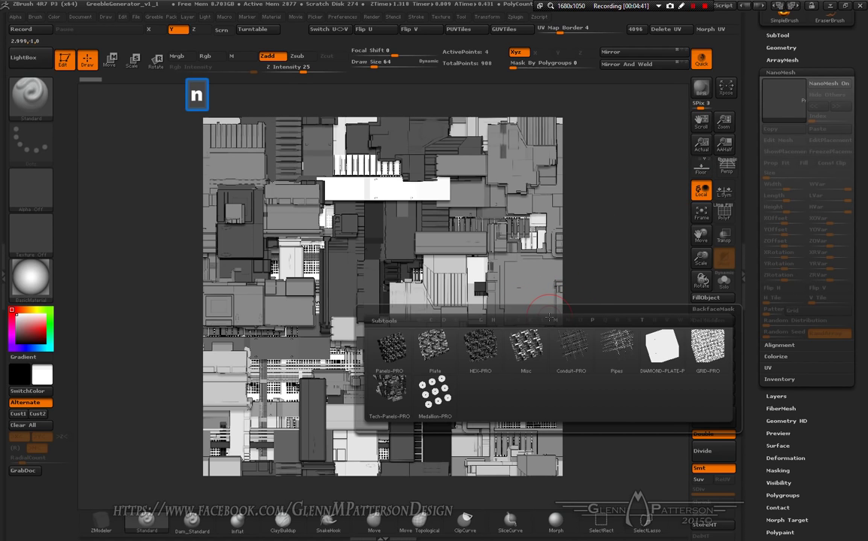
{"action": "left_click", "coordinate": [388, 393]}
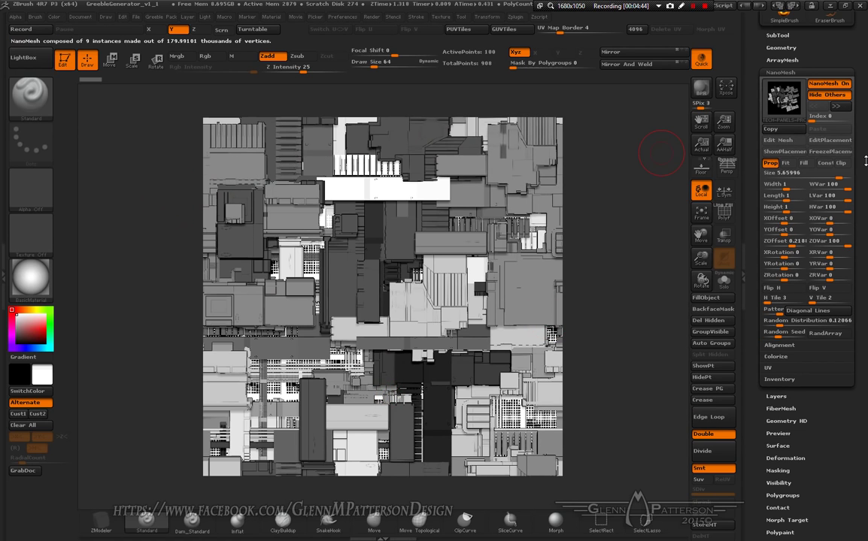
{"action": "left_click", "coordinate": [778, 336]}
{"action": "mouse_move", "coordinate": [778, 336]}
{"action": "left_mouse_down"}
{"action": "mouse_move", "coordinate": [790, 337]}
{"action": "mouse_move", "coordinate": [785, 333]}
{"action": "left_mouse_up"}
{"action": "left_click_drag", "start_coordinate": [697, 331], "coordinate": [606, 316]}
{"action": "key", "text": "m"}
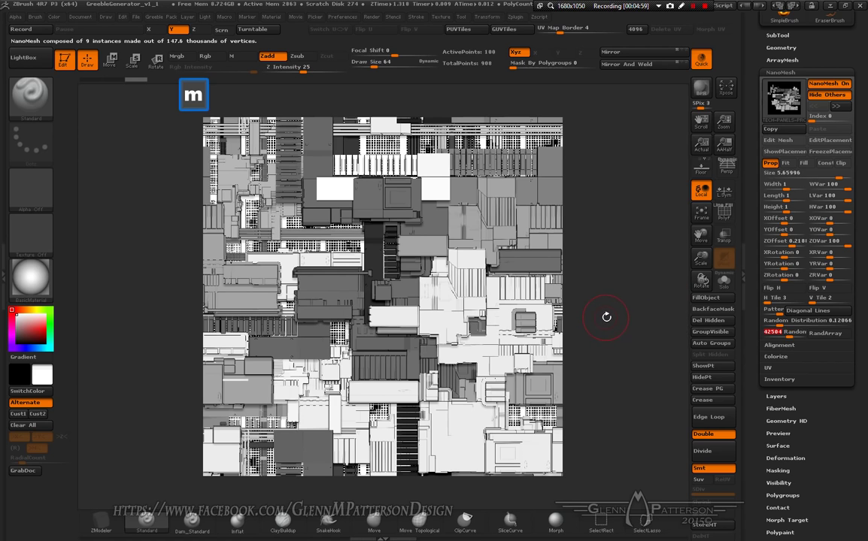
- Select the Conduit-PRO subtool and set its NanoMesh random seed to 33928
{"action": "key", "text": "n"}
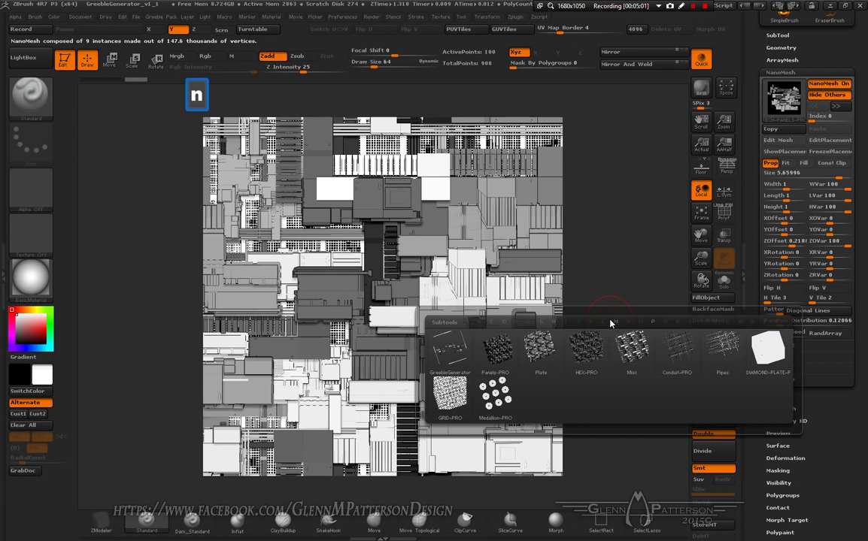
{"action": "left_click", "coordinate": [675, 356]}
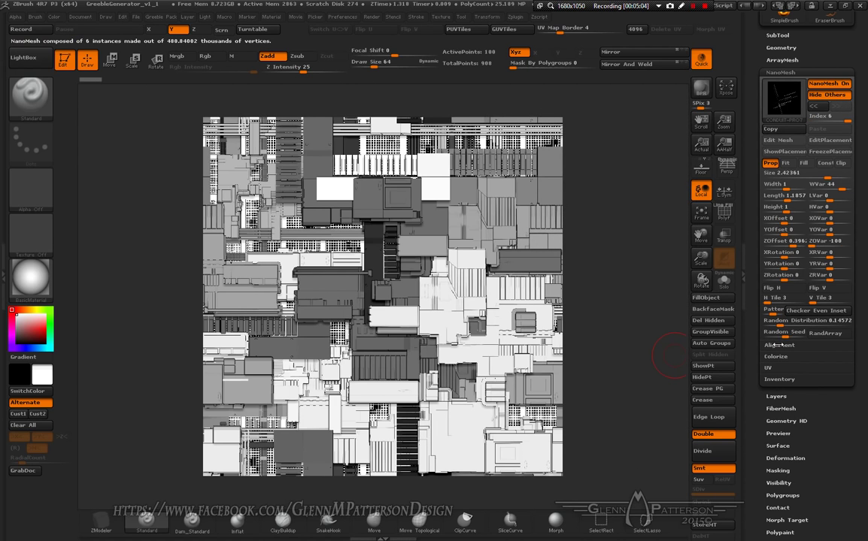
{"action": "left_click_drag", "start_coordinate": [782, 331], "coordinate": [774, 333]}
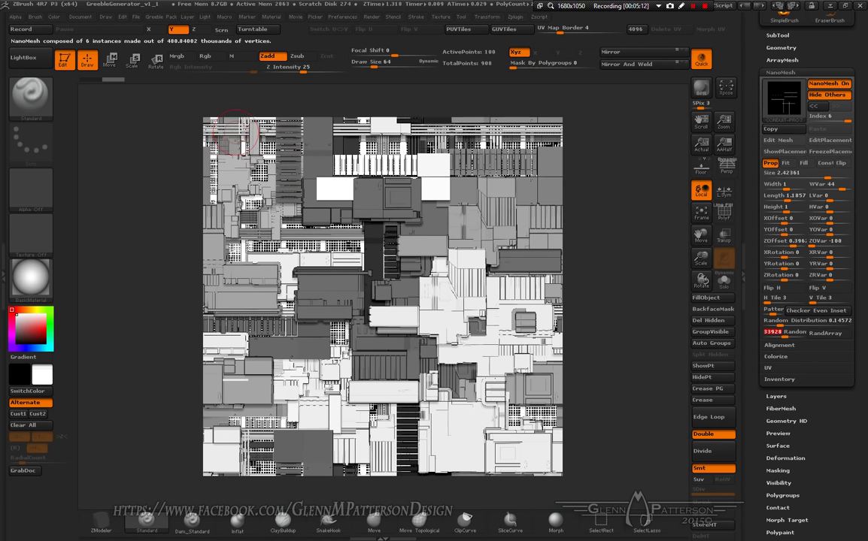
- Set the conduit NanoMesh's Z offset to 1.04991 to raise the conduits above the panels
{"action": "left_click", "coordinate": [782, 240]}
{"action": "left_click", "coordinate": [789, 240]}
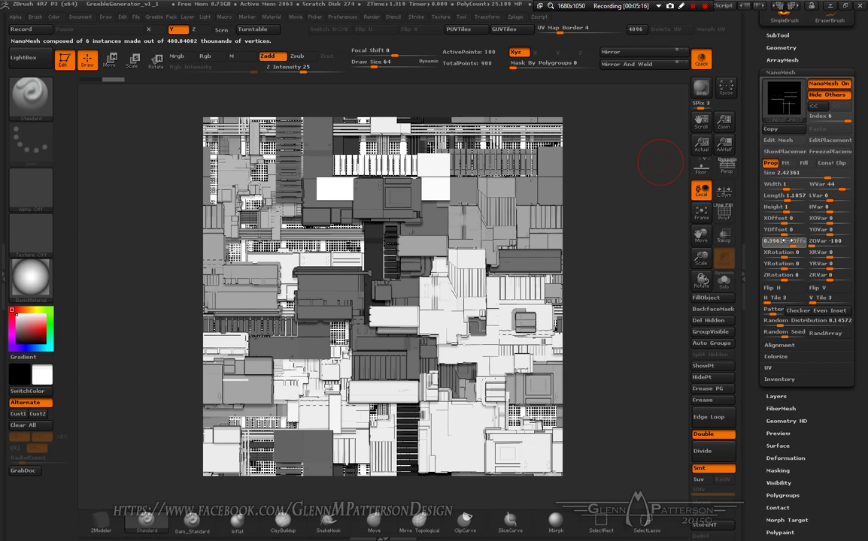
{"action": "type", "text": "0.0036"}
{"action": "key", "text": "Return"}
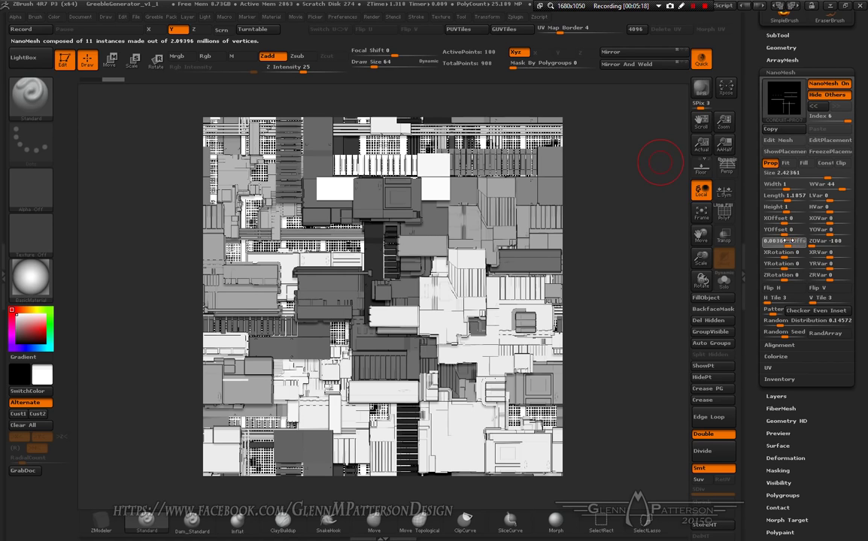
{"action": "left_click_drag", "start_coordinate": [793, 241], "coordinate": [793, 241]}
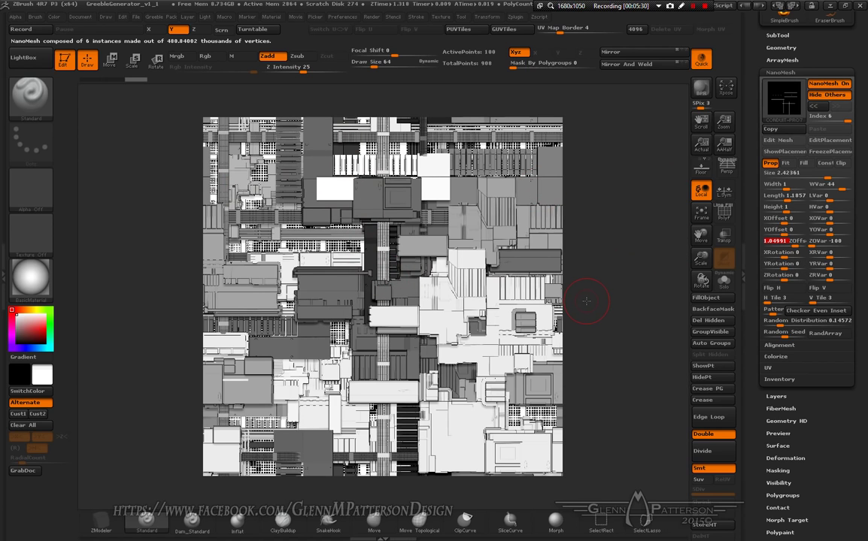
- Select the Misc subtool and set its NanoMesh random seed to 27599
{"action": "key", "text": "n"}
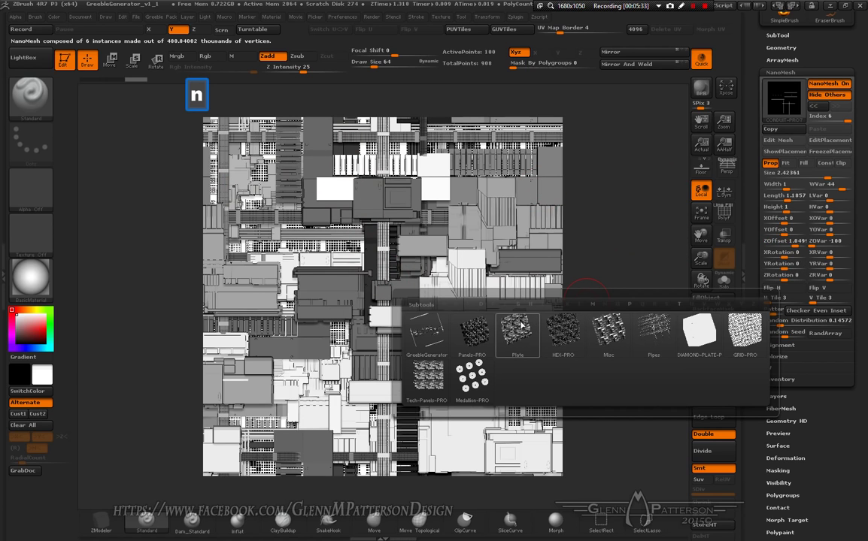
{"action": "left_click", "coordinate": [606, 331]}
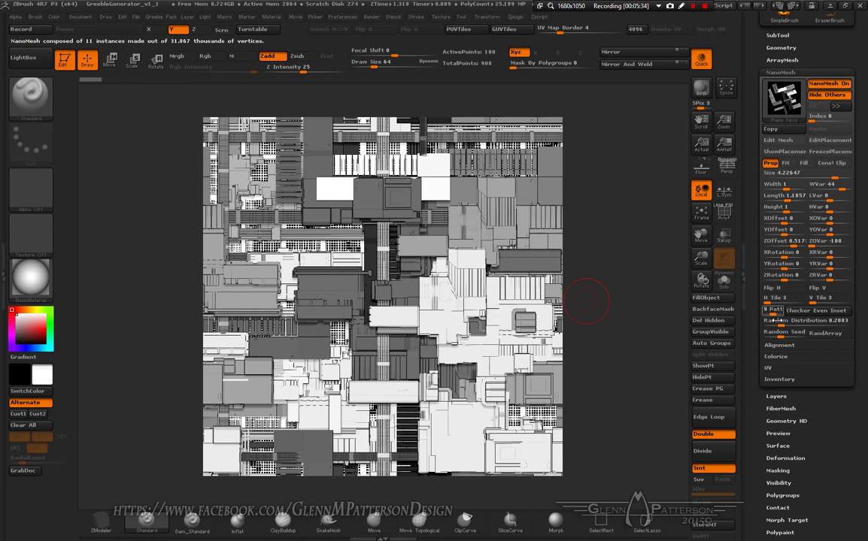
{"action": "left_click_drag", "start_coordinate": [777, 331], "coordinate": [784, 332]}
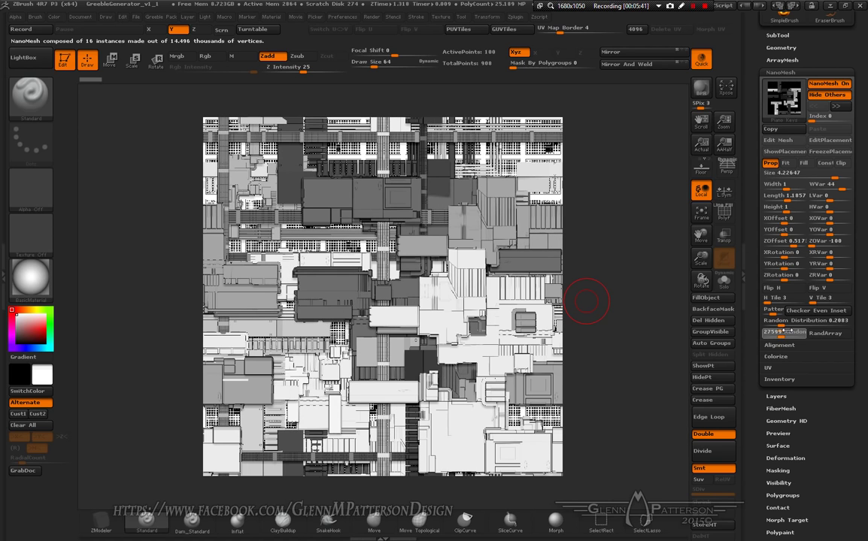
- Set the Misc NanoMesh's size to 4.47357 and its Z offset to 0.83025
{"action": "left_click", "coordinate": [833, 174]}
{"action": "left_click_drag", "start_coordinate": [833, 173], "coordinate": [857, 173]}
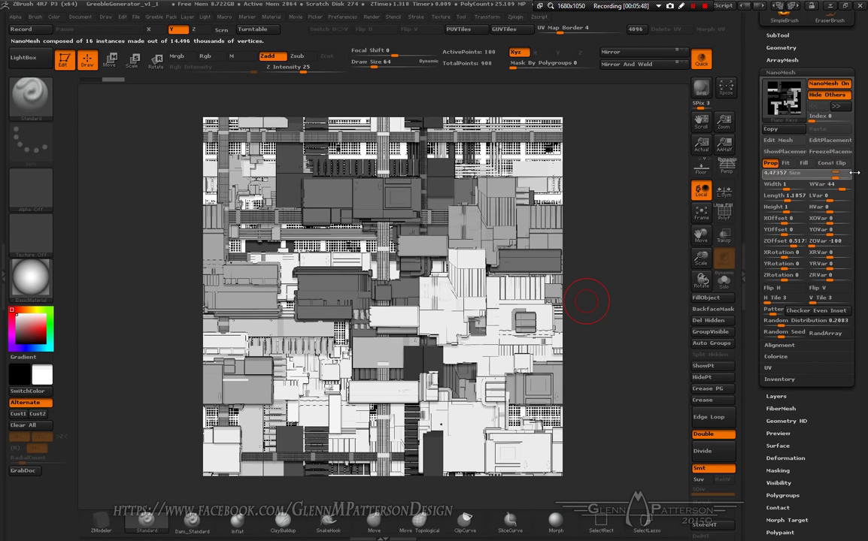
{"action": "left_click", "coordinate": [788, 240]}
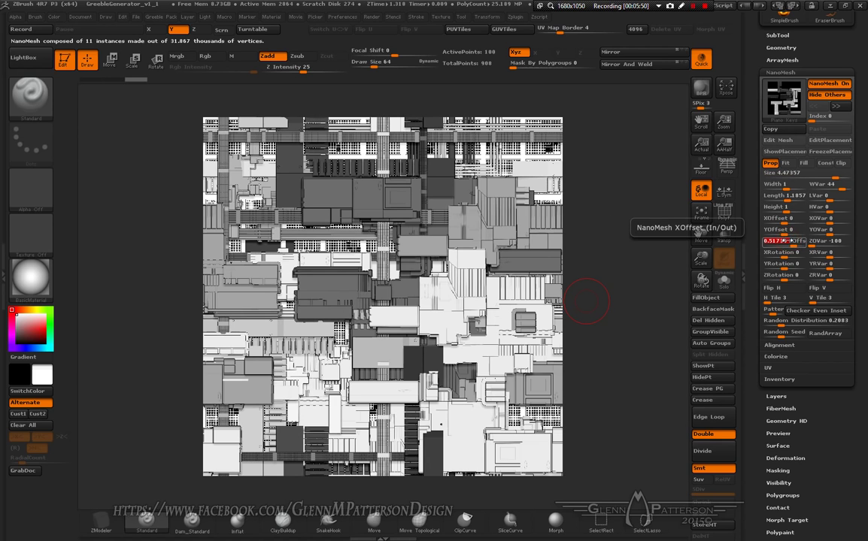
{"action": "left_click_drag", "start_coordinate": [791, 240], "coordinate": [801, 241]}
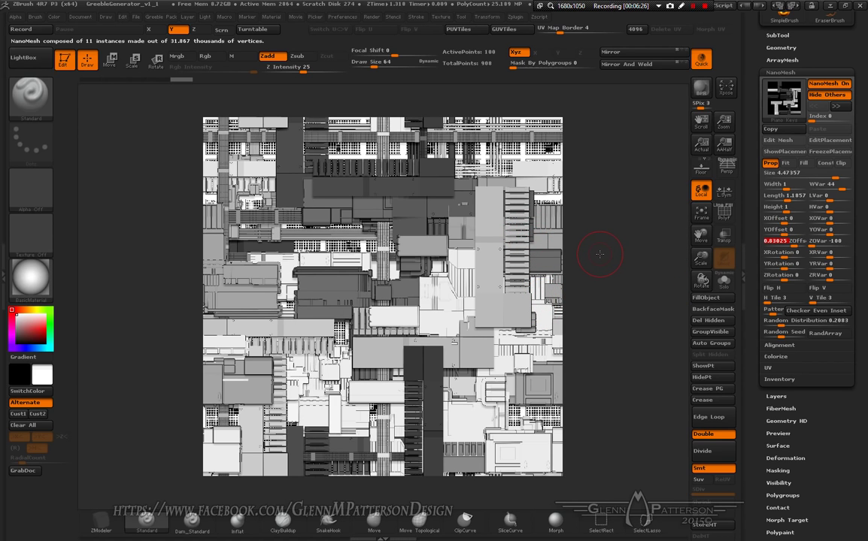
- Select the Tech-Panels-PRO subtool and flip its NanoMesh both horizontally and vertically
{"action": "key", "text": "n"}
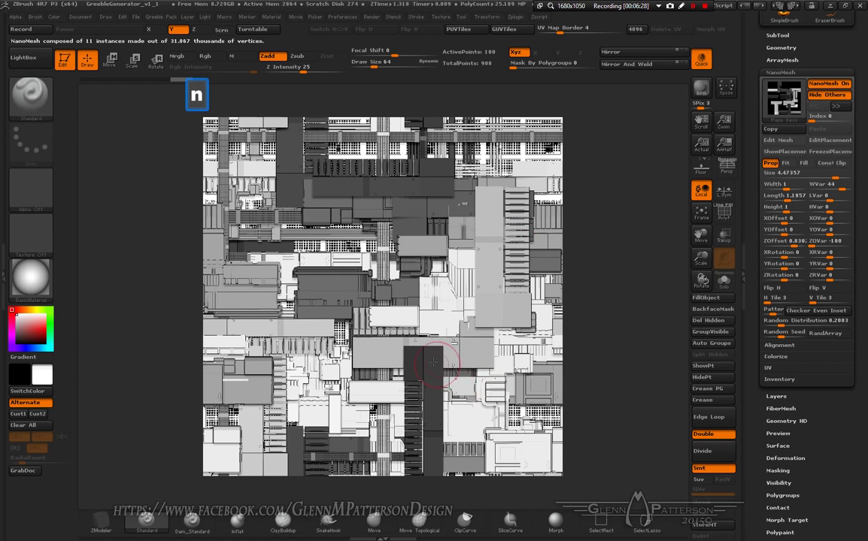
{"action": "key", "text": "n"}
{"action": "left_click", "coordinate": [290, 427]}
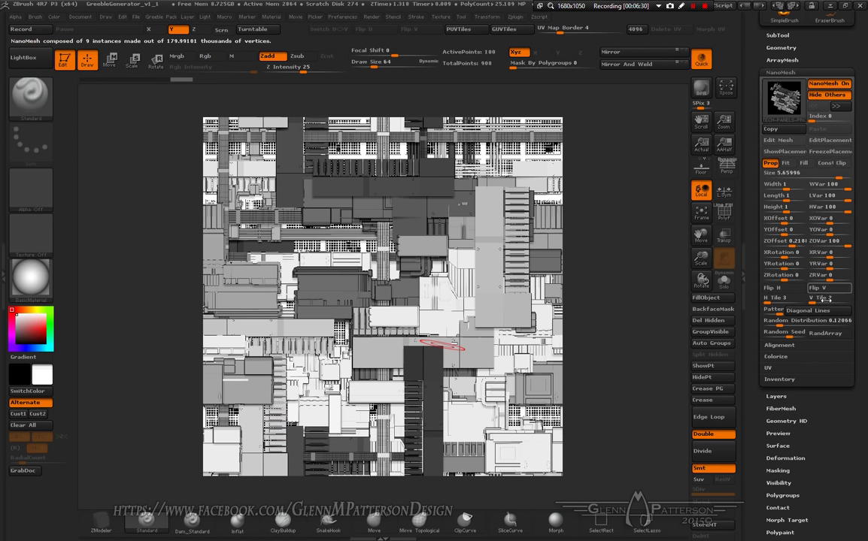
{"action": "left_click", "coordinate": [786, 288]}
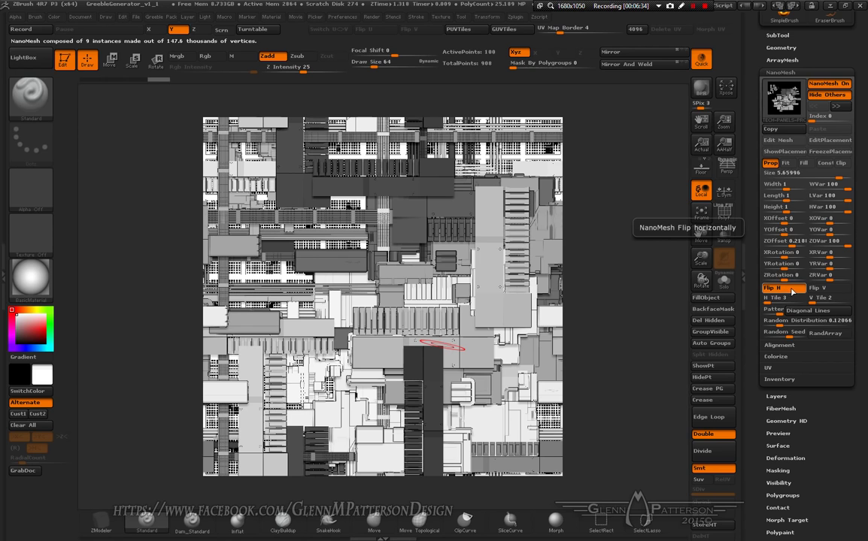
{"action": "left_click", "coordinate": [822, 290]}
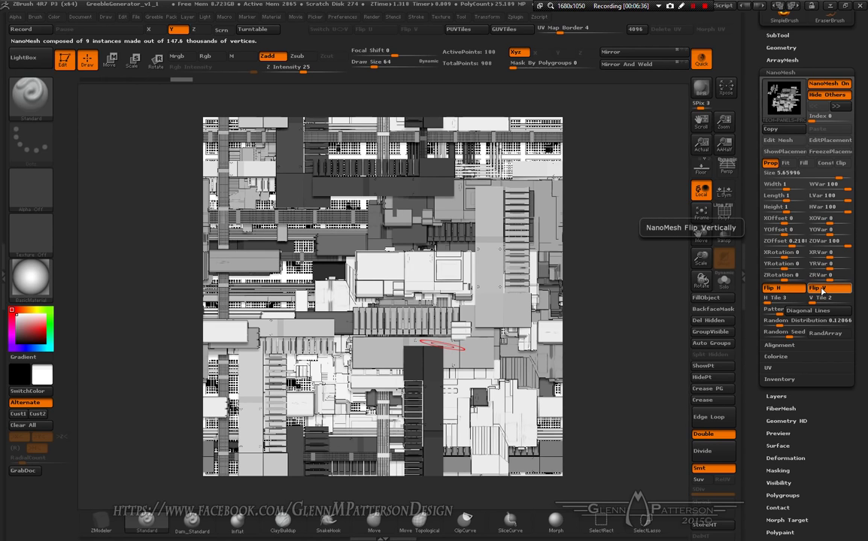
- Set the tech panels' NanoMesh random seed to 42339
{"action": "left_click_drag", "start_coordinate": [770, 331], "coordinate": [775, 332]}
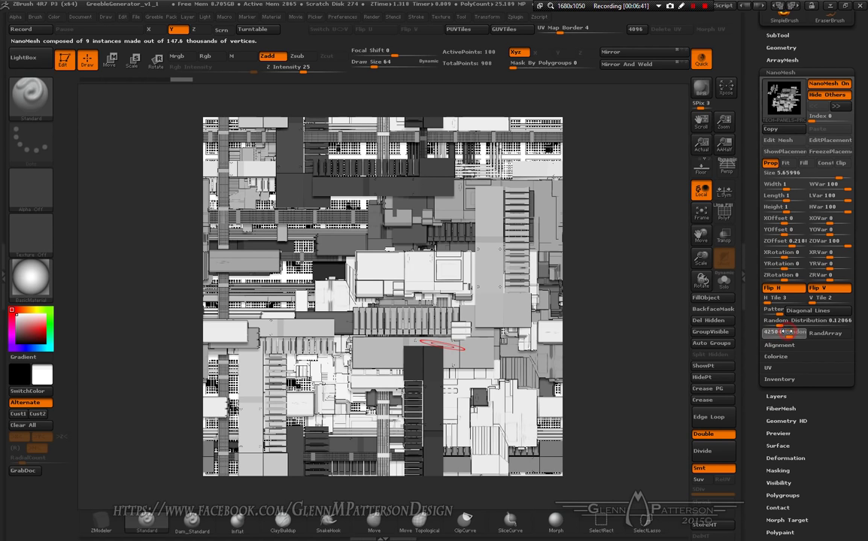
{"action": "type", "text": "8"}
{"action": "key", "text": "Return"}
{"action": "left_click", "coordinate": [784, 332]}
{"action": "left_click_drag", "start_coordinate": [785, 331], "coordinate": [784, 331]}
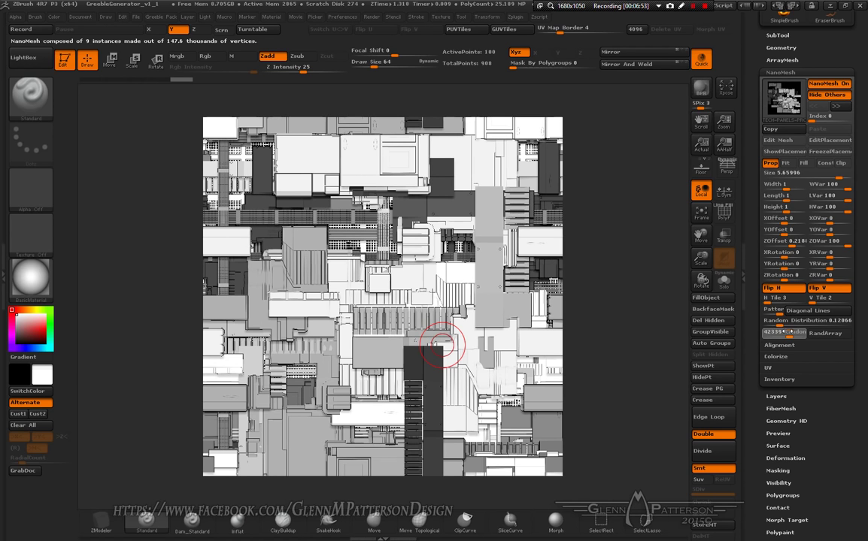
- Select the Misc subtool and set its NanoMesh Z offset to 0.66435 so its pieces sit lower among the panels
{"action": "key", "text": "n"}
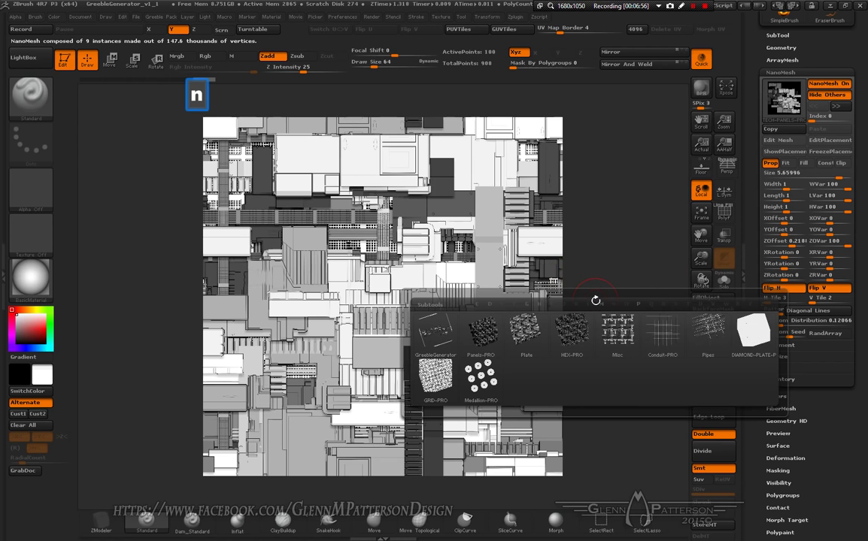
{"action": "left_click", "coordinate": [607, 344]}
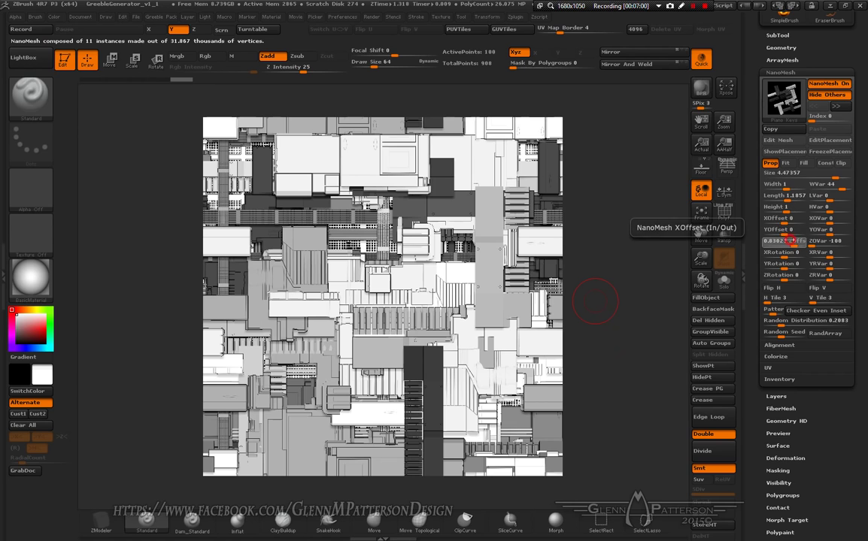
{"action": "left_click", "coordinate": [787, 241]}
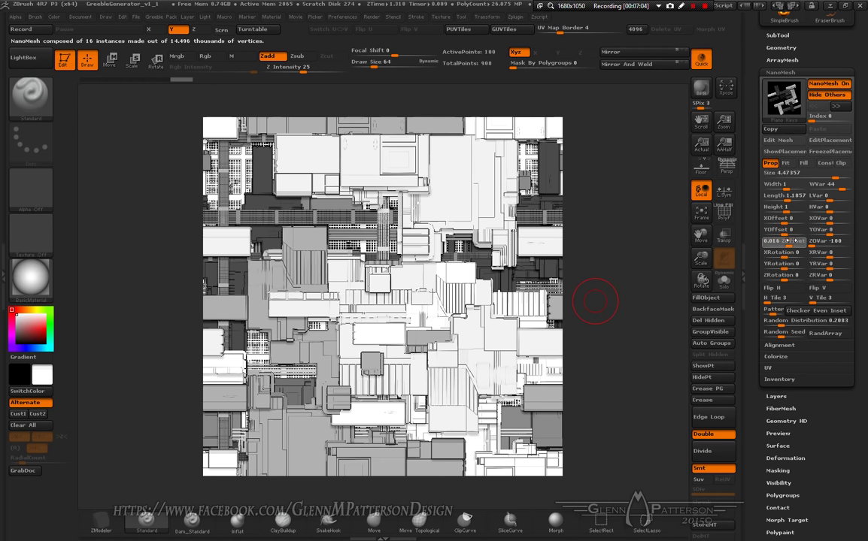
{"action": "left_click", "coordinate": [792, 241]}
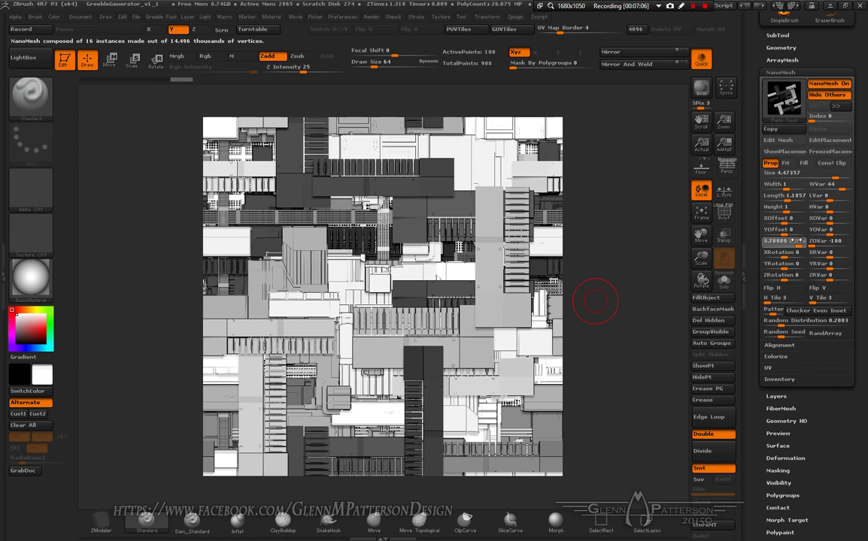
{"action": "left_click", "coordinate": [793, 241]}
{"action": "left_click_drag", "start_coordinate": [792, 241], "coordinate": [793, 240]}
{"action": "left_click", "coordinate": [791, 240]}
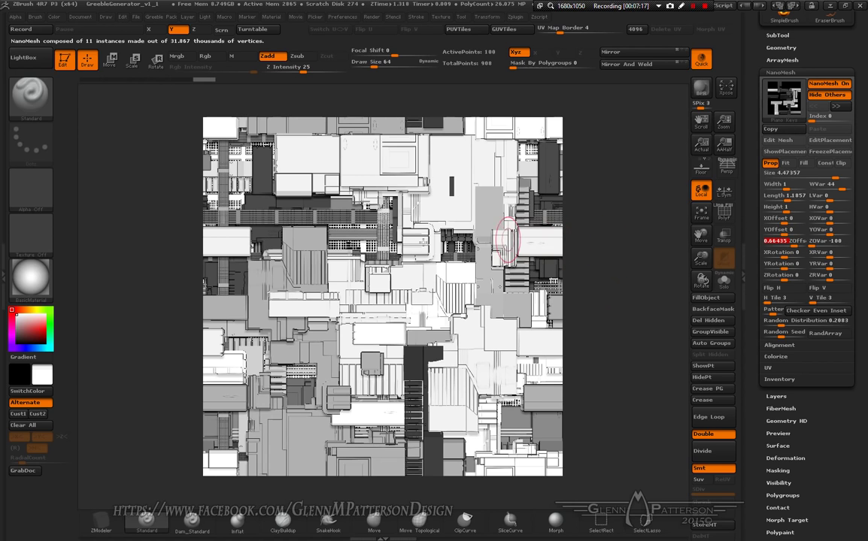
- Dock the Macro palette above the Tool palette and expand its list of macros
{"action": "left_click", "coordinate": [224, 17]}
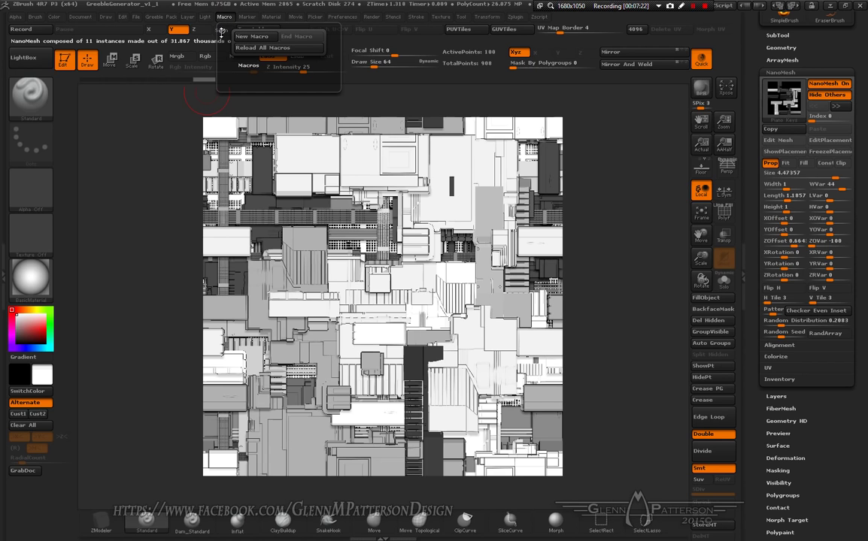
{"action": "left_click", "coordinate": [222, 30]}
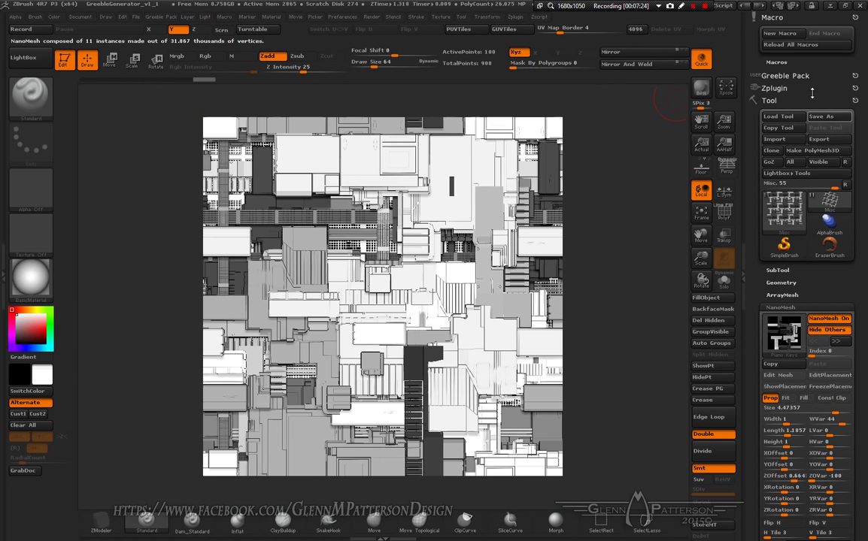
{"action": "left_click", "coordinate": [776, 62]}
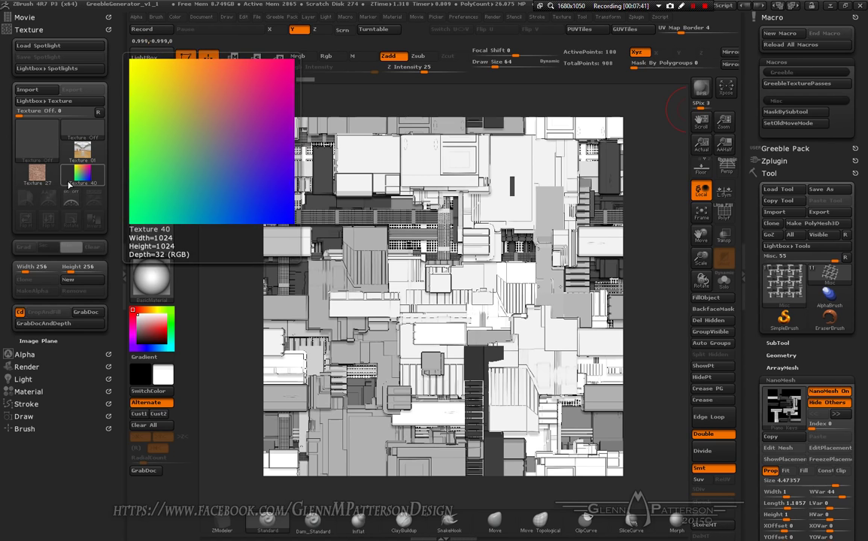
- Run the GreebleTexturePasses macro to generate the greeble's texture maps and dismiss its completion note
{"action": "left_click", "coordinate": [799, 84]}
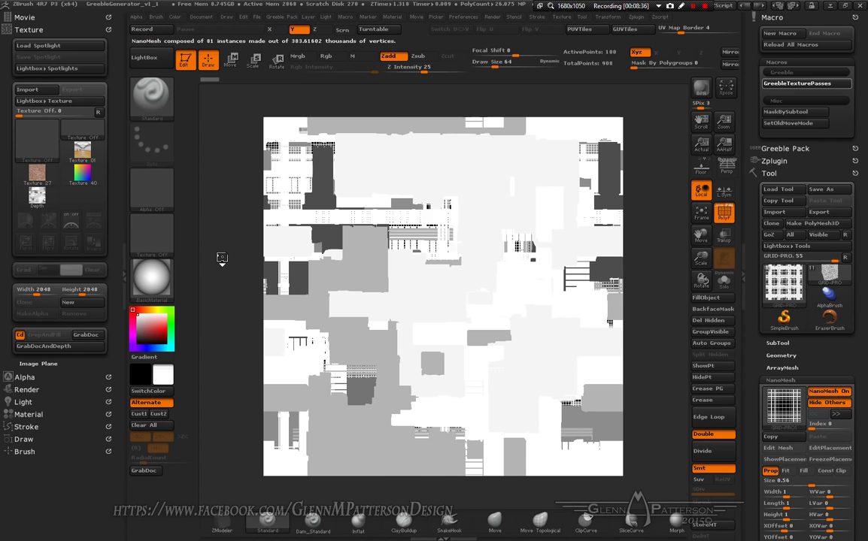
{"action": "key", "text": "F9"}
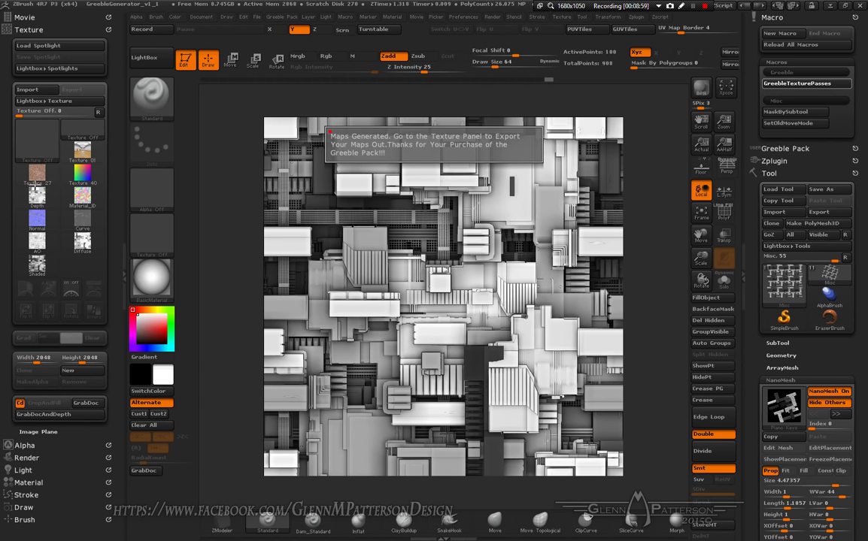
{"action": "left_click", "coordinate": [227, 211]}
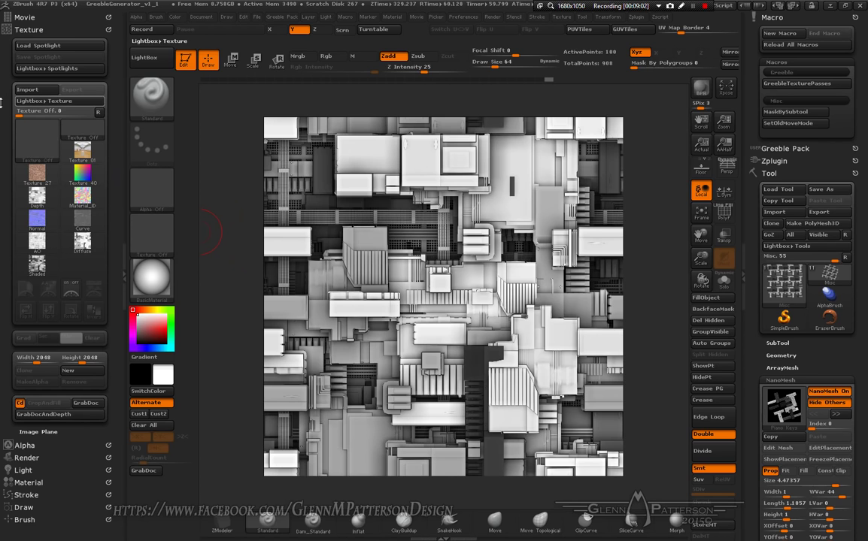
- Preview the generated Depth, Material_ID, Normal, Curve, AO, Diffuse and Shaded maps
{"action": "mouse_move", "coordinate": [34, 197]}
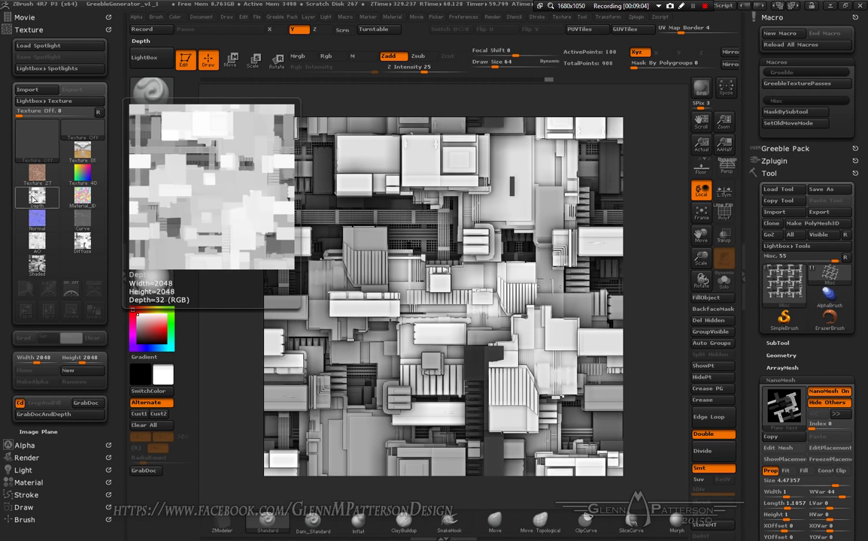
{"action": "mouse_move", "coordinate": [78, 204]}
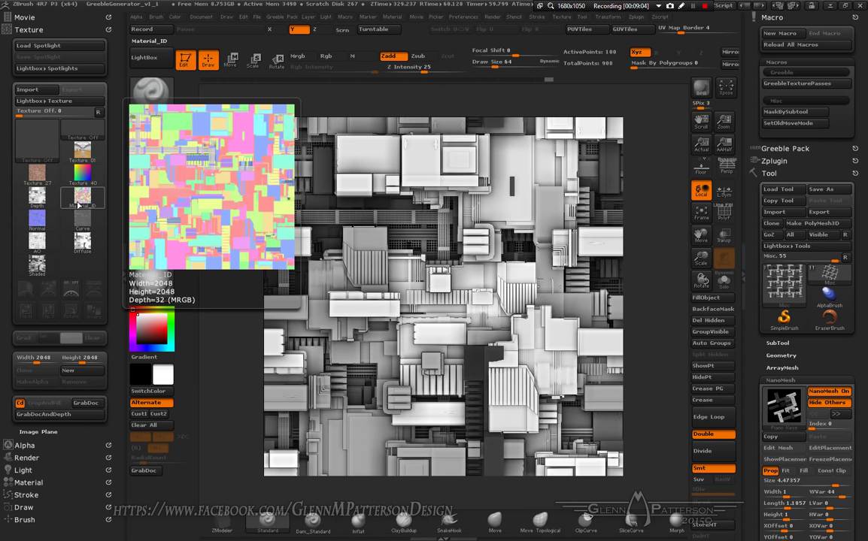
{"action": "mouse_move", "coordinate": [33, 228]}
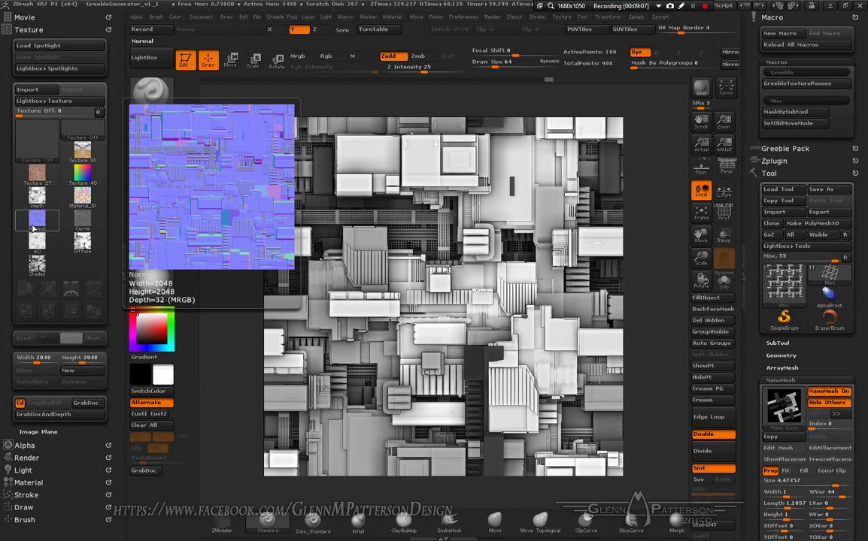
{"action": "mouse_move", "coordinate": [84, 224]}
{"action": "mouse_move", "coordinate": [36, 248]}
{"action": "mouse_move", "coordinate": [78, 248]}
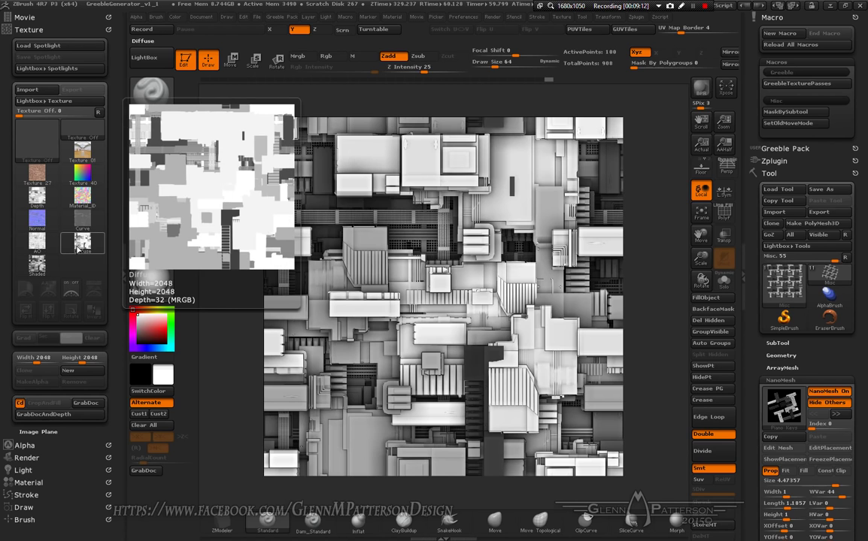
{"action": "mouse_move", "coordinate": [30, 276]}
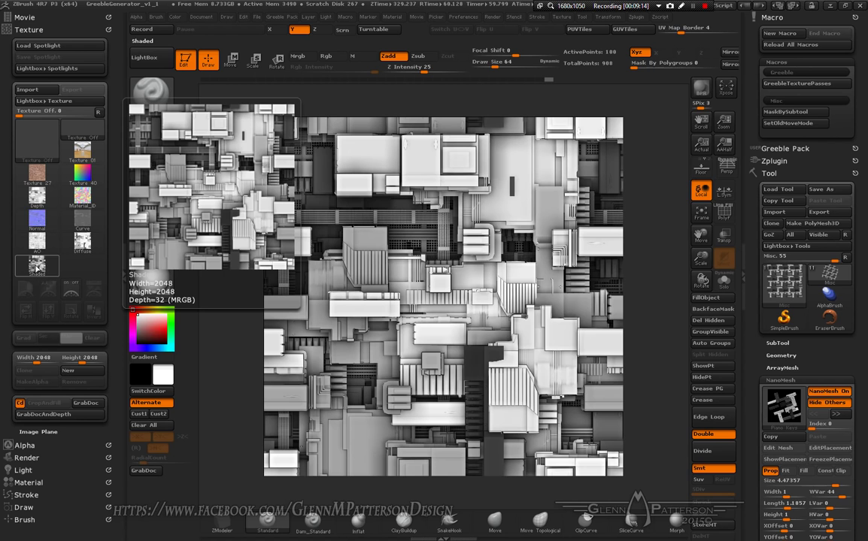
- Start exporting the Depth map and create a folder named Material inside GreebleProPack v1.1 as its destination
{"action": "left_click", "coordinate": [35, 199]}
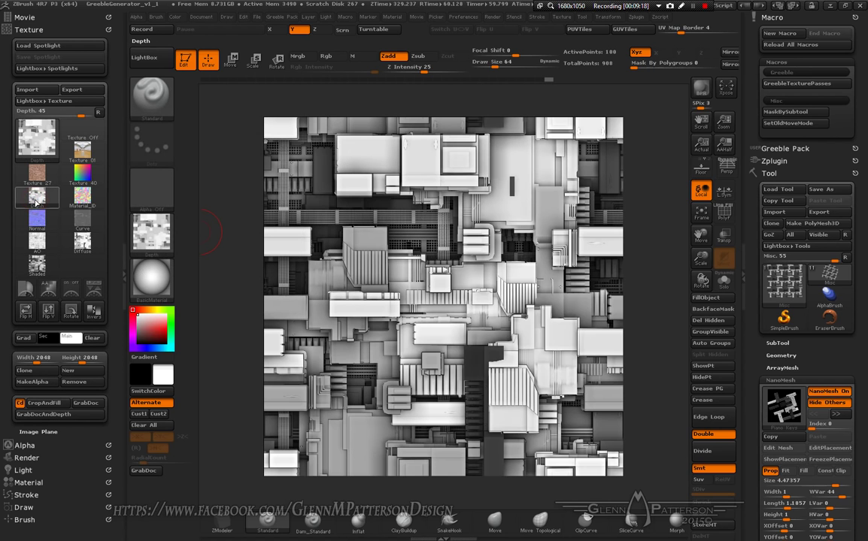
{"action": "left_click", "coordinate": [82, 90]}
{"action": "left_click", "coordinate": [230, 170]}
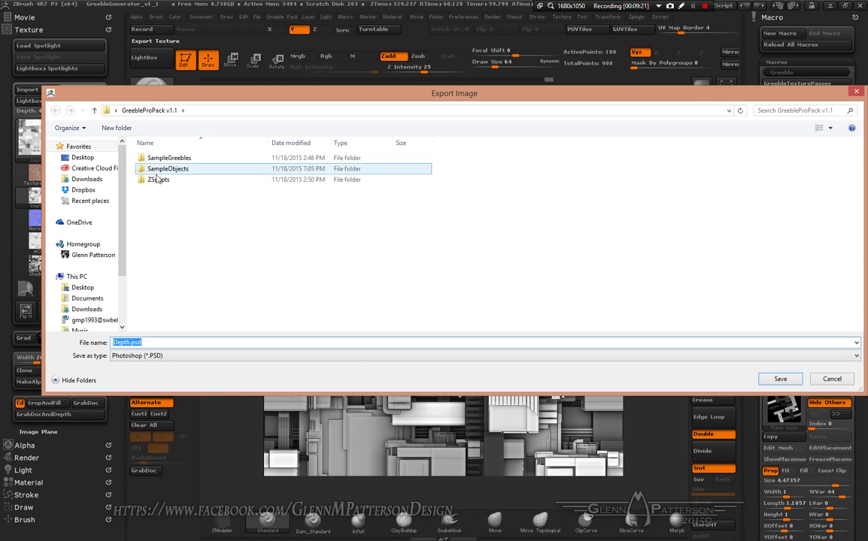
{"action": "left_click", "coordinate": [117, 127]}
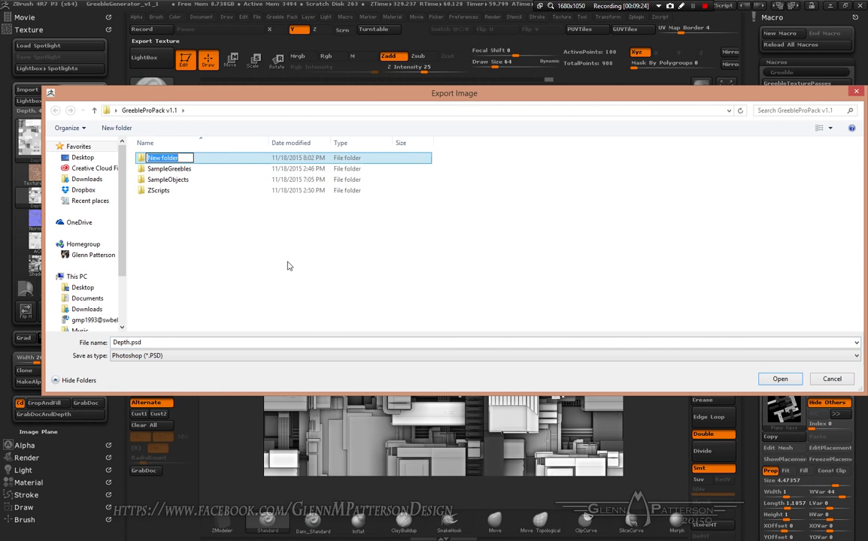
{"action": "type", "text": "Material"}
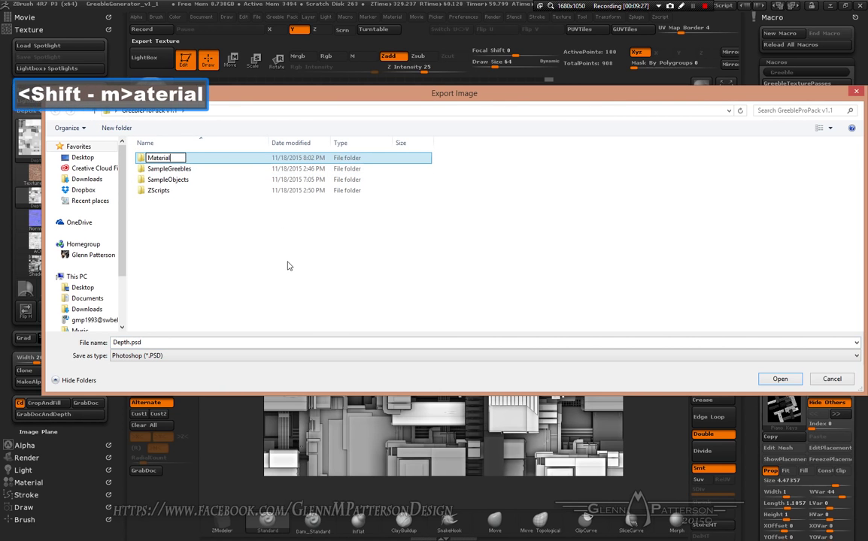
{"action": "key", "text": "Return"}
{"action": "key", "text": "Return"}
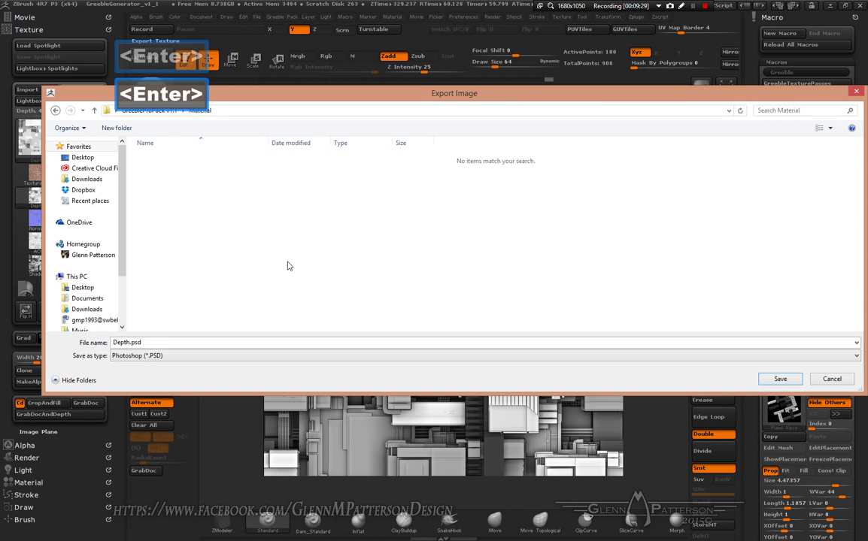
- Save the Depth map in TIFF format in the Material folder
{"action": "left_click", "coordinate": [219, 355]}
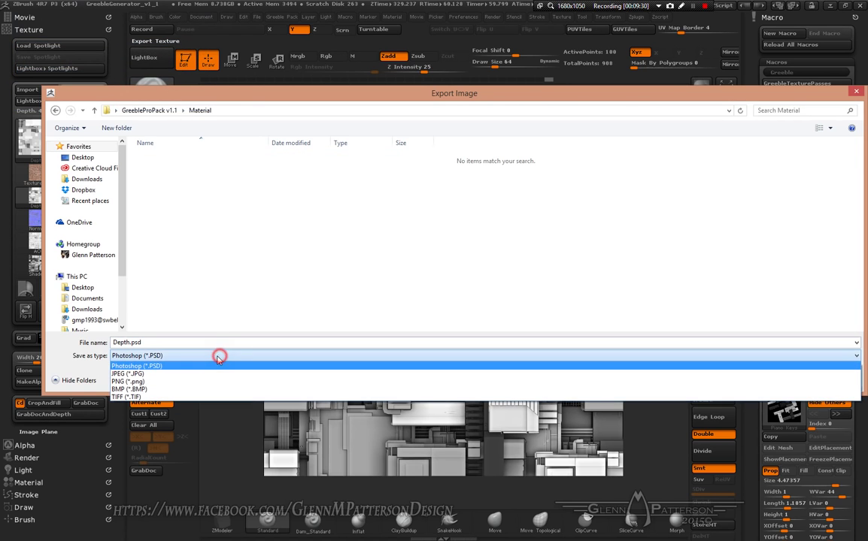
{"action": "left_click", "coordinate": [200, 402]}
{"action": "left_click", "coordinate": [774, 380]}
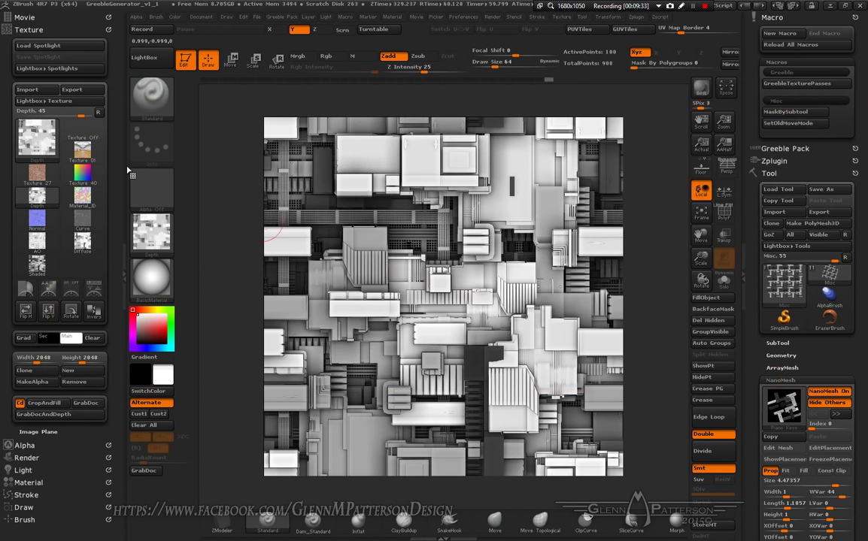
- Export the Material_ID map as Material_ID.tif into the Material folder
{"action": "left_click", "coordinate": [80, 200]}
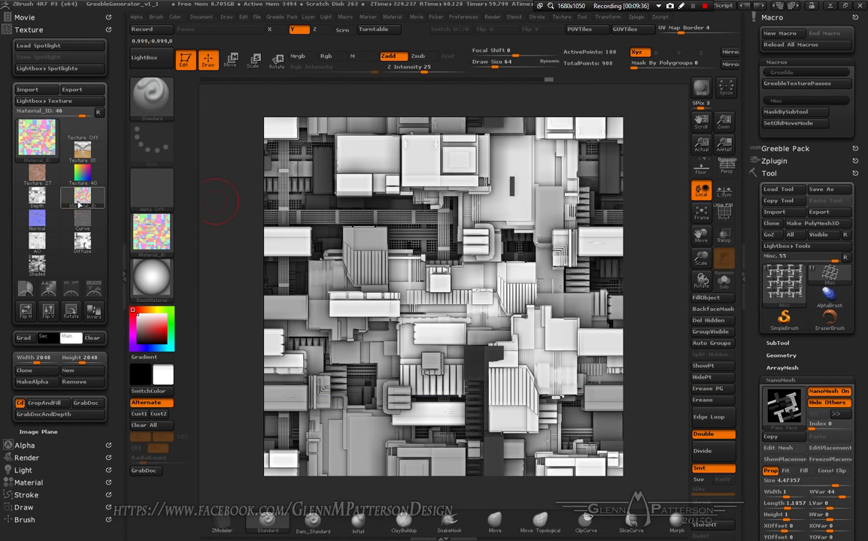
{"action": "left_click", "coordinate": [72, 89]}
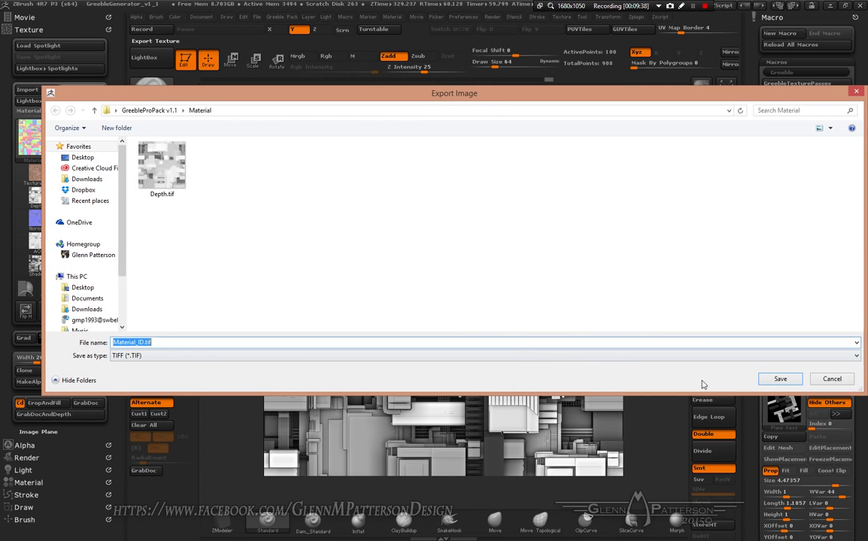
{"action": "left_click", "coordinate": [780, 379]}
- Export the Normal and Curve maps as Normal.tif and Curve.tif into the Material folder
{"action": "left_click", "coordinate": [37, 222]}
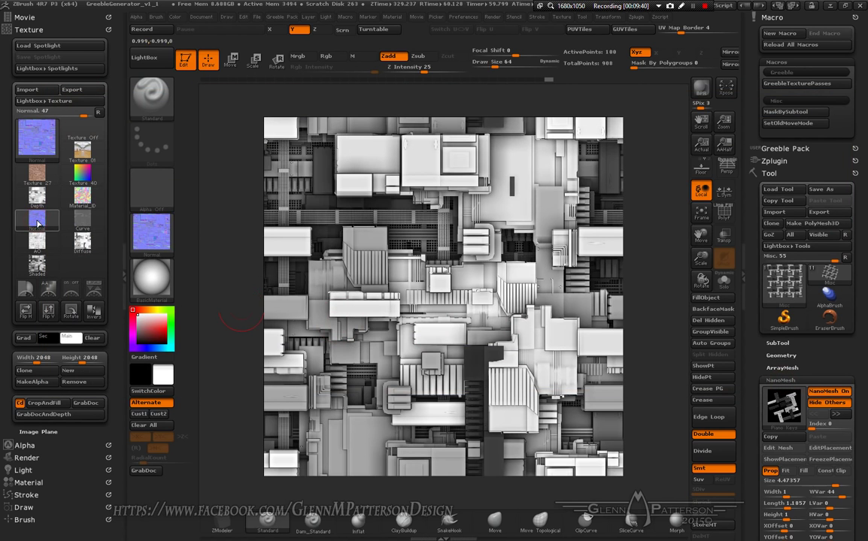
{"action": "left_click", "coordinate": [73, 89]}
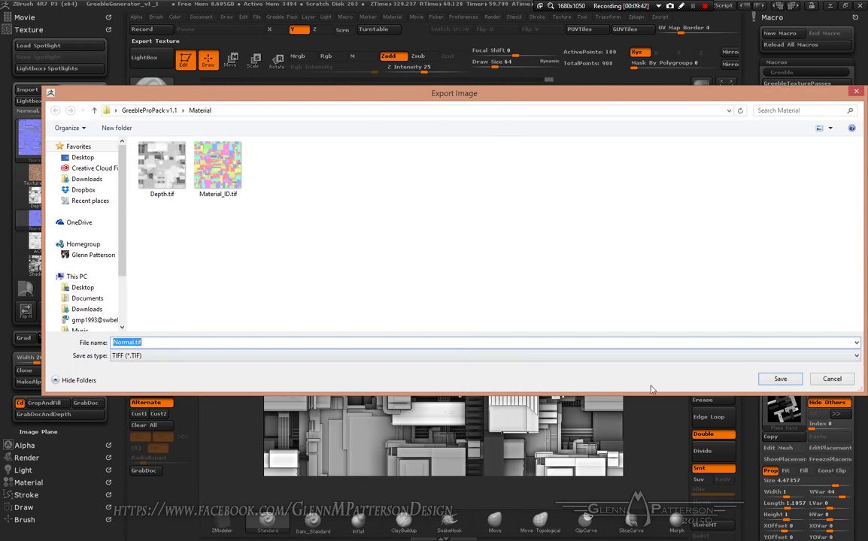
{"action": "left_click", "coordinate": [779, 381]}
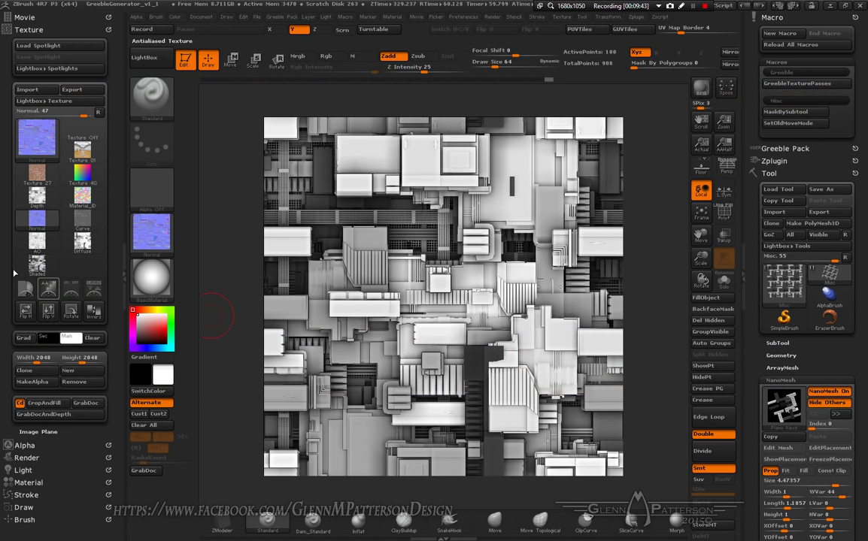
{"action": "left_click", "coordinate": [83, 219]}
{"action": "left_click", "coordinate": [72, 90]}
{"action": "left_click", "coordinate": [780, 378]}
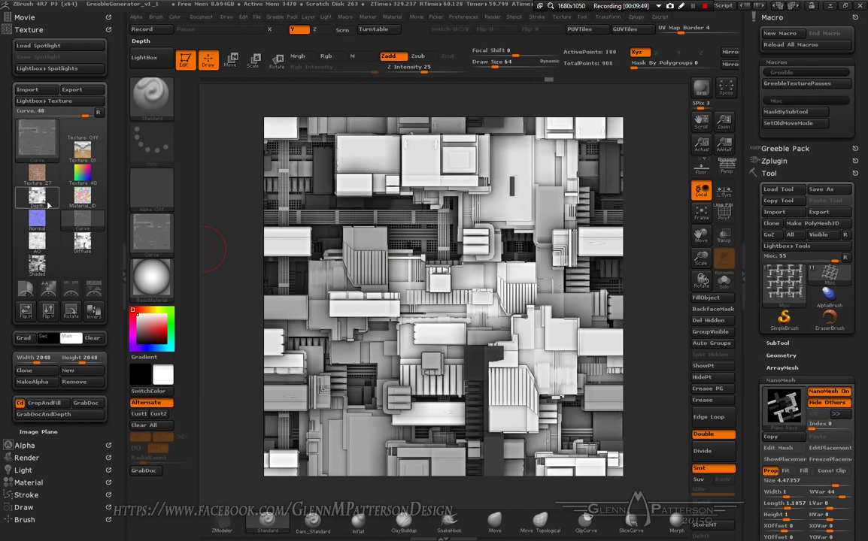
- Export the AO and Diffuse maps as AO.tif and Diffuse.tif into the Material folder
{"action": "left_click", "coordinate": [89, 89]}
{"action": "left_click", "coordinate": [780, 378]}
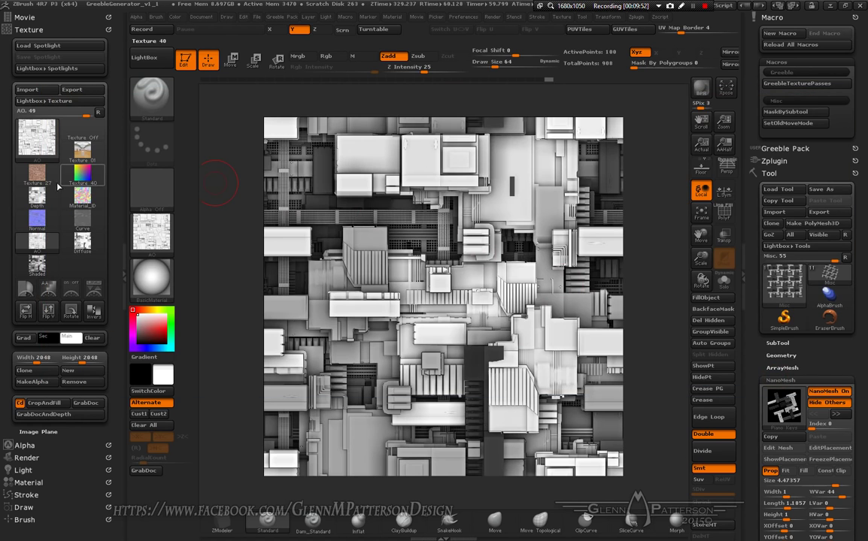
{"action": "left_click", "coordinate": [75, 242]}
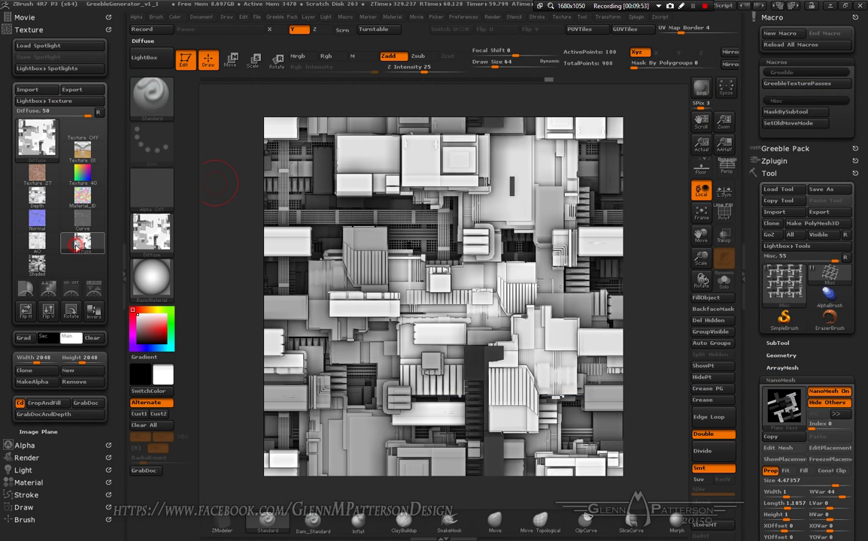
{"action": "left_click", "coordinate": [83, 90]}
{"action": "left_click", "coordinate": [782, 377]}
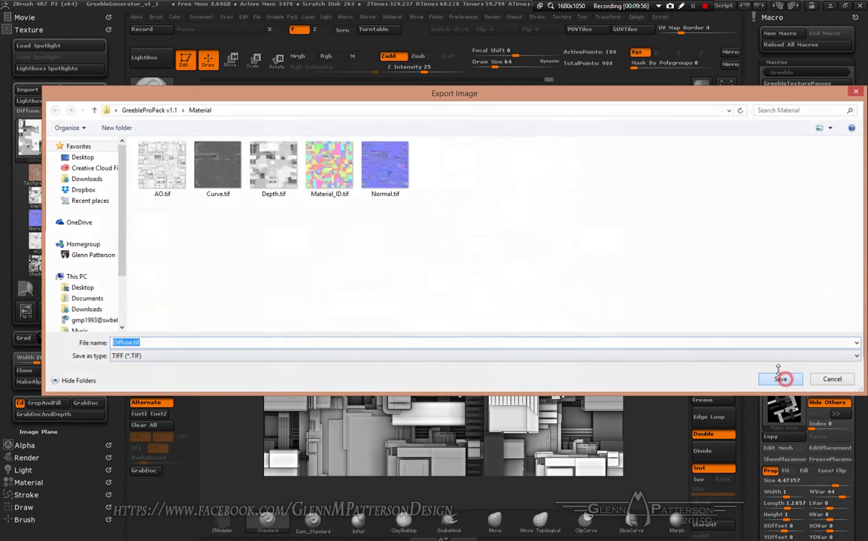
- Export the Shaded map as Shaded.tif into the Material folder
{"action": "left_click", "coordinate": [37, 263]}
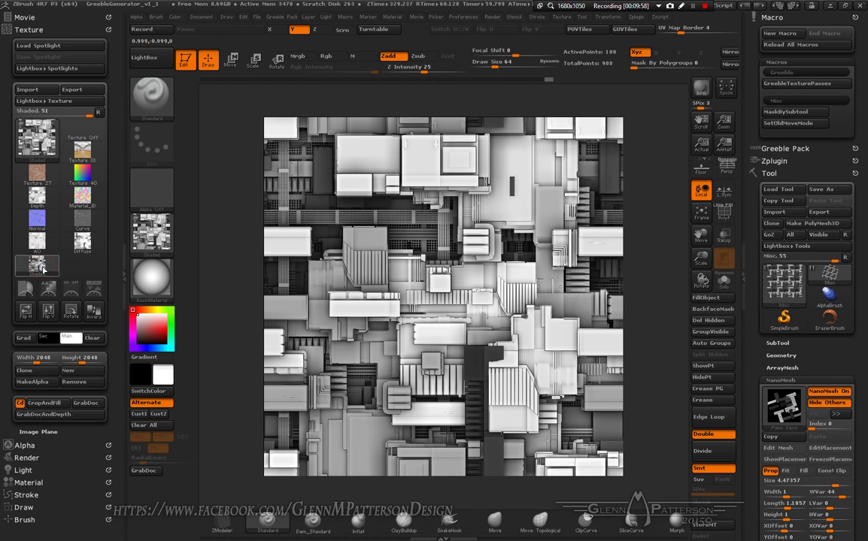
{"action": "left_click", "coordinate": [88, 93]}
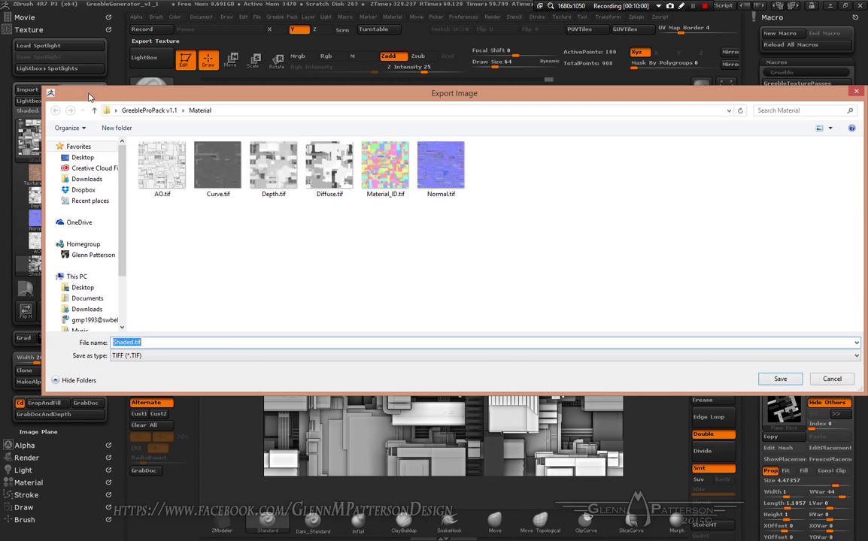
{"action": "left_click", "coordinate": [775, 379]}
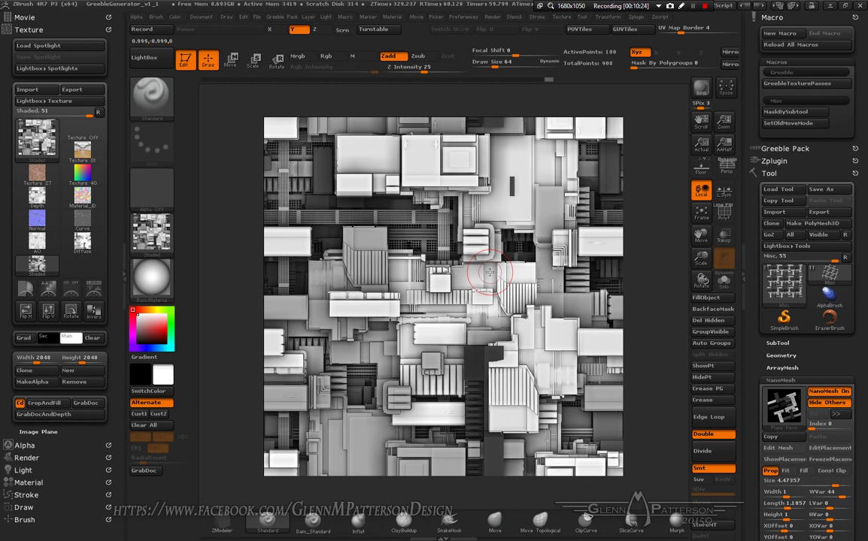
- Switch to Substance Painter and start a new project with a document resolution of 2048
{"action": "key", "text": "F9"}
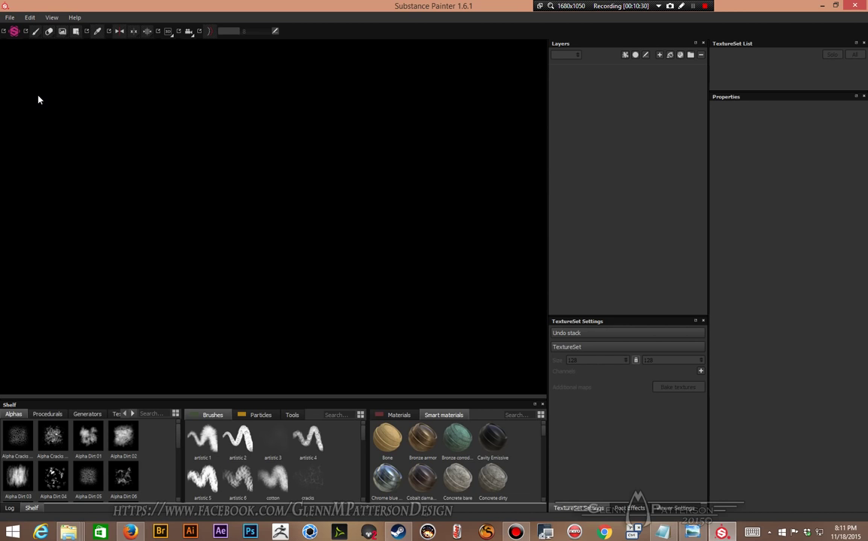
{"action": "left_click", "coordinate": [9, 18]}
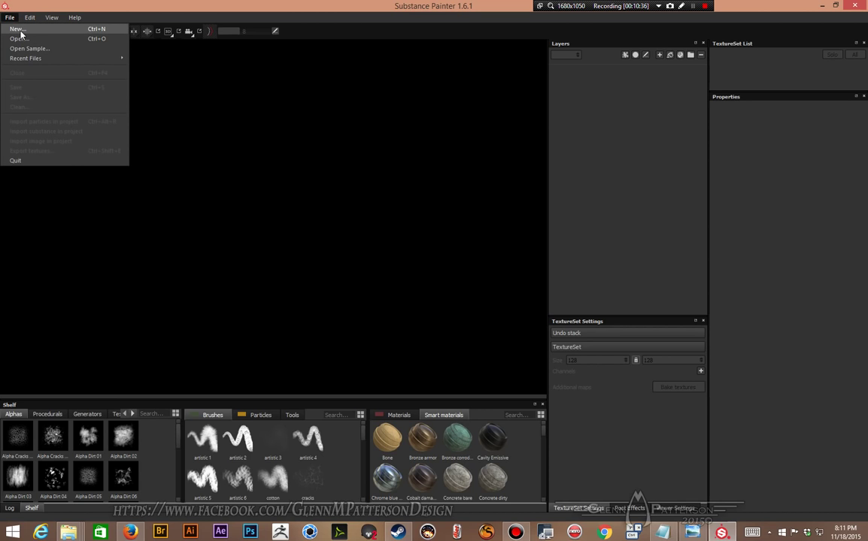
{"action": "left_click", "coordinate": [19, 30]}
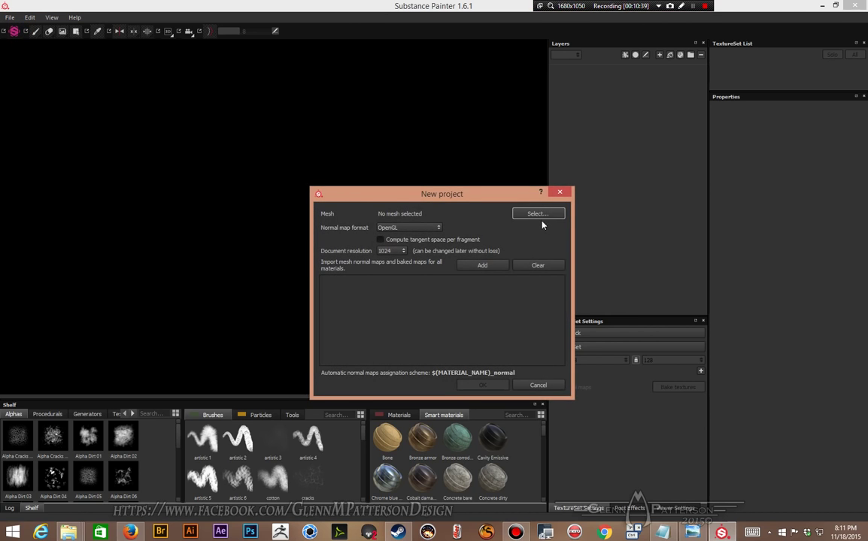
{"action": "left_click", "coordinate": [389, 251]}
{"action": "left_click", "coordinate": [393, 286]}
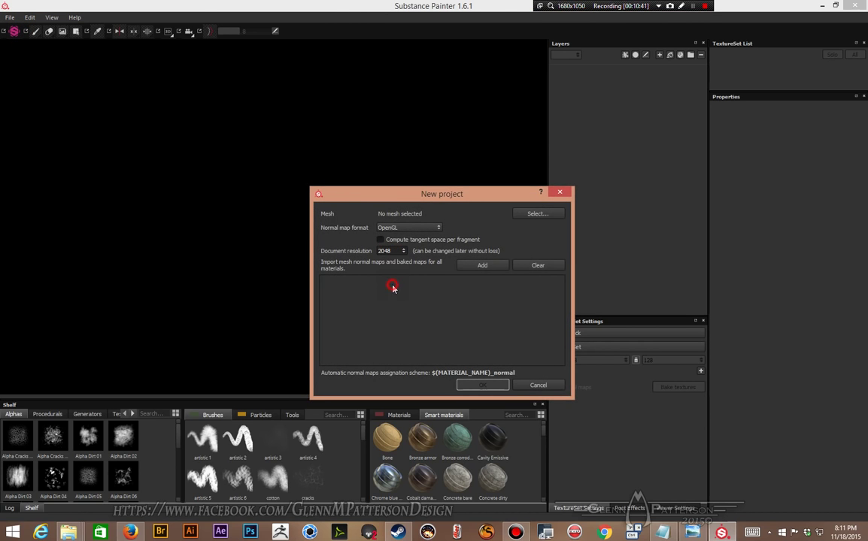
- Choose Cube02.OBJ from the SampleObjects/OBJ folder of GreebleProPack v1.1 as the project mesh
{"action": "left_click", "coordinate": [537, 214]}
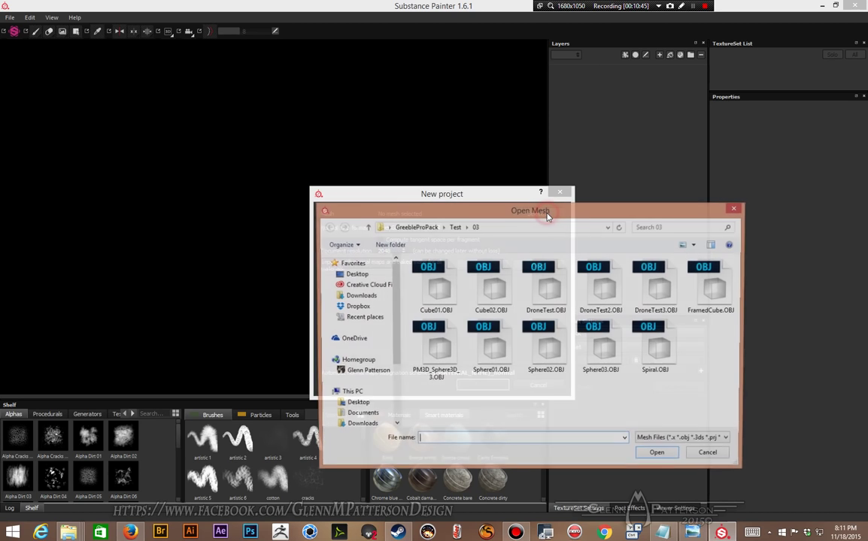
{"action": "left_click", "coordinate": [387, 227]}
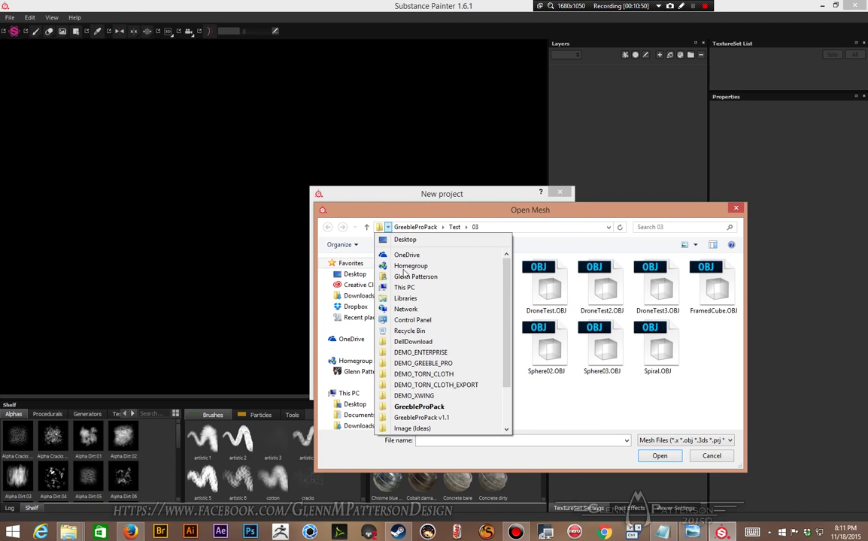
{"action": "left_click", "coordinate": [435, 418]}
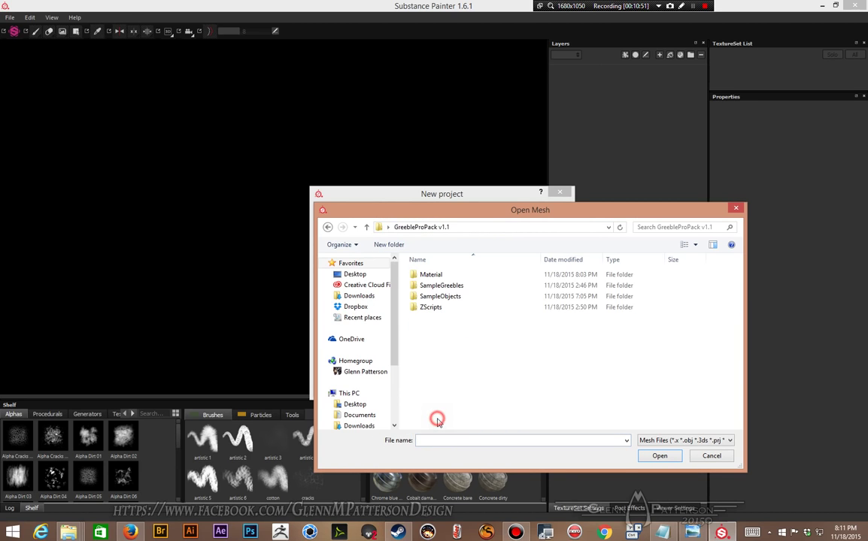
{"action": "double_click", "coordinate": [415, 296]}
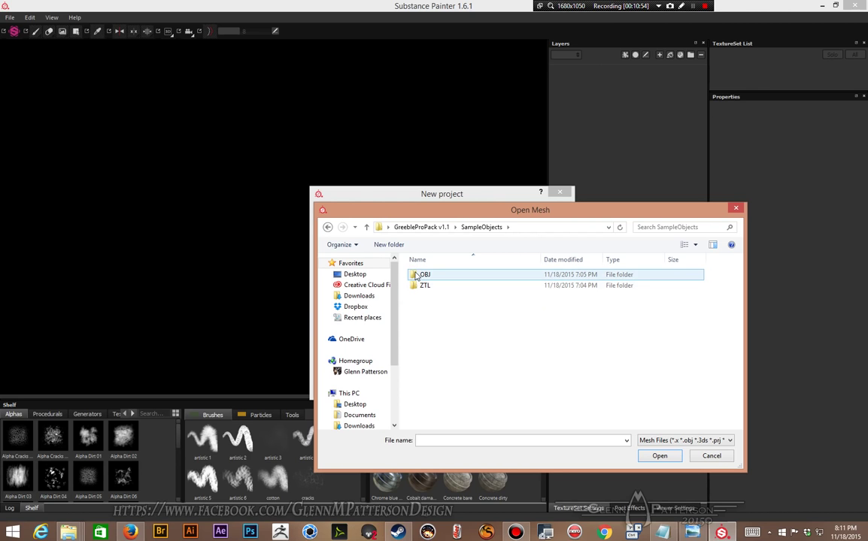
{"action": "double_click", "coordinate": [415, 275]}
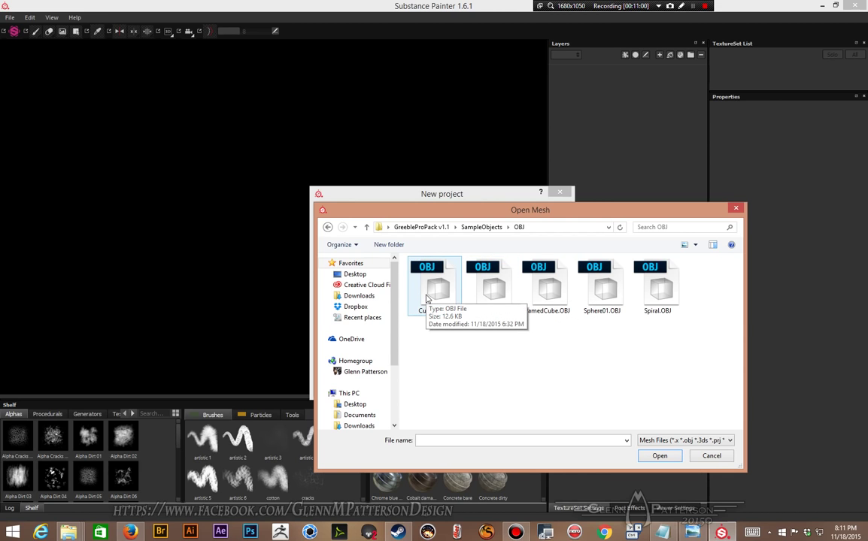
{"action": "left_click", "coordinate": [491, 295]}
{"action": "double_click", "coordinate": [491, 295]}
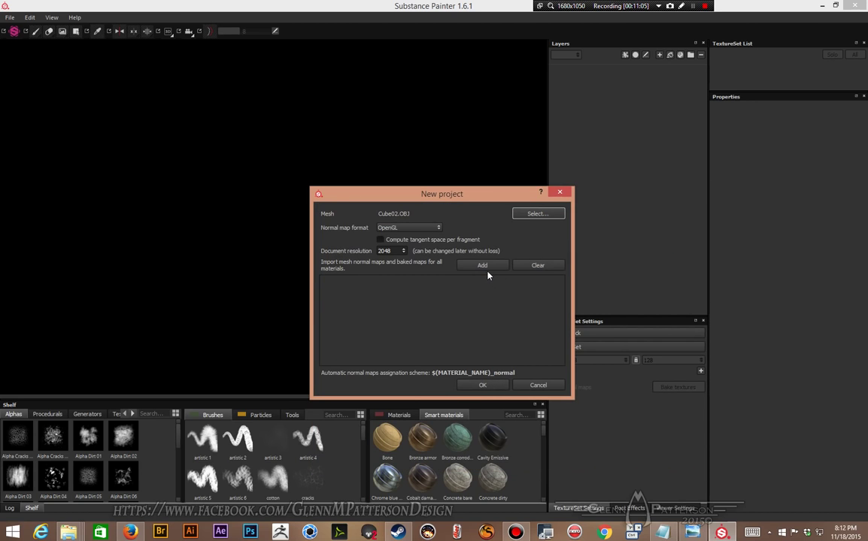
- Add the AO, Curve, Depth, Diffuse, Material_ID, Normal and Shaded TIFFs from the Material folder as baked maps and create the project
{"action": "left_click", "coordinate": [482, 266]}
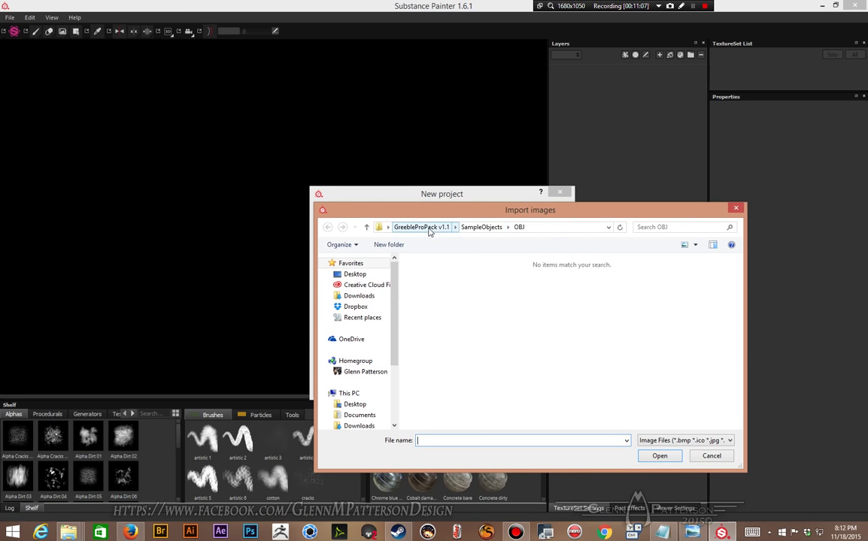
{"action": "left_click", "coordinate": [365, 318]}
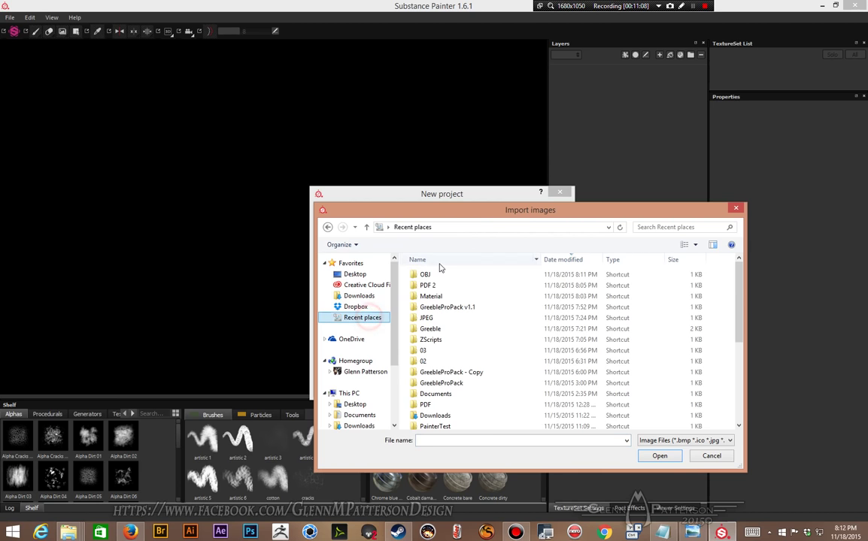
{"action": "double_click", "coordinate": [415, 297]}
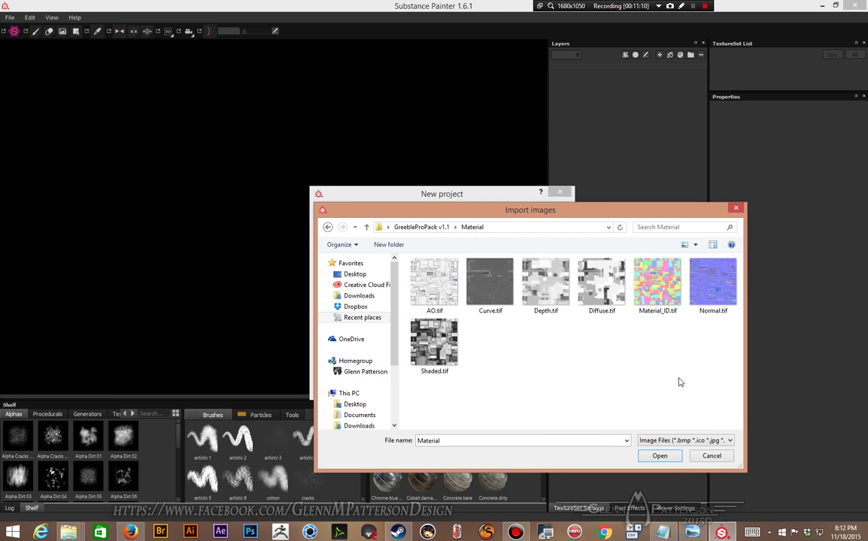
{"action": "left_click_drag", "start_coordinate": [706, 406], "coordinate": [425, 277]}
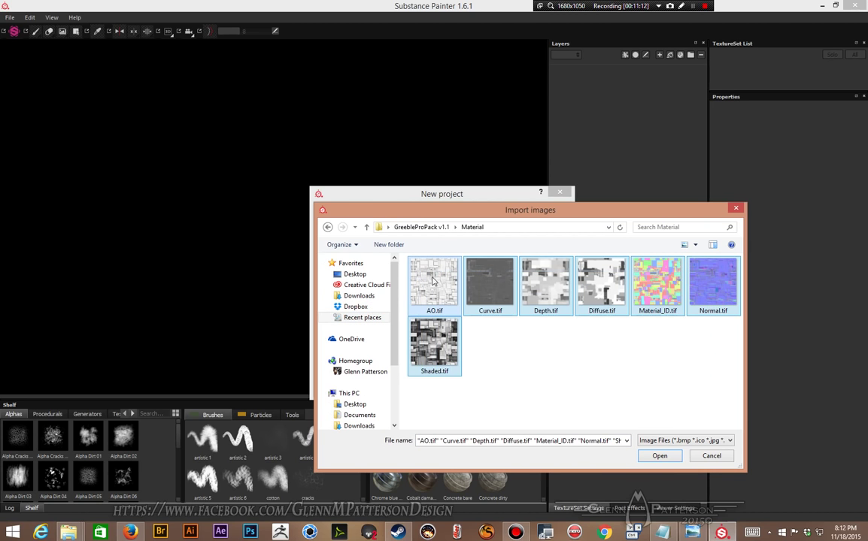
{"action": "left_click", "coordinate": [659, 456]}
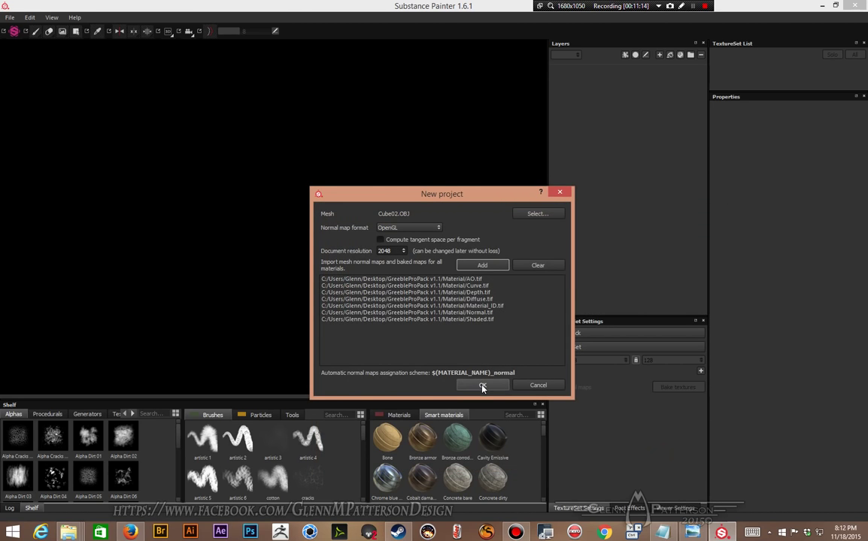
{"action": "left_click", "coordinate": [485, 387]}
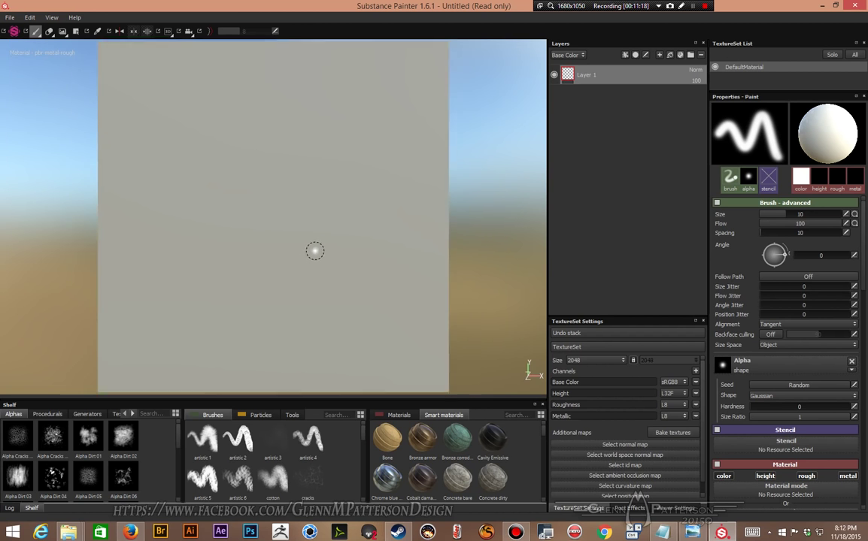
- Show the imported textures in the shelf and assign the Normal texture as the cube's normal map in the additional maps
{"action": "scroll", "coordinate": [323, 255], "scroll_direction": "down", "scroll_amount": 3}
{"action": "mouse_move", "coordinate": [376, 258]}
{"action": "left_mouse_down", "text": "alt"}
{"action": "mouse_move", "coordinate": [299, 282]}
{"action": "mouse_move", "coordinate": [236, 269]}
{"action": "mouse_move", "coordinate": [338, 277]}
{"action": "mouse_move", "coordinate": [484, 269]}
{"action": "mouse_move", "coordinate": [465, 235]}
{"action": "mouse_move", "coordinate": [455, 308]}
{"action": "mouse_move", "coordinate": [290, 300]}
{"action": "mouse_move", "coordinate": [275, 258]}
{"action": "mouse_move", "coordinate": [290, 278]}
{"action": "left_mouse_up", "text": "alt"}
{"action": "mouse_move", "coordinate": [467, 333]}
{"action": "right_mouse_down", "text": "alt"}
{"action": "mouse_move", "coordinate": [387, 295]}
{"action": "mouse_move", "coordinate": [424, 331]}
{"action": "mouse_move", "coordinate": [472, 333]}
{"action": "right_mouse_up", "text": "alt"}
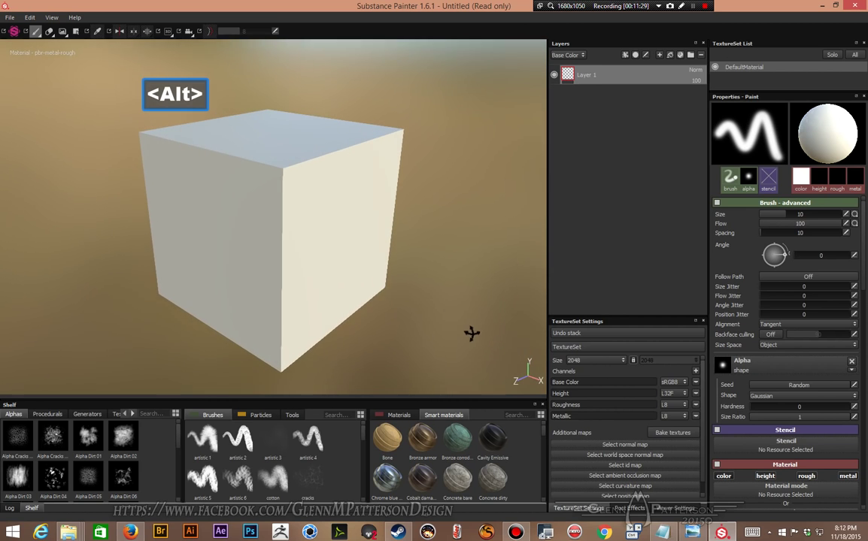
{"action": "left_click_drag", "start_coordinate": [390, 329], "coordinate": [394, 275], "text": "alt"}
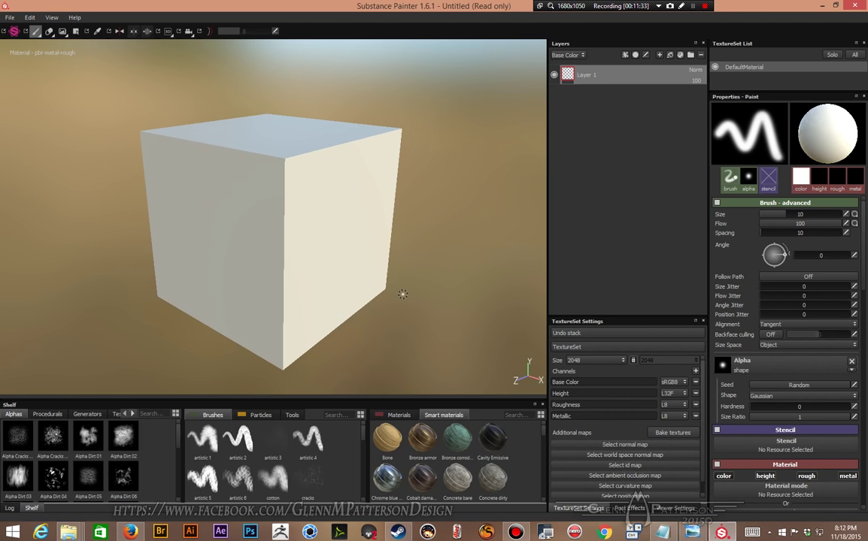
{"action": "scroll", "coordinate": [361, 271], "scroll_direction": "up", "scroll_amount": 2}
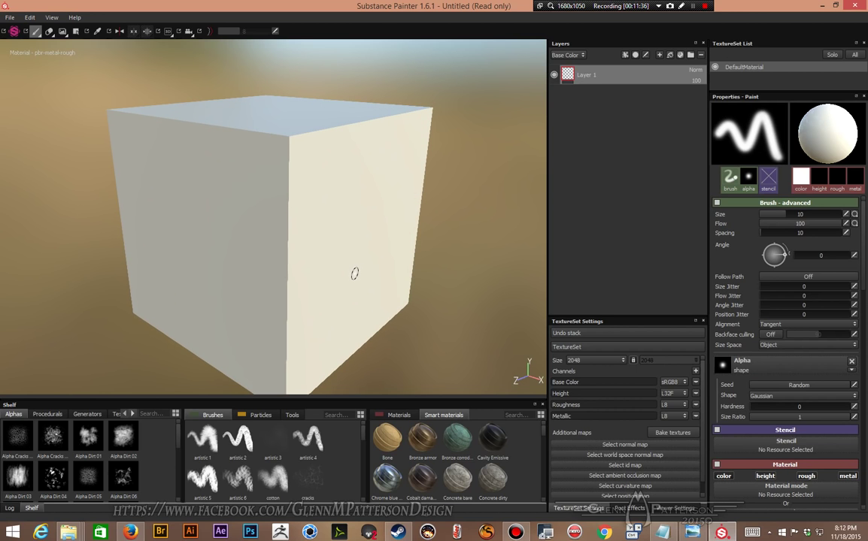
{"action": "scroll", "coordinate": [355, 273], "scroll_direction": "down", "scroll_amount": 1}
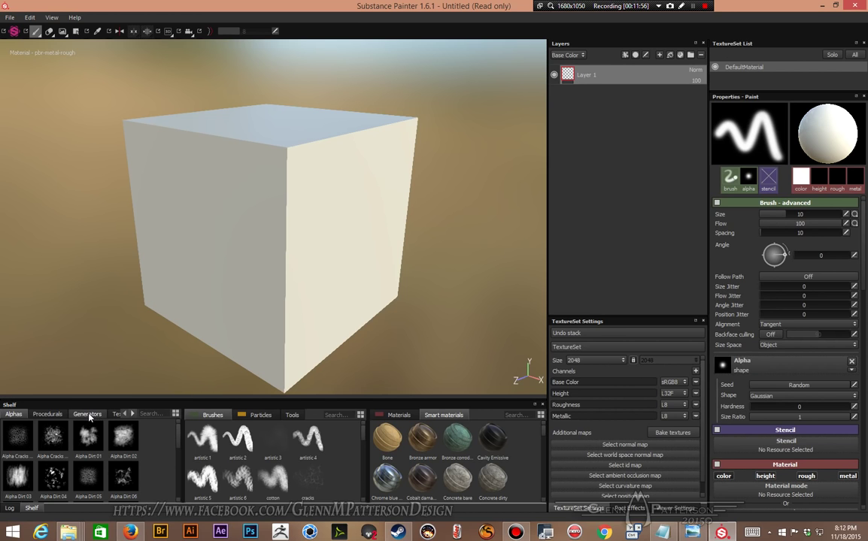
{"action": "left_click", "coordinate": [115, 415]}
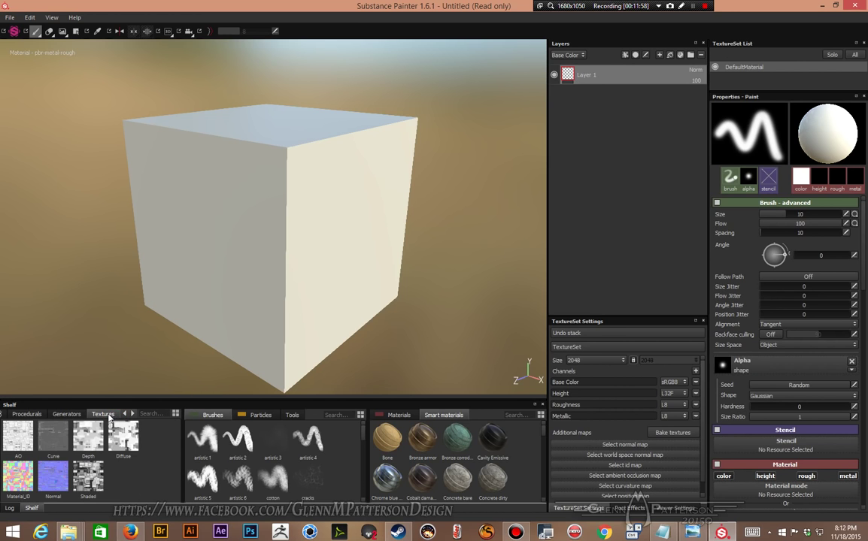
{"action": "scroll", "coordinate": [587, 419], "scroll_direction": "down", "scroll_amount": 1}
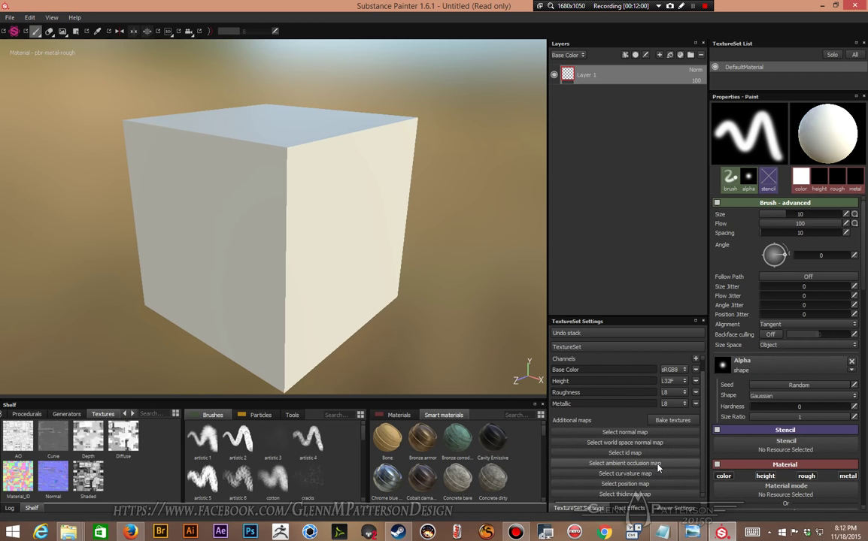
{"action": "left_click_drag", "start_coordinate": [630, 312], "coordinate": [631, 254]}
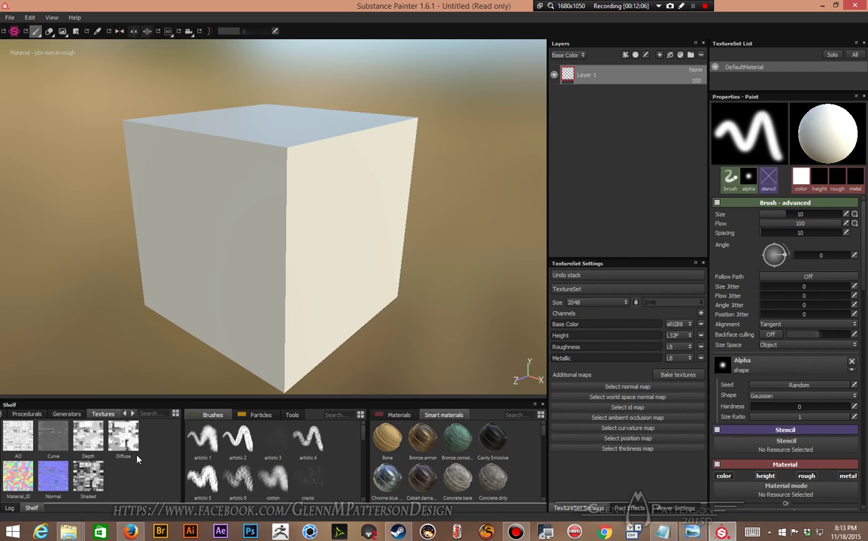
{"action": "left_click_drag", "start_coordinate": [50, 485], "coordinate": [589, 389]}
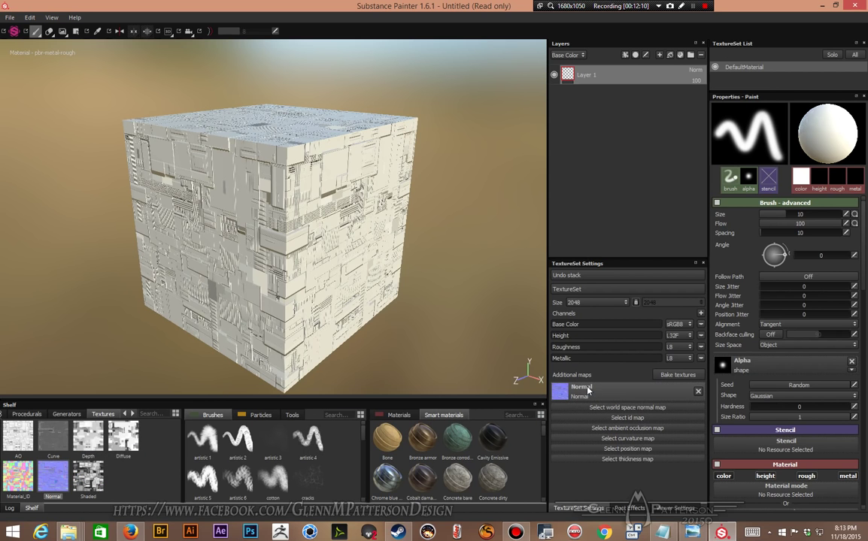
{"action": "left_click_drag", "start_coordinate": [349, 276], "coordinate": [369, 282], "text": "alt"}
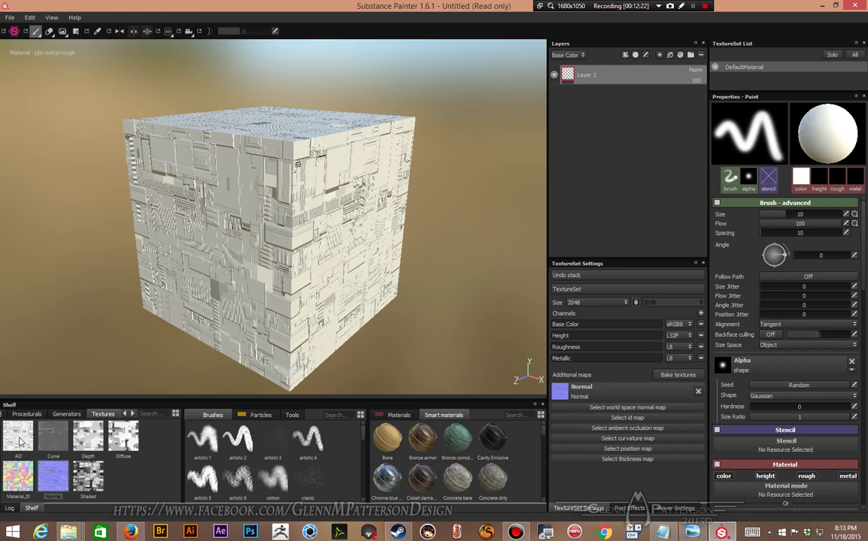
- Assign the AO, Curve and Material_ID textures as the cube's ambient occlusion, curvature and ID maps
{"action": "mouse_move", "coordinate": [18, 443]}
{"action": "left_mouse_down"}
{"action": "mouse_move", "coordinate": [320, 425]}
{"action": "mouse_move", "coordinate": [626, 421]}
{"action": "mouse_move", "coordinate": [621, 430]}
{"action": "left_mouse_up"}
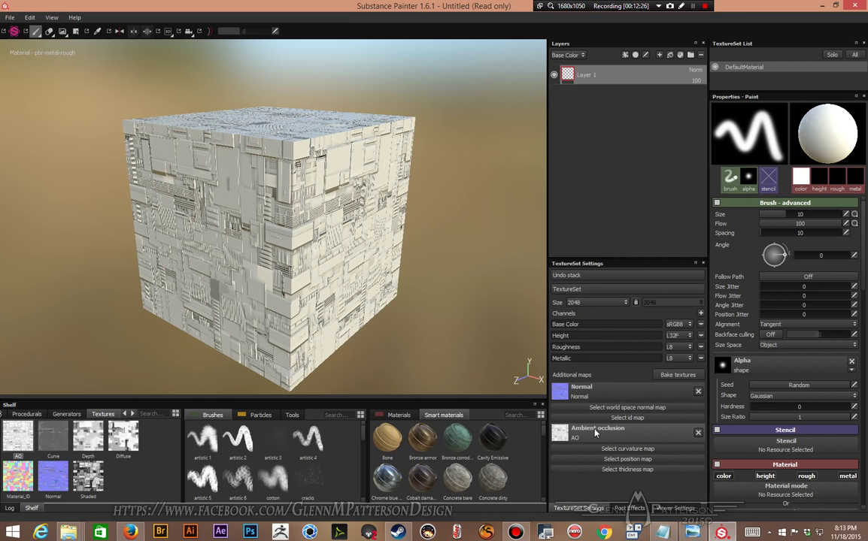
{"action": "left_click_drag", "start_coordinate": [56, 440], "coordinate": [630, 455]}
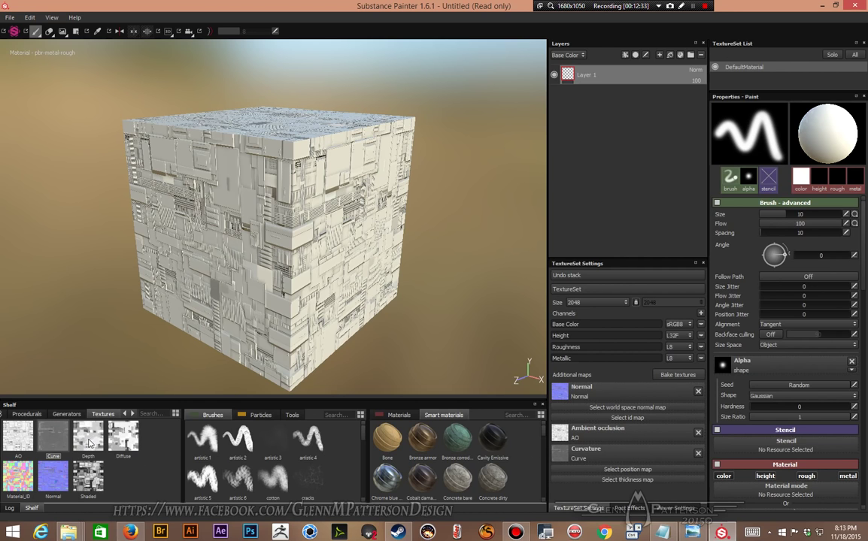
{"action": "left_click_drag", "start_coordinate": [20, 486], "coordinate": [629, 421]}
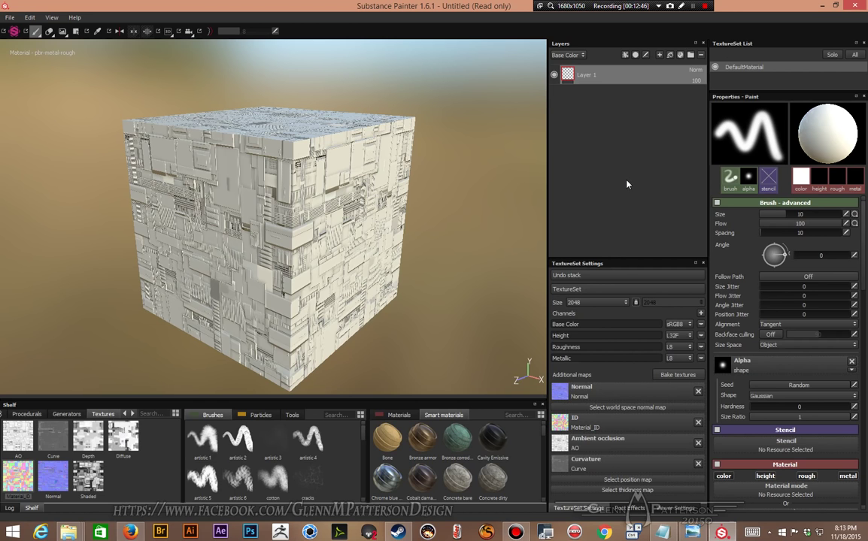
- Add a fill effect to Layer 1 that affects only the color channel, with height, rough and metal disabled
{"action": "left_click", "coordinate": [633, 82]}
{"action": "right_click", "coordinate": [637, 80]}
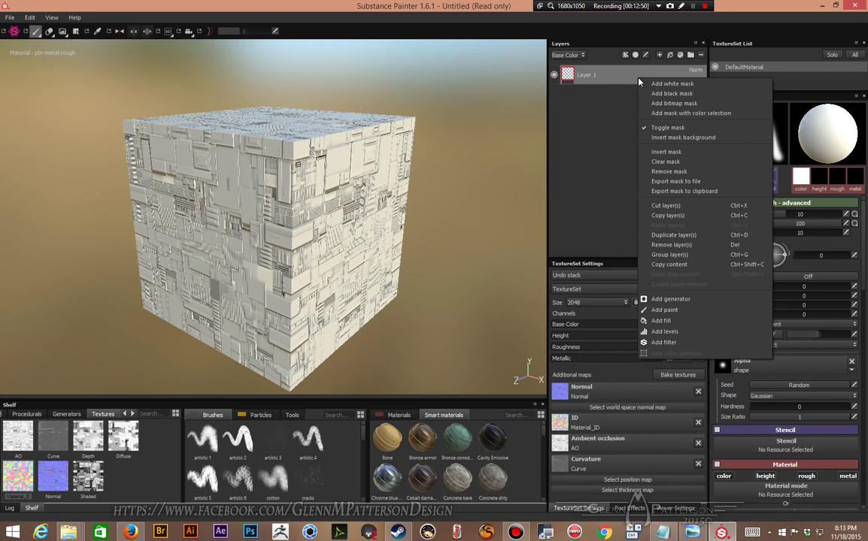
{"action": "left_click", "coordinate": [660, 320]}
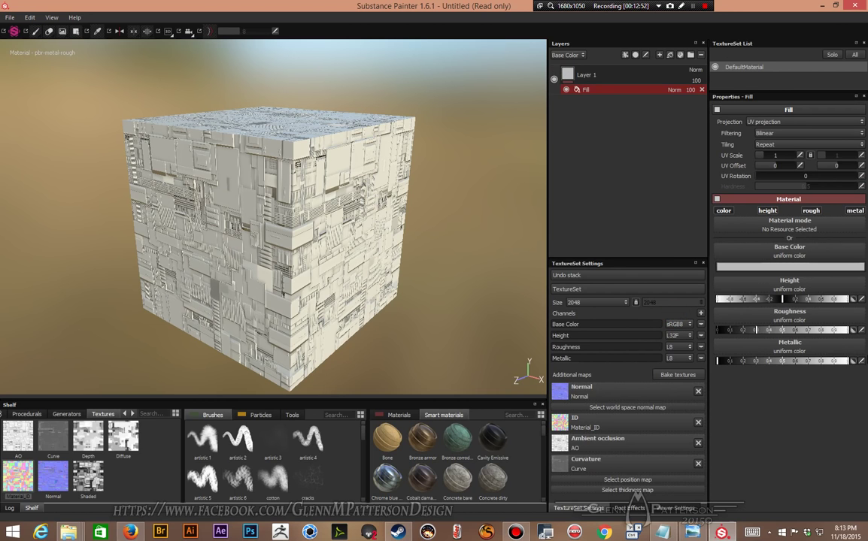
{"action": "left_click", "coordinate": [769, 211]}
{"action": "left_click", "coordinate": [810, 212]}
{"action": "left_click", "coordinate": [854, 211]}
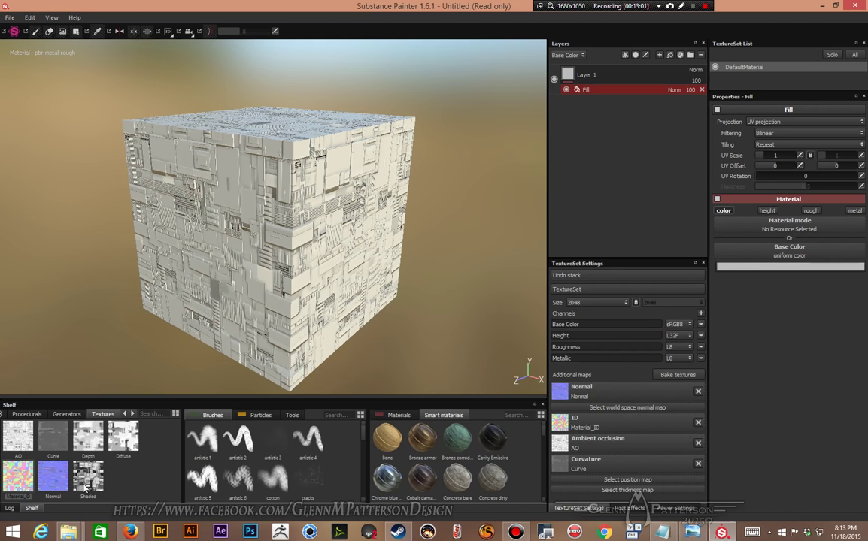
- Try the Diffuse texture as the fill's base color on the cube and remove the fill effect from Layer 1
{"action": "left_click_drag", "start_coordinate": [123, 450], "coordinate": [795, 255]}
{"action": "mouse_move", "coordinate": [437, 310]}
{"action": "left_mouse_down", "text": "alt"}
{"action": "mouse_move", "coordinate": [288, 281]}
{"action": "mouse_move", "coordinate": [350, 263]}
{"action": "mouse_move", "coordinate": [464, 316]}
{"action": "mouse_move", "coordinate": [455, 378]}
{"action": "mouse_move", "coordinate": [333, 368]}
{"action": "mouse_move", "coordinate": [192, 337]}
{"action": "mouse_move", "coordinate": [209, 288]}
{"action": "mouse_move", "coordinate": [493, 294]}
{"action": "mouse_move", "coordinate": [494, 361]}
{"action": "mouse_move", "coordinate": [315, 282]}
{"action": "mouse_move", "coordinate": [326, 332]}
{"action": "mouse_move", "coordinate": [444, 305]}
{"action": "left_mouse_up", "text": "alt"}
{"action": "right_click_drag", "start_coordinate": [447, 319], "coordinate": [424, 306], "text": "shift"}
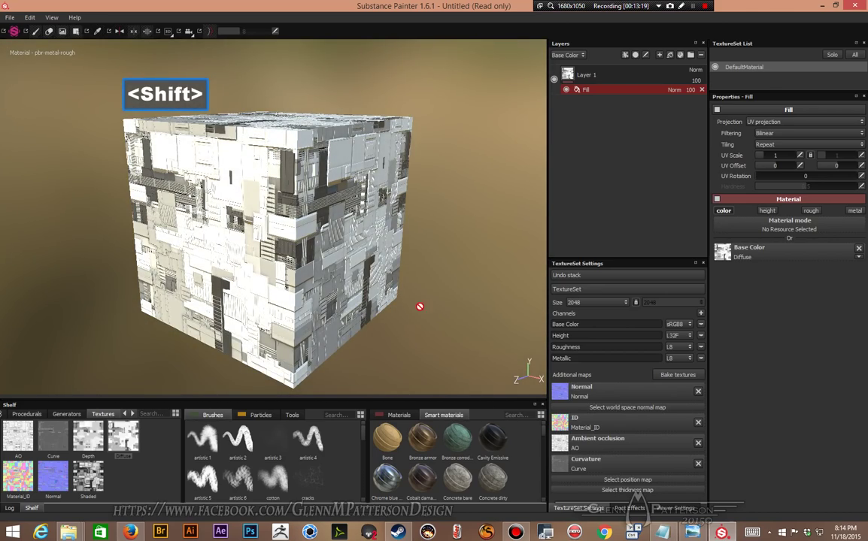
{"action": "left_click_drag", "start_coordinate": [383, 298], "coordinate": [410, 286], "text": "alt"}
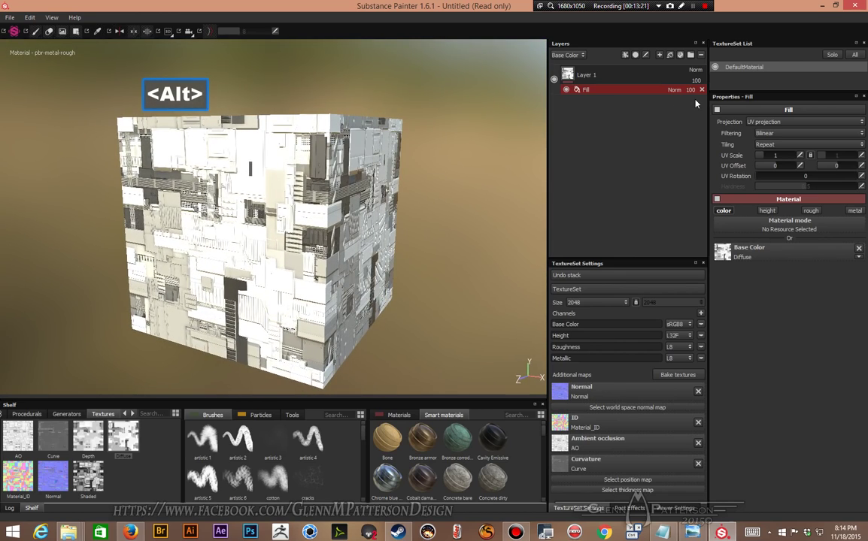
{"action": "left_click", "coordinate": [702, 89]}
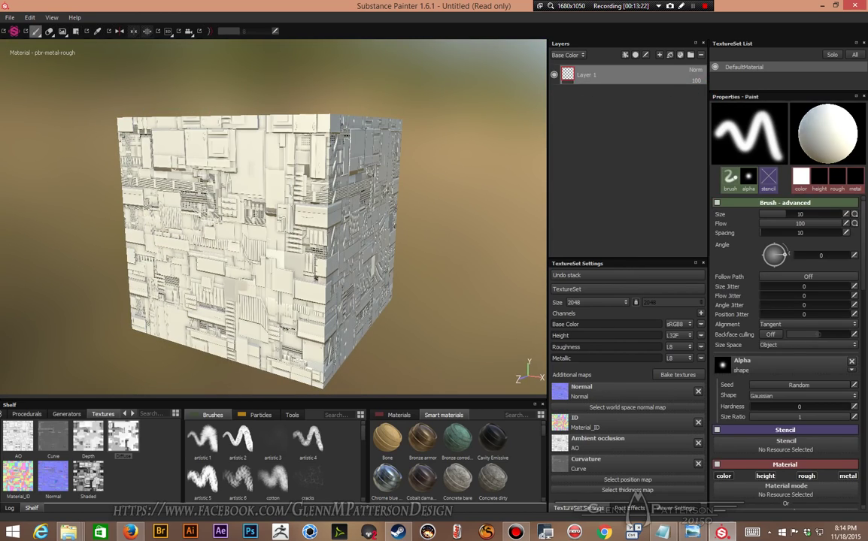
- Bake only the world space normal and position maps at an output size of 2048x2048
{"action": "left_click_drag", "start_coordinate": [388, 303], "coordinate": [410, 308], "text": "alt"}
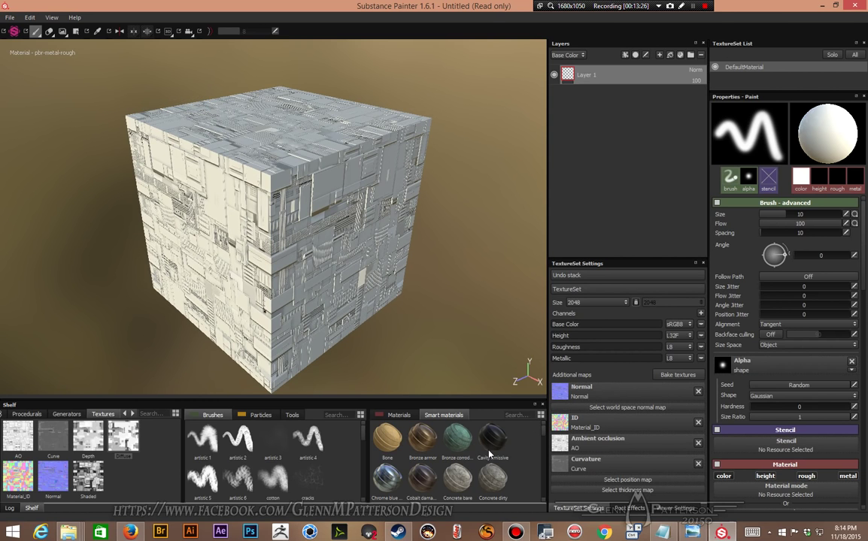
{"action": "left_click", "coordinate": [675, 375]}
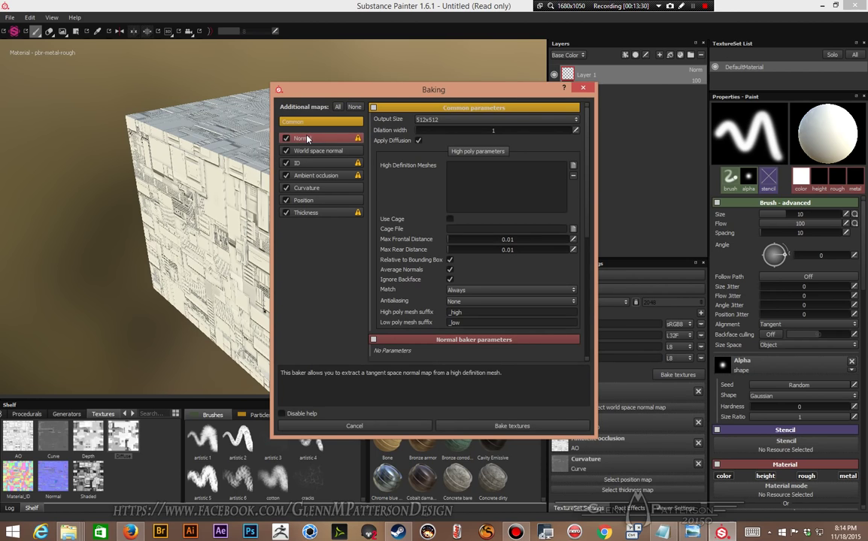
{"action": "left_click", "coordinate": [451, 119]}
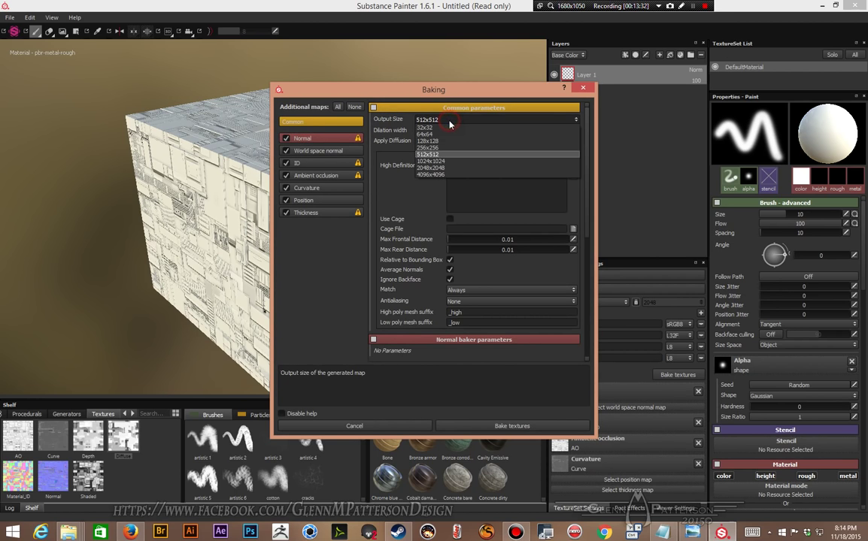
{"action": "left_click", "coordinate": [449, 167]}
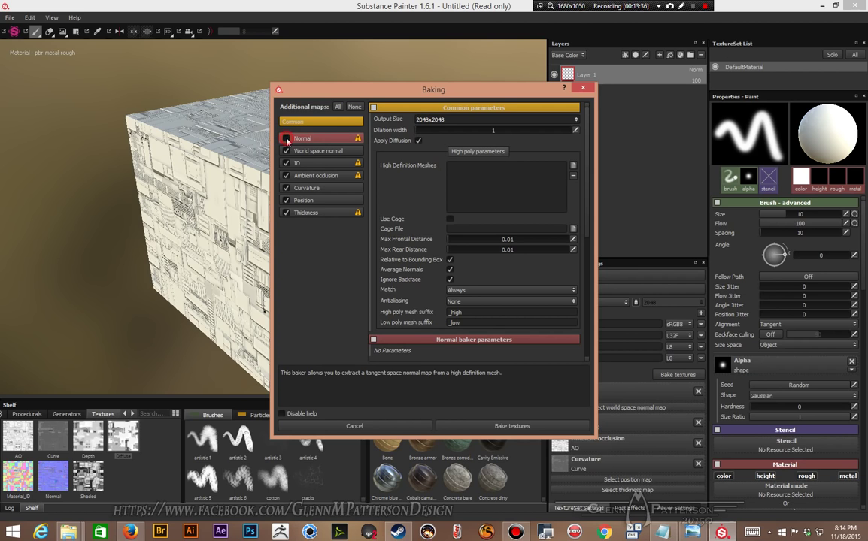
{"action": "left_click", "coordinate": [285, 176]}
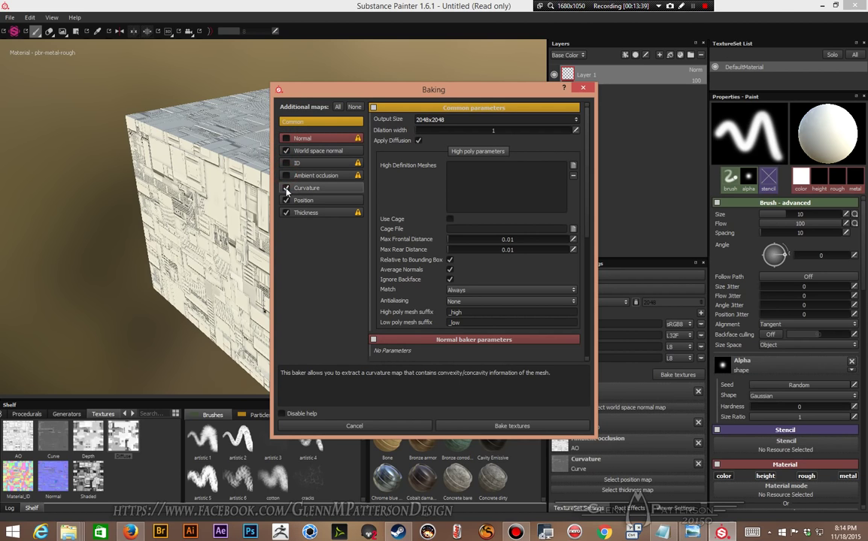
{"action": "left_click", "coordinate": [286, 213]}
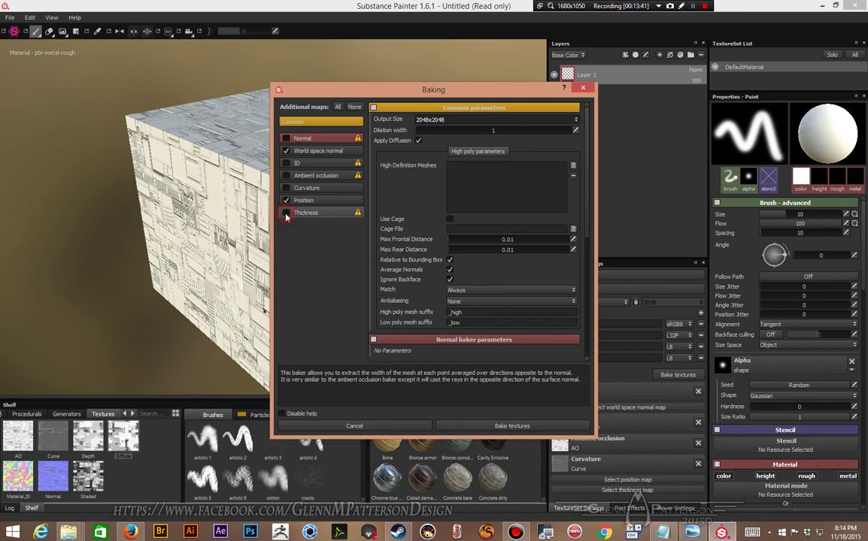
{"action": "left_click", "coordinate": [492, 432]}
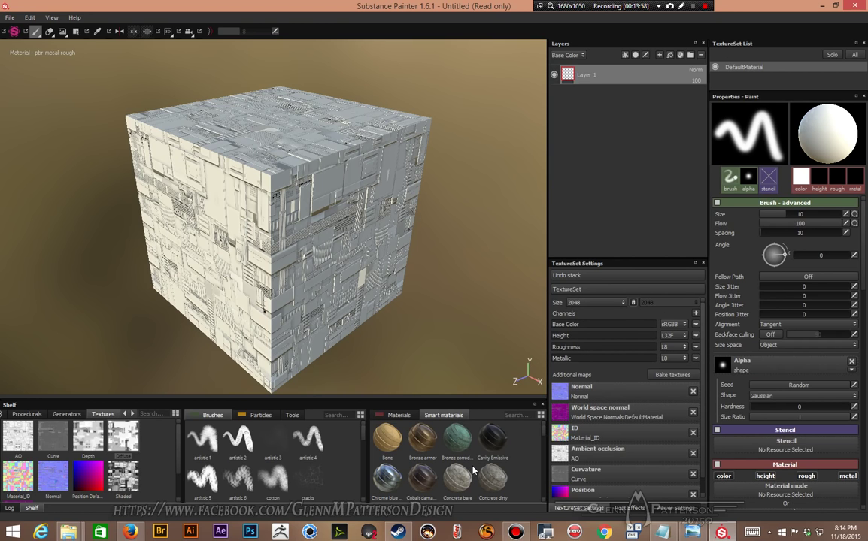
- Find the T800_Metal smart material in the shelf and add it to the layer stack below Layer 1
{"action": "scroll", "coordinate": [496, 471], "scroll_direction": "down", "scroll_amount": 5}
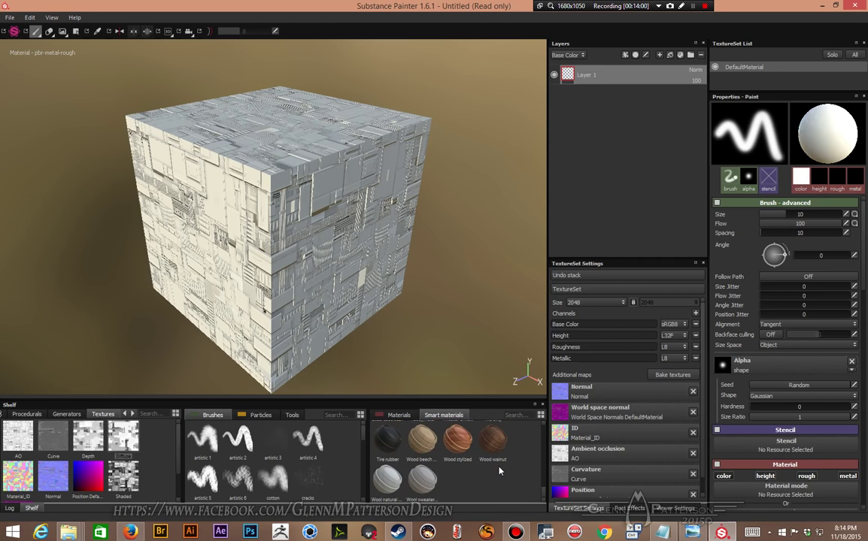
{"action": "scroll", "coordinate": [499, 471], "scroll_direction": "up", "scroll_amount": 2}
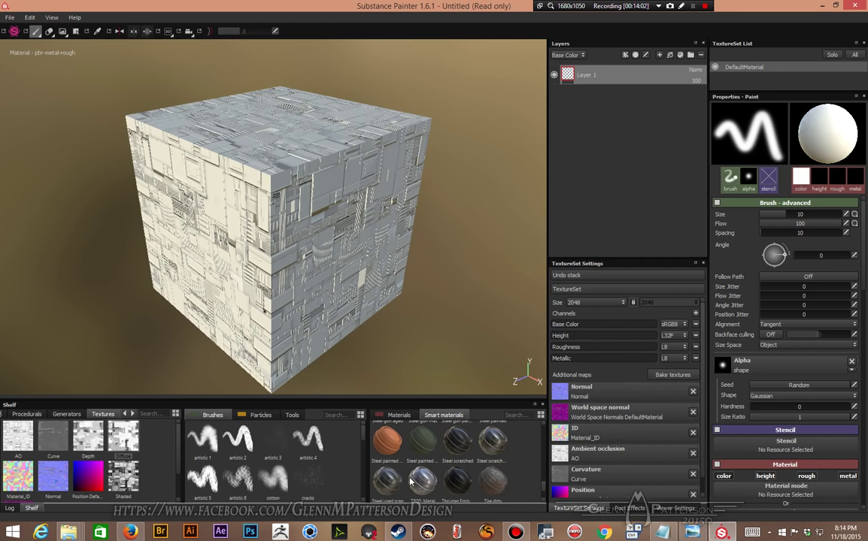
{"action": "mouse_move", "coordinate": [422, 487]}
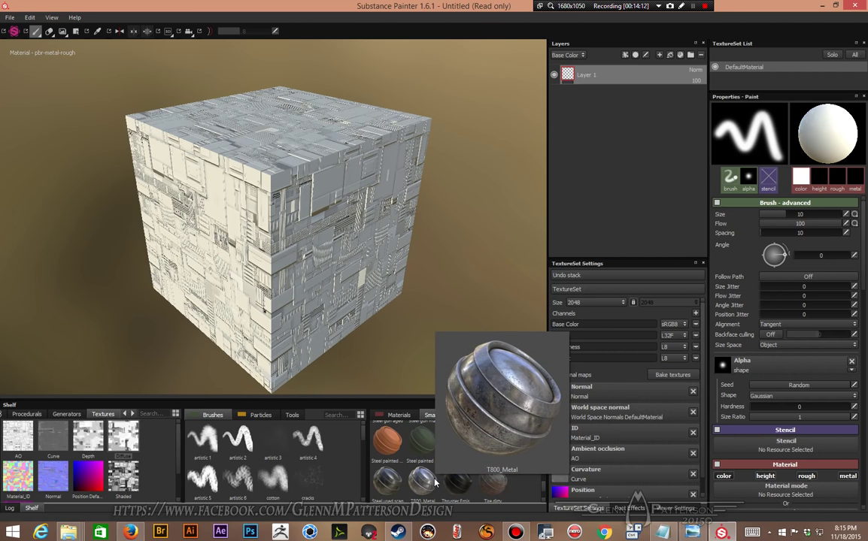
{"action": "scroll", "coordinate": [427, 485], "scroll_direction": "down", "scroll_amount": 2}
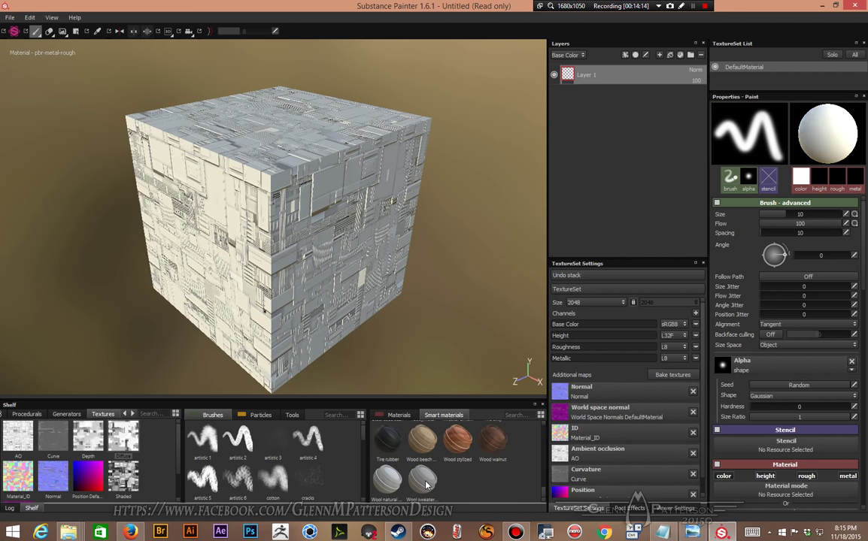
{"action": "scroll", "coordinate": [425, 485], "scroll_direction": "up", "scroll_amount": 2}
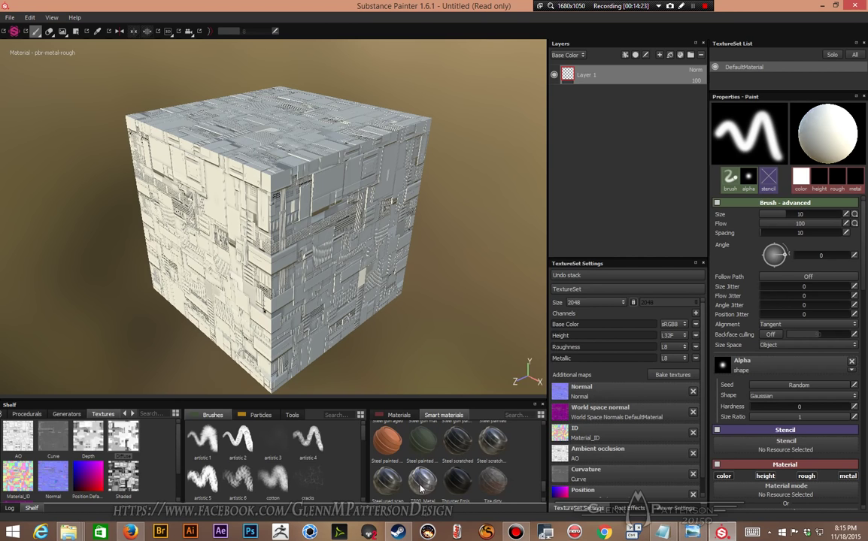
{"action": "left_click_drag", "start_coordinate": [421, 489], "coordinate": [624, 111]}
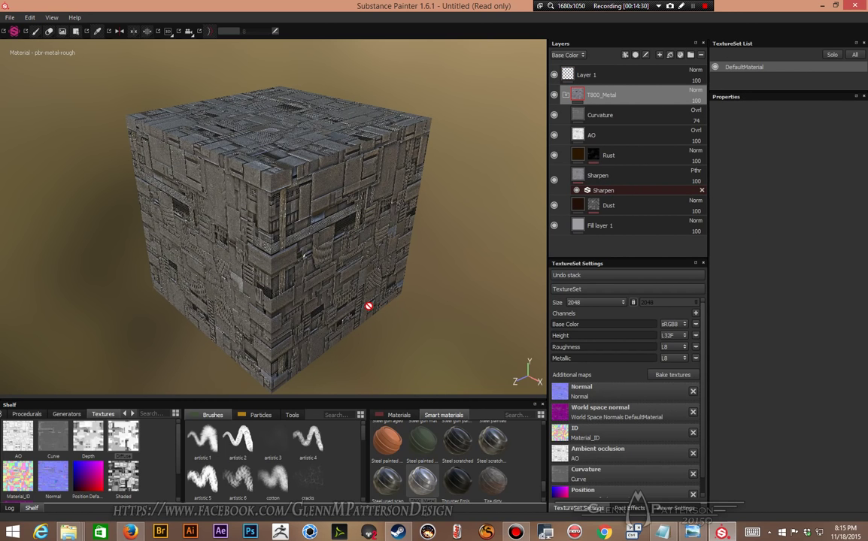
- Examine the T800_Metal material from several angles under rotated lighting and collapse its layer group
{"action": "left_click_drag", "start_coordinate": [347, 344], "coordinate": [431, 307], "text": "alt"}
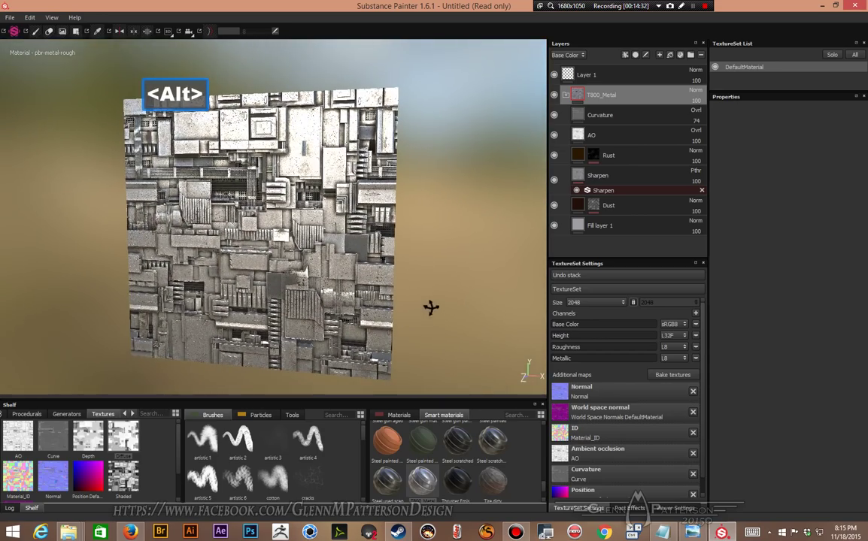
{"action": "right_click_drag", "start_coordinate": [451, 315], "coordinate": [346, 309], "text": "shift"}
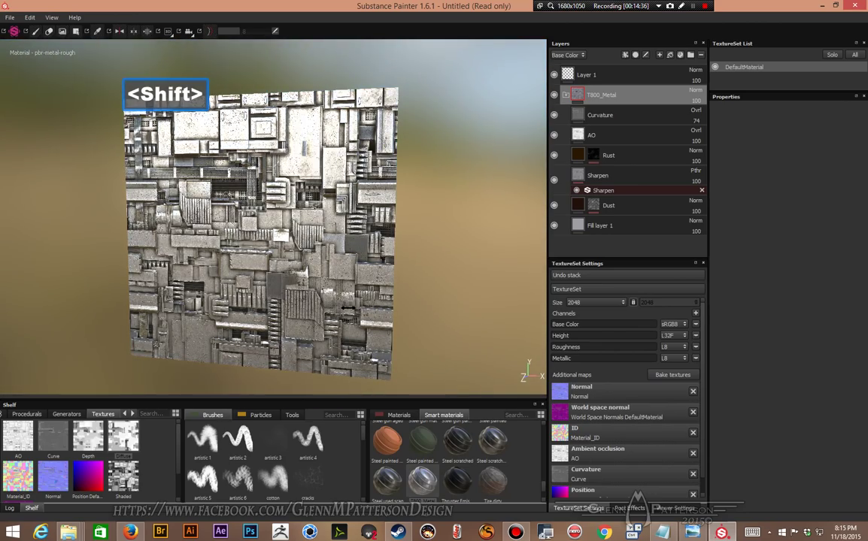
{"action": "left_click_drag", "start_coordinate": [427, 290], "coordinate": [403, 298], "text": "alt"}
{"action": "mouse_move", "coordinate": [404, 297]}
{"action": "right_mouse_down", "text": "shift"}
{"action": "mouse_move", "coordinate": [361, 301]}
{"action": "mouse_move", "coordinate": [417, 306]}
{"action": "mouse_move", "coordinate": [394, 305]}
{"action": "mouse_move", "coordinate": [404, 311]}
{"action": "right_mouse_up", "text": "shift"}
{"action": "left_click_drag", "start_coordinate": [404, 307], "coordinate": [546, 229], "text": "alt"}
{"action": "left_click", "coordinate": [564, 96]}
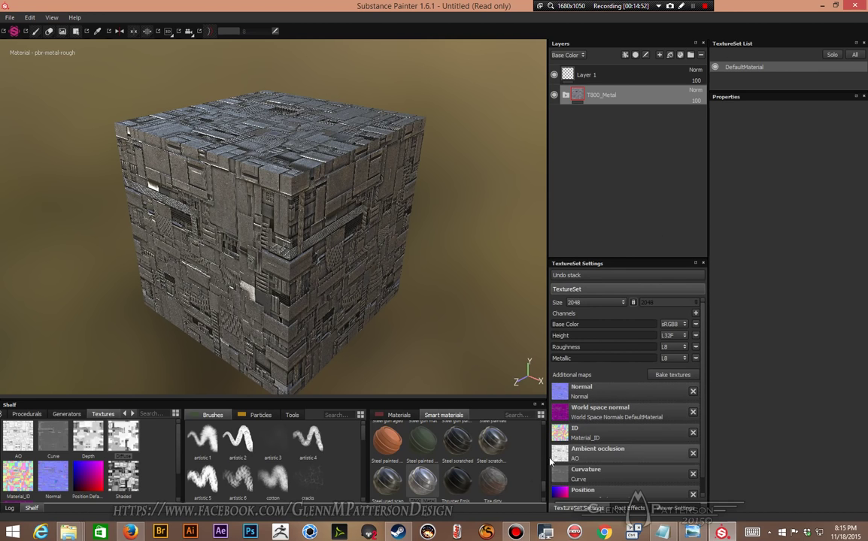
- Add the Plastic rubber smart material above T800_Metal and give it a mask with color selection
{"action": "scroll", "coordinate": [496, 474], "scroll_direction": "up", "scroll_amount": 2}
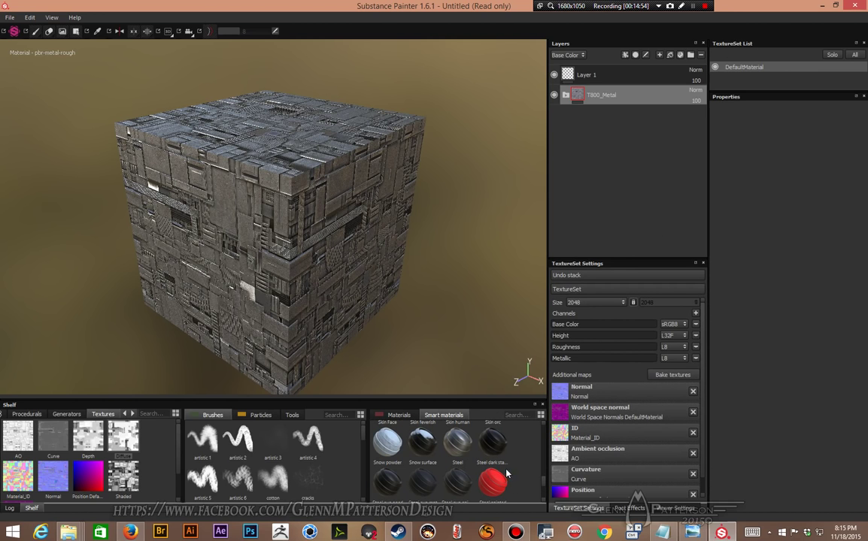
{"action": "scroll", "coordinate": [517, 466], "scroll_direction": "down", "scroll_amount": 2}
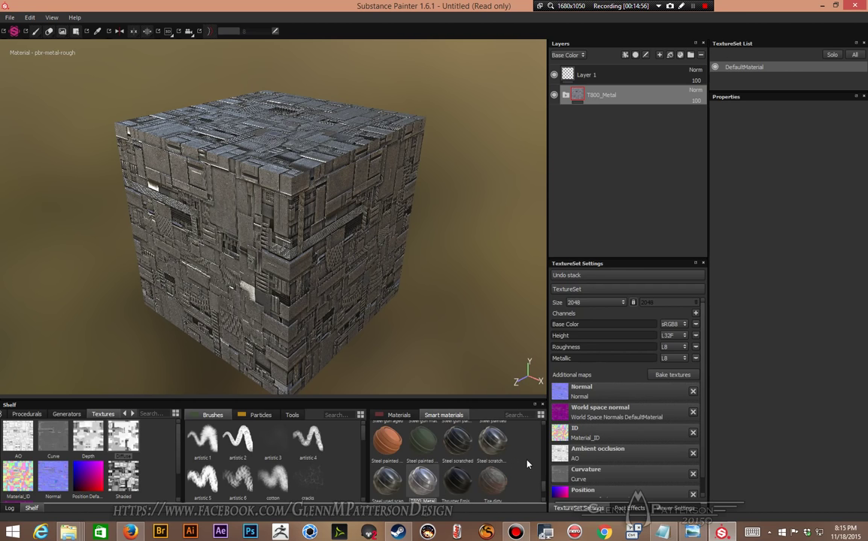
{"action": "scroll", "coordinate": [527, 464], "scroll_direction": "up", "scroll_amount": 4}
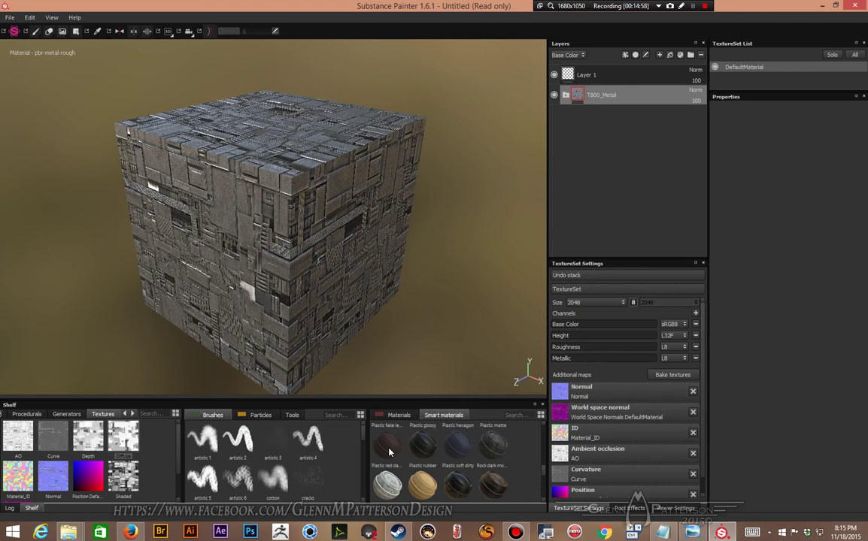
{"action": "left_click_drag", "start_coordinate": [422, 446], "coordinate": [638, 89]}
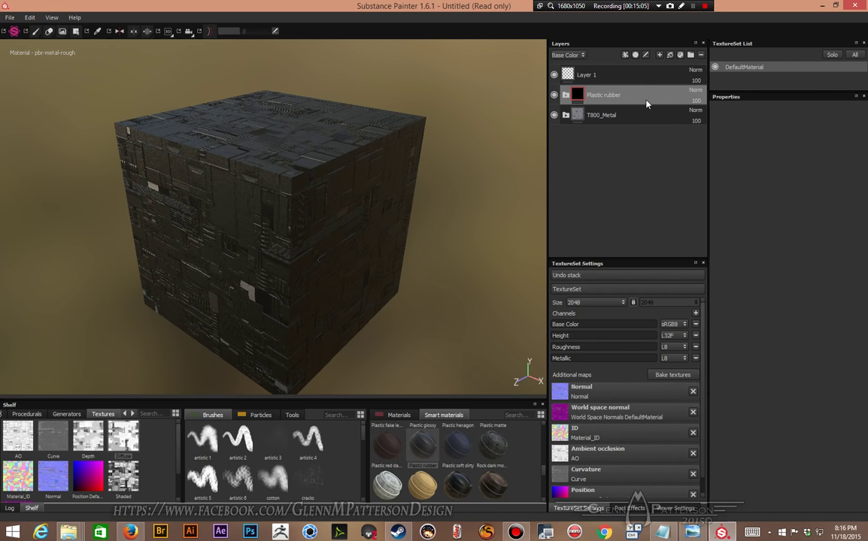
{"action": "right_click", "coordinate": [644, 99]}
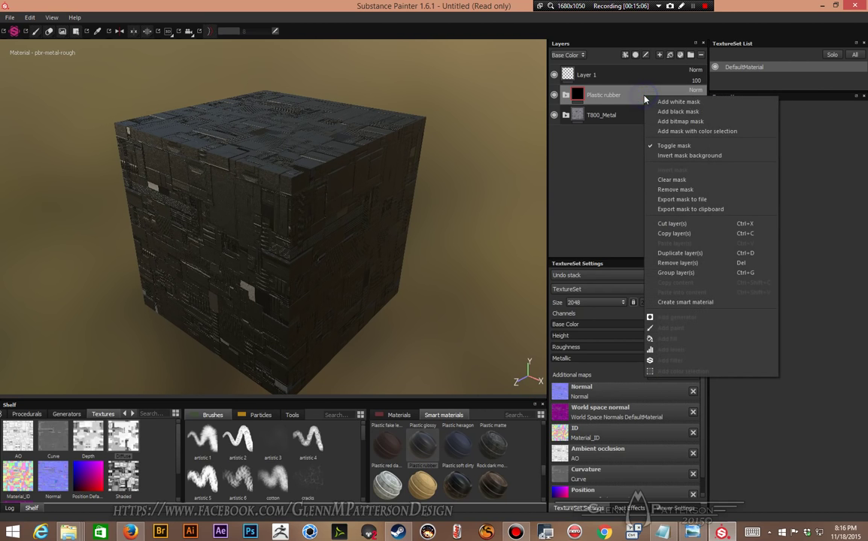
{"action": "left_click", "coordinate": [658, 129]}
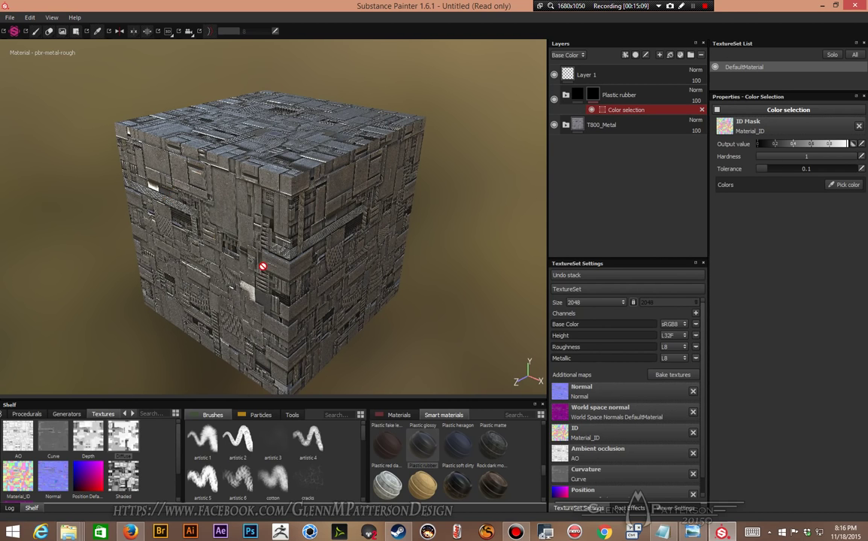
- Examine the greeble detail and metal surface close up around the cube's corner
{"action": "scroll", "coordinate": [258, 226], "scroll_direction": "up", "scroll_amount": 5}
{"action": "key", "text": "super"}
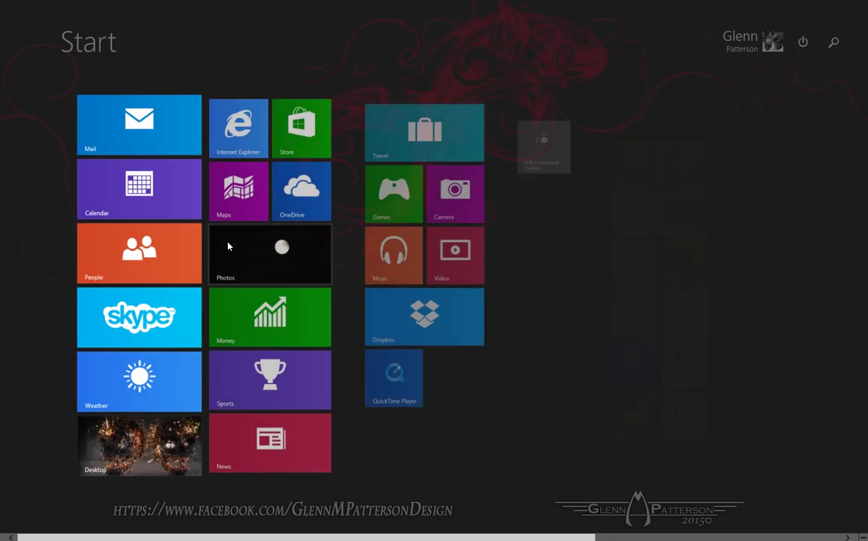
{"action": "key", "text": "super"}
{"action": "key", "text": "alt"}
{"action": "left_click_drag", "start_coordinate": [280, 226], "coordinate": [239, 194], "text": "alt"}
{"action": "left_click_drag", "start_coordinate": [246, 119], "coordinate": [295, 230], "text": "alt"}
{"action": "scroll", "coordinate": [288, 225], "scroll_direction": "up", "scroll_amount": 5, "text": "alt"}
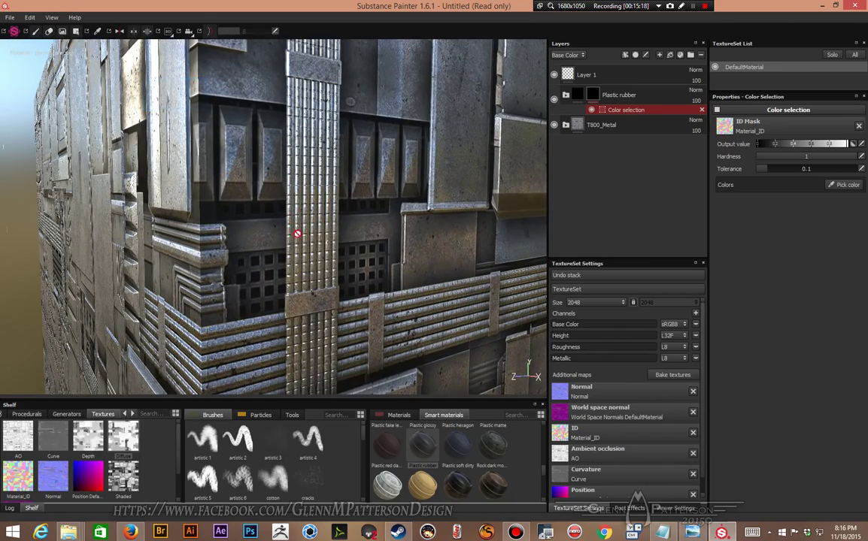
{"action": "left_click_drag", "start_coordinate": [366, 272], "coordinate": [362, 275], "text": "alt"}
{"action": "scroll", "coordinate": [357, 289], "scroll_direction": "down", "scroll_amount": 4}
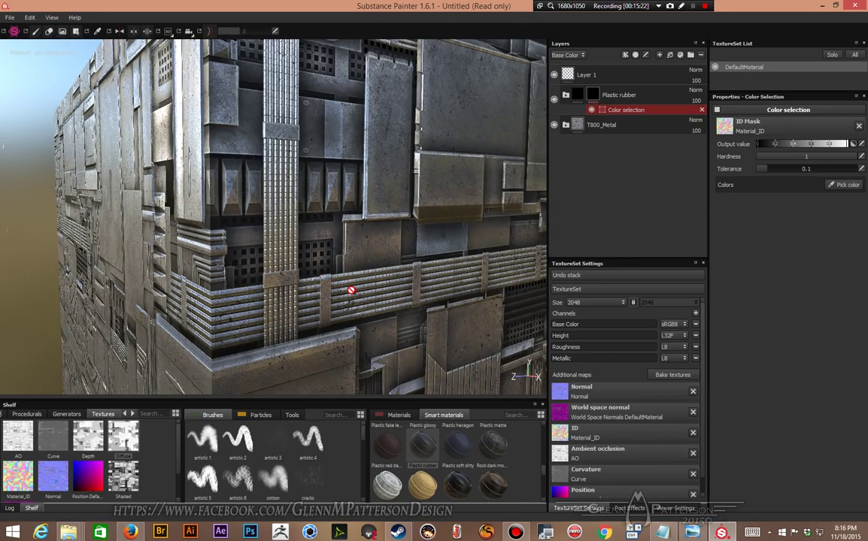
{"action": "left_click_drag", "start_coordinate": [264, 282], "coordinate": [331, 267], "text": "alt"}
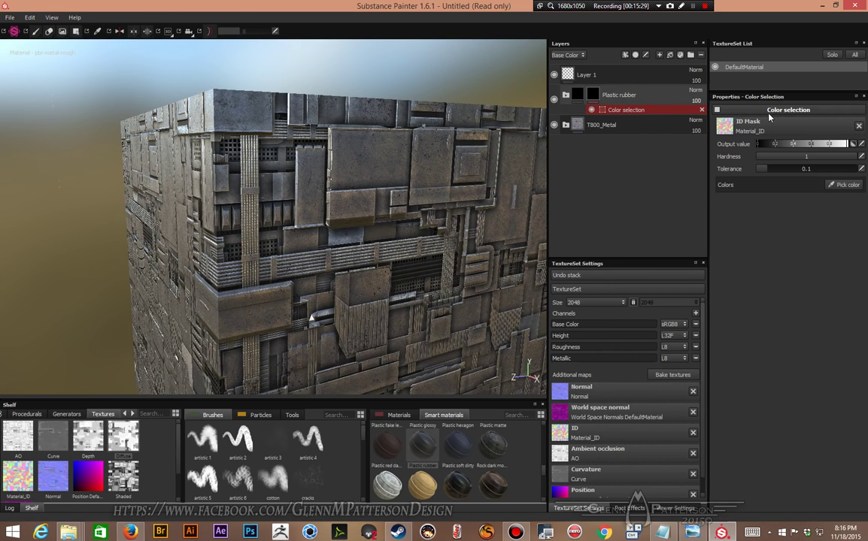
- Add the light green and periwinkle blue ID colors to the Plastic rubber mask's color selection
{"action": "left_click", "coordinate": [847, 188]}
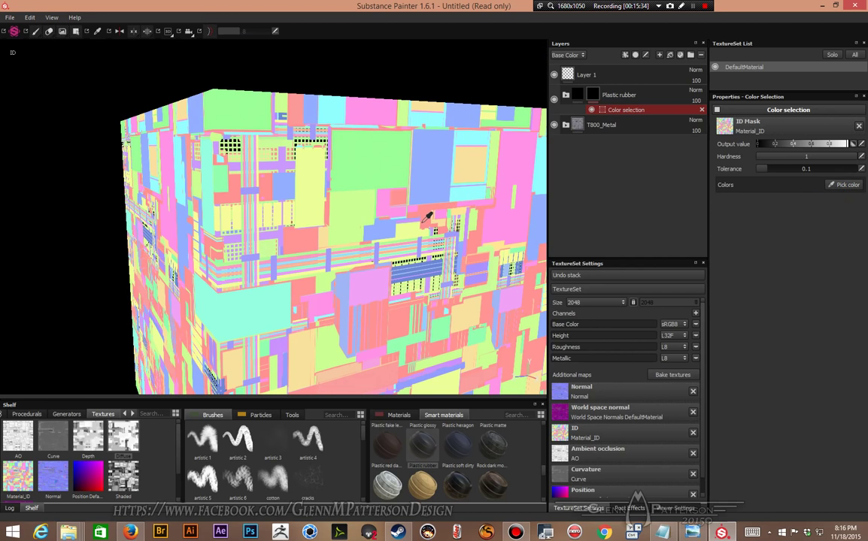
{"action": "left_click", "coordinate": [360, 162]}
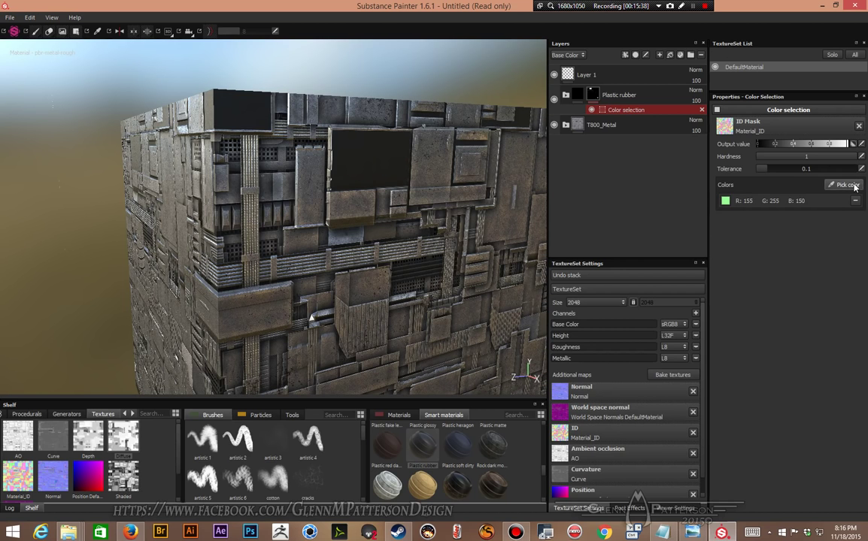
{"action": "left_click", "coordinate": [854, 186]}
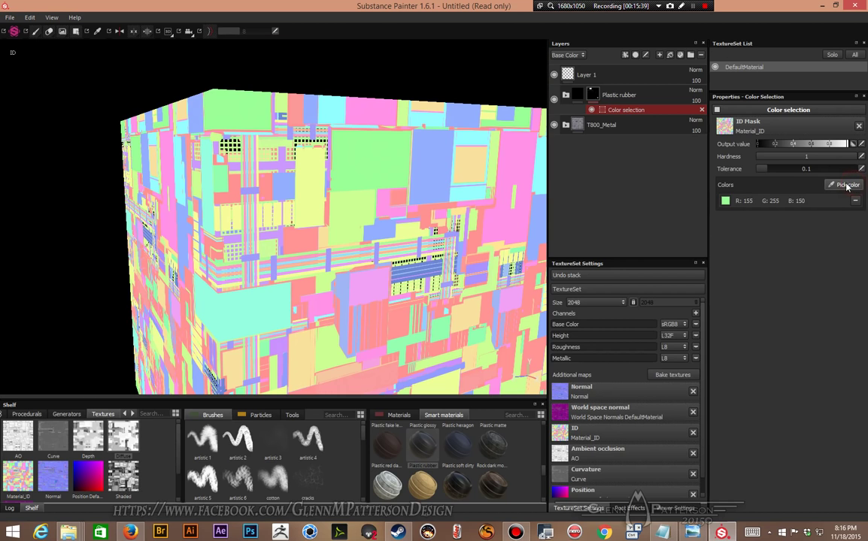
{"action": "left_click", "coordinate": [428, 169]}
- Add the Bronze armor smart material above Plastic rubber and give it a mask with color selection
{"action": "left_click_drag", "start_coordinate": [249, 250], "coordinate": [328, 246], "text": "alt"}
{"action": "left_click_drag", "start_coordinate": [411, 199], "coordinate": [328, 291], "text": "alt"}
{"action": "scroll", "coordinate": [415, 286], "scroll_direction": "down", "scroll_amount": 3}
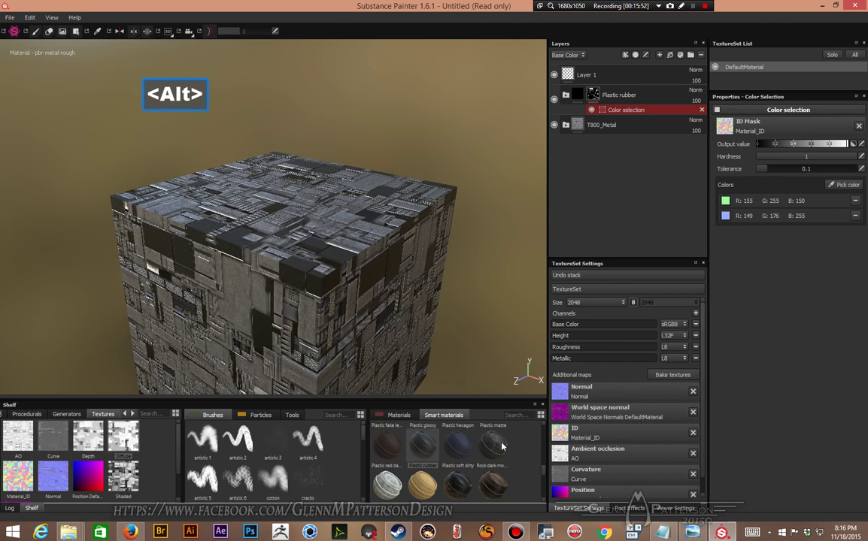
{"action": "scroll", "coordinate": [506, 481], "scroll_direction": "up", "scroll_amount": 5}
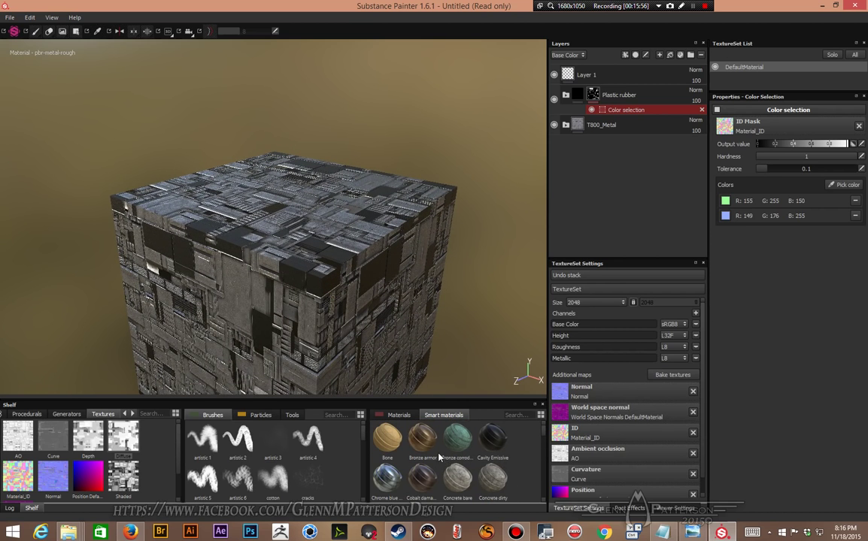
{"action": "left_click_drag", "start_coordinate": [422, 448], "coordinate": [620, 87]}
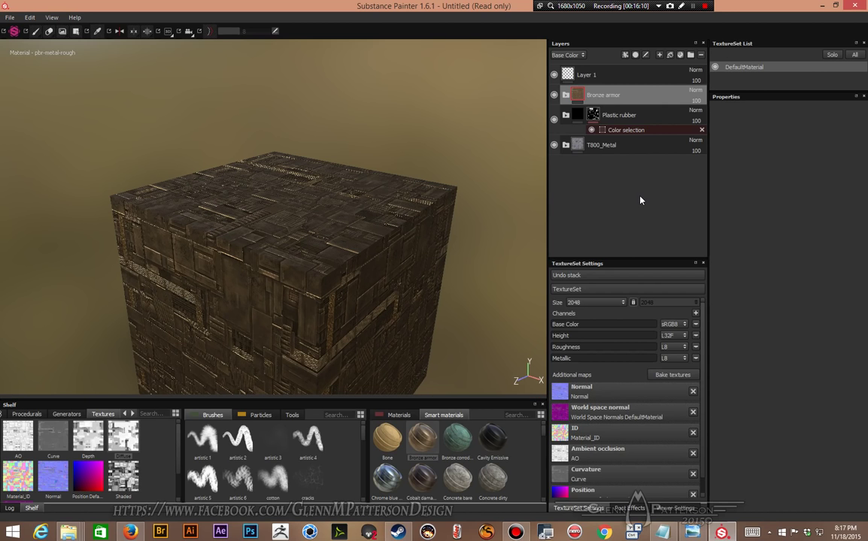
{"action": "right_click", "coordinate": [657, 93]}
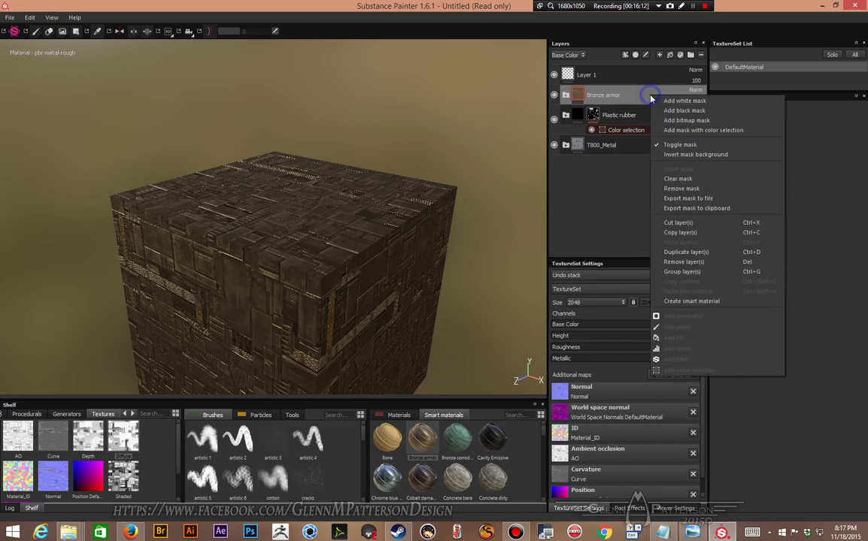
{"action": "left_click", "coordinate": [680, 132]}
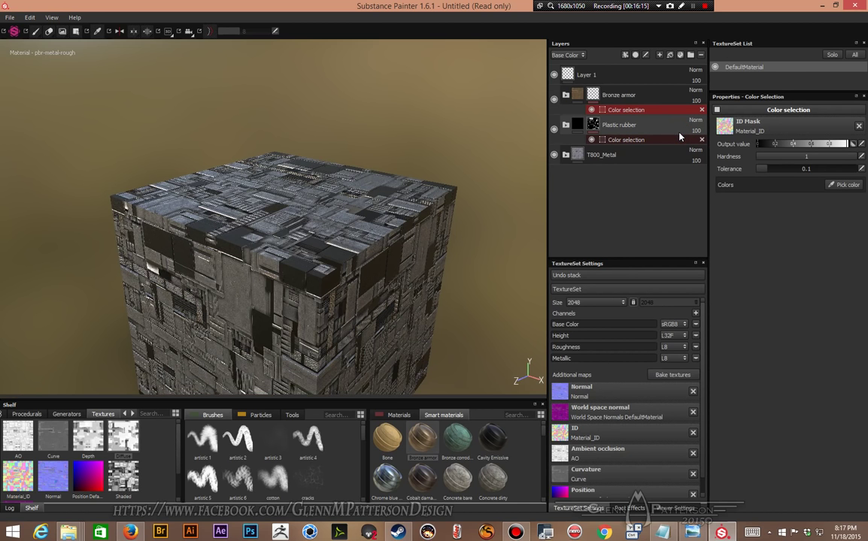
- Add the pink and cyan ID colors to the Bronze armor mask's color selection
{"action": "left_click_drag", "start_coordinate": [401, 294], "coordinate": [354, 232], "text": "alt"}
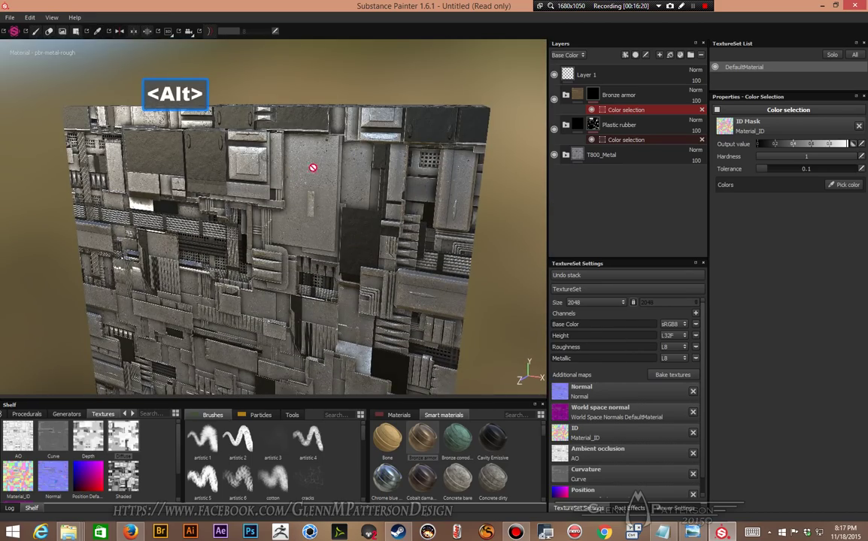
{"action": "left_click", "coordinate": [844, 184]}
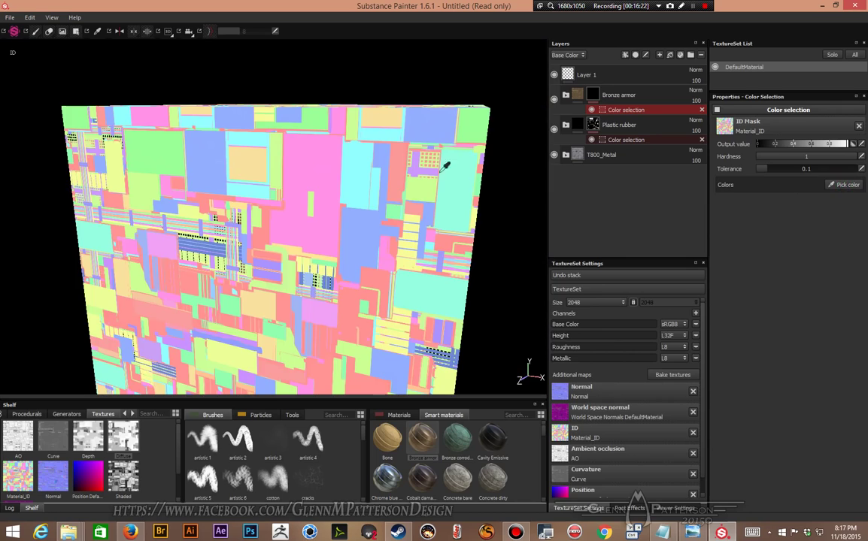
{"action": "left_click", "coordinate": [316, 167]}
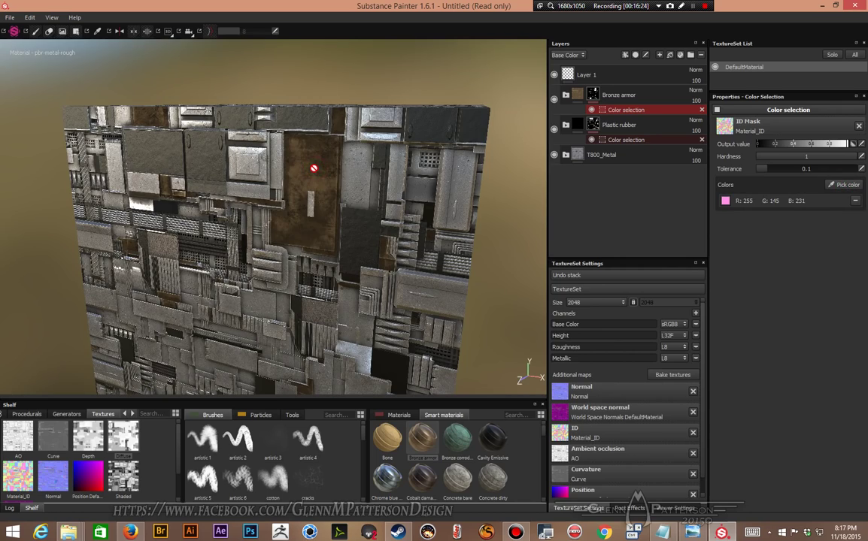
{"action": "left_click_drag", "start_coordinate": [395, 195], "coordinate": [377, 195], "text": "alt"}
{"action": "right_click_drag", "start_coordinate": [377, 195], "coordinate": [287, 189], "text": "shift"}
{"action": "left_click_drag", "start_coordinate": [287, 189], "coordinate": [580, 187], "text": "alt"}
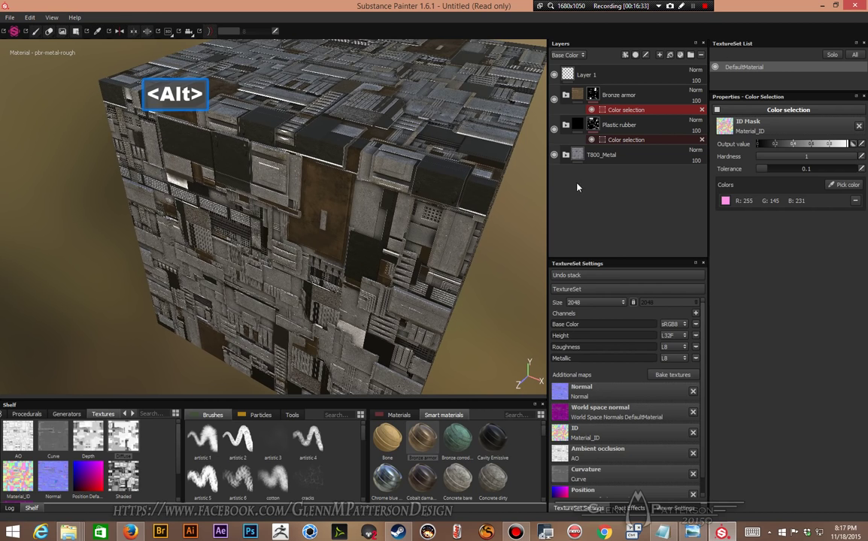
{"action": "left_click", "coordinate": [846, 185]}
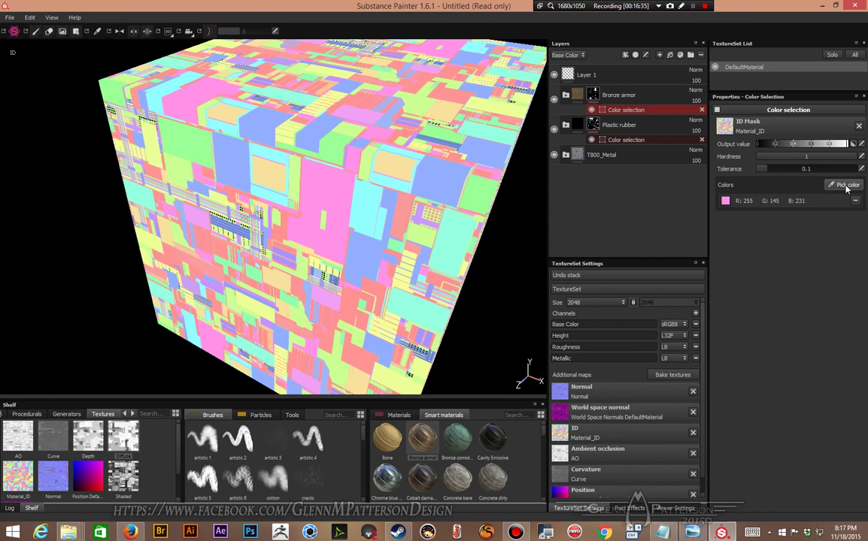
{"action": "left_click", "coordinate": [364, 200]}
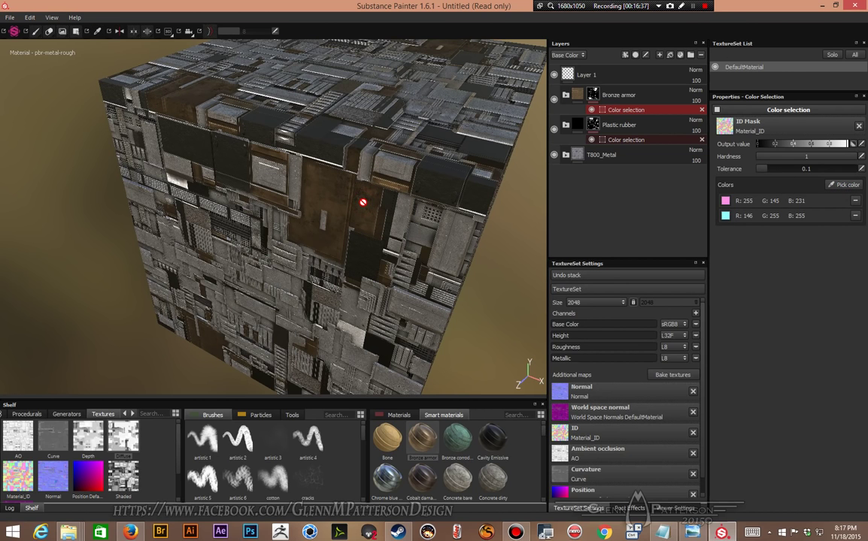
- Extend the Bronze armor mask's color selection with the light yellow and salmon red ID colors
{"action": "left_click", "coordinate": [845, 186]}
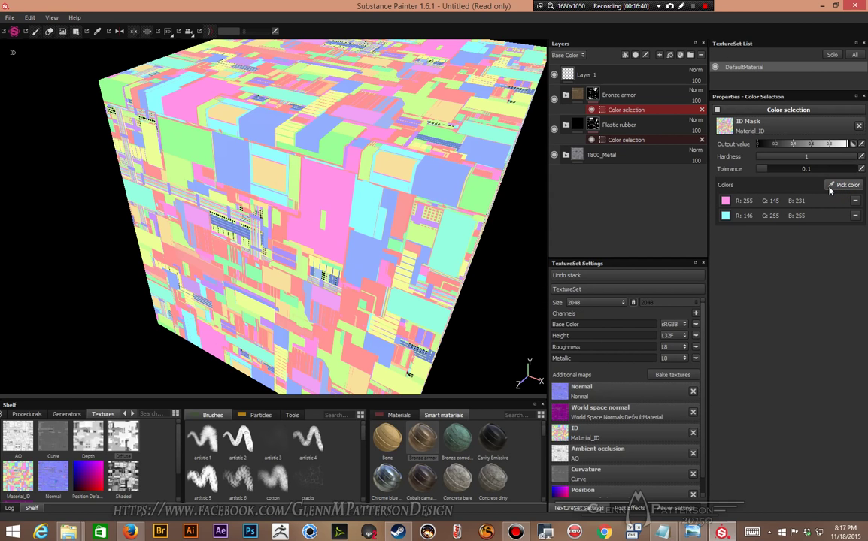
{"action": "left_click", "coordinate": [385, 376]}
{"action": "left_click_drag", "start_coordinate": [398, 317], "coordinate": [407, 256], "text": "alt"}
{"action": "right_click_drag", "start_coordinate": [407, 257], "coordinate": [300, 252], "text": "shift"}
{"action": "left_click_drag", "start_coordinate": [300, 253], "coordinate": [394, 288], "text": "alt+shift"}
{"action": "left_click_drag", "start_coordinate": [268, 314], "coordinate": [337, 308], "text": "alt"}
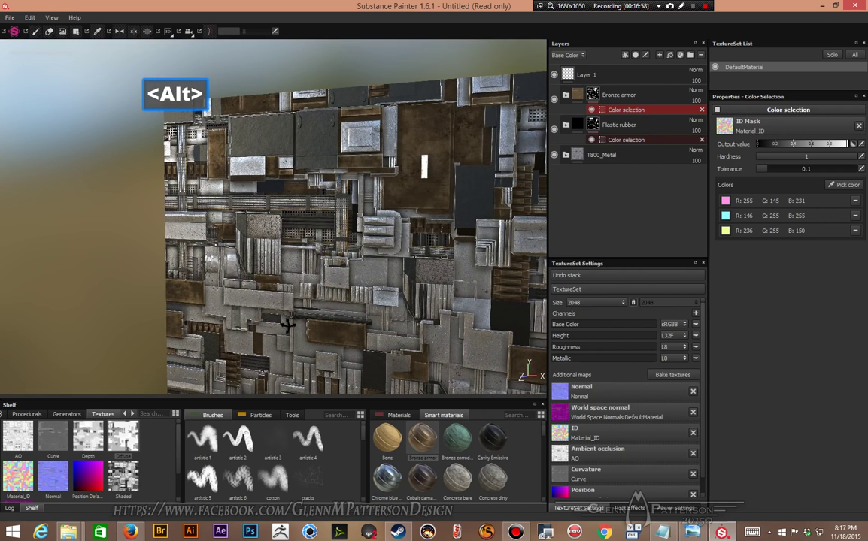
{"action": "left_click", "coordinate": [849, 187]}
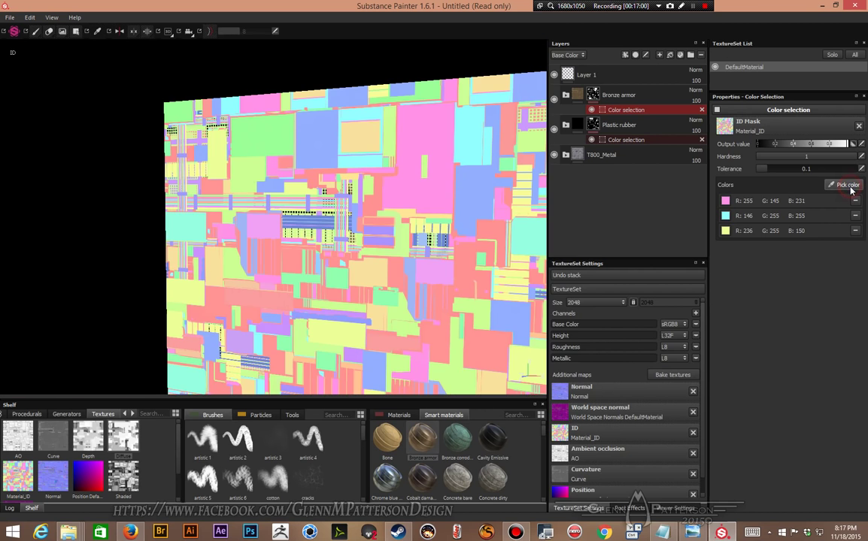
{"action": "left_click", "coordinate": [436, 335]}
- Select the color selection of the Plastic rubber mask for editing
{"action": "left_click_drag", "start_coordinate": [436, 277], "coordinate": [459, 291], "text": "alt"}
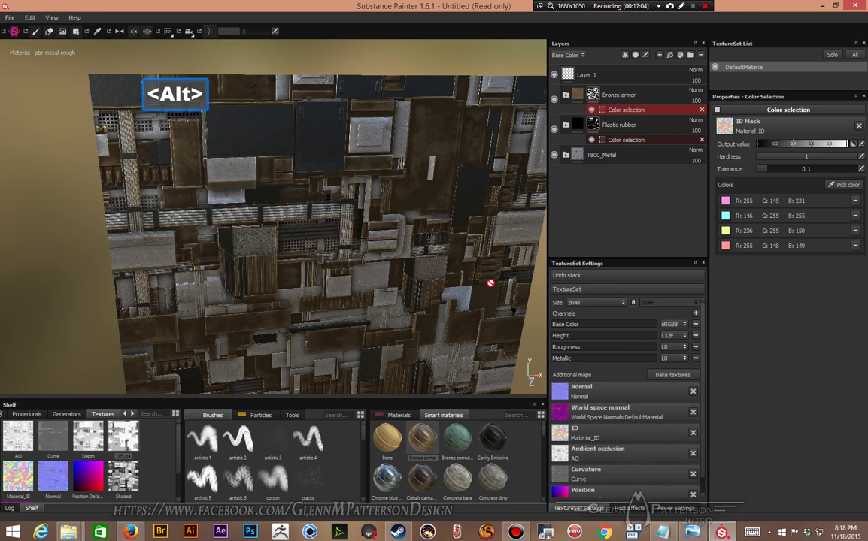
{"action": "left_click", "coordinate": [660, 139]}
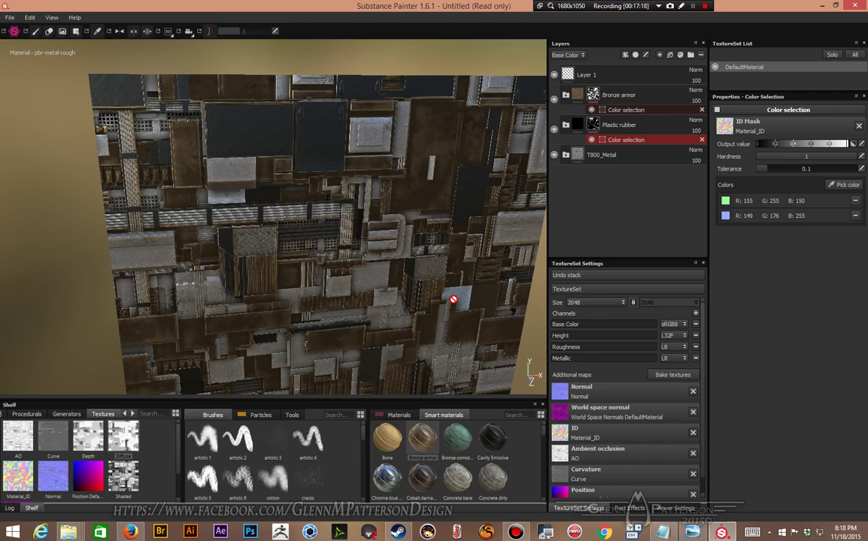
{"action": "left_click_drag", "start_coordinate": [426, 280], "coordinate": [344, 273], "text": "alt"}
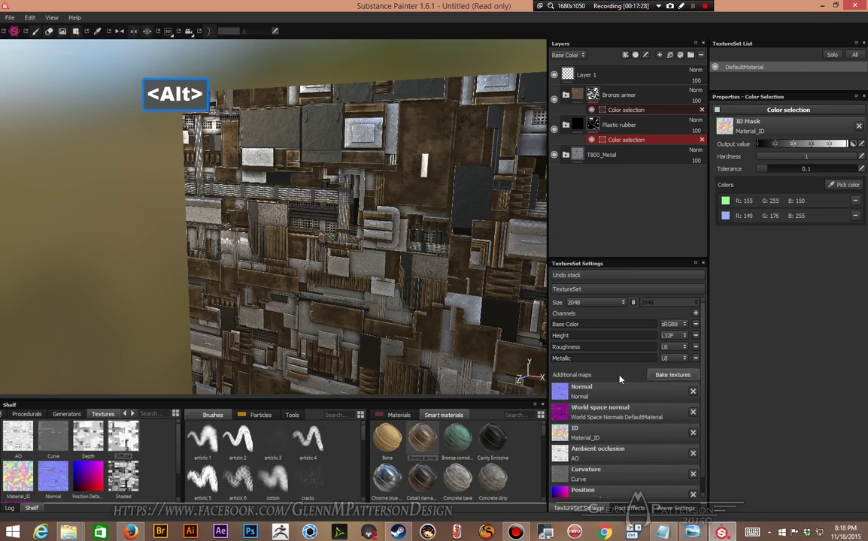
{"action": "mouse_move", "coordinate": [370, 304]}
{"action": "left_mouse_down", "text": "alt"}
{"action": "mouse_move", "coordinate": [391, 270]}
{"action": "mouse_move", "coordinate": [422, 252]}
{"action": "mouse_move", "coordinate": [406, 246]}
{"action": "mouse_move", "coordinate": [415, 306]}
{"action": "mouse_move", "coordinate": [455, 251]}
{"action": "mouse_move", "coordinate": [447, 250]}
{"action": "mouse_move", "coordinate": [490, 276]}
{"action": "mouse_move", "coordinate": [504, 304]}
{"action": "mouse_move", "coordinate": [556, 313]}
{"action": "mouse_move", "coordinate": [339, 295]}
{"action": "mouse_move", "coordinate": [368, 304]}
{"action": "left_mouse_up", "text": "alt"}
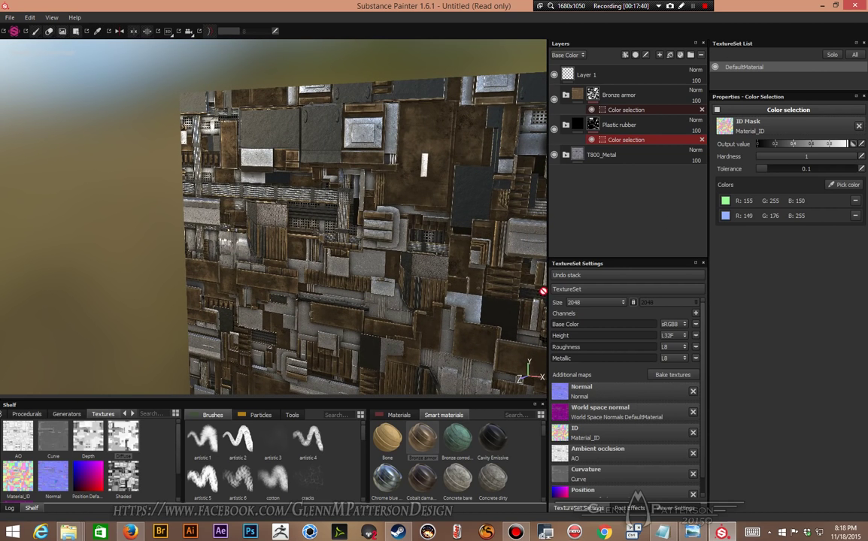
- Try adding the salmon red ID color to the Plastic rubber mask, and remove it from the color list
{"action": "left_click", "coordinate": [846, 186]}
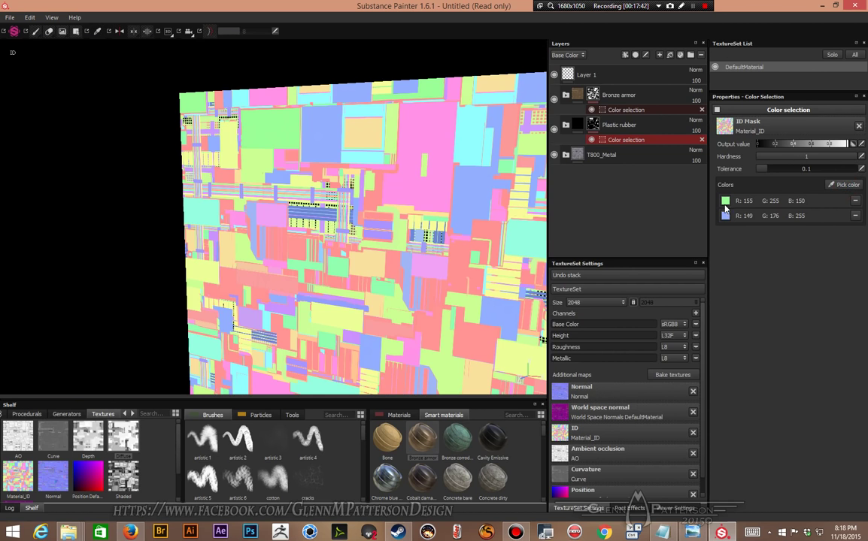
{"action": "left_click", "coordinate": [459, 260]}
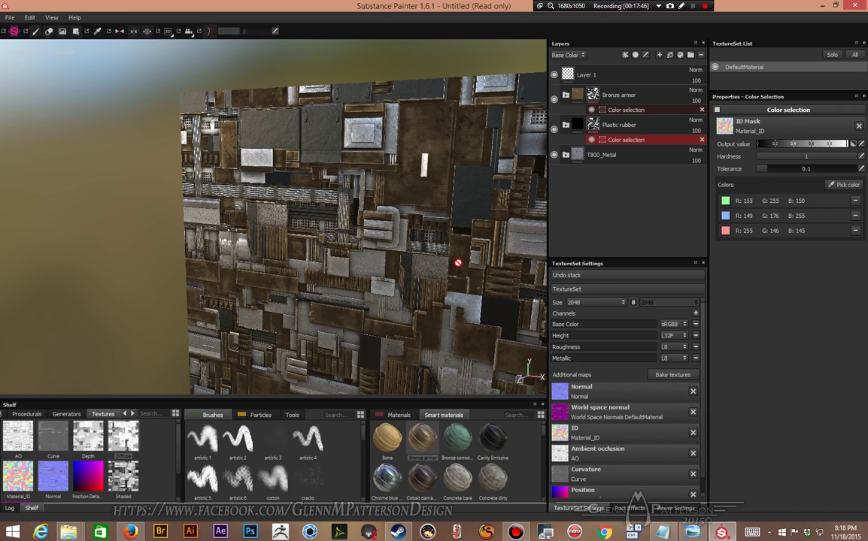
{"action": "left_click", "coordinate": [857, 232]}
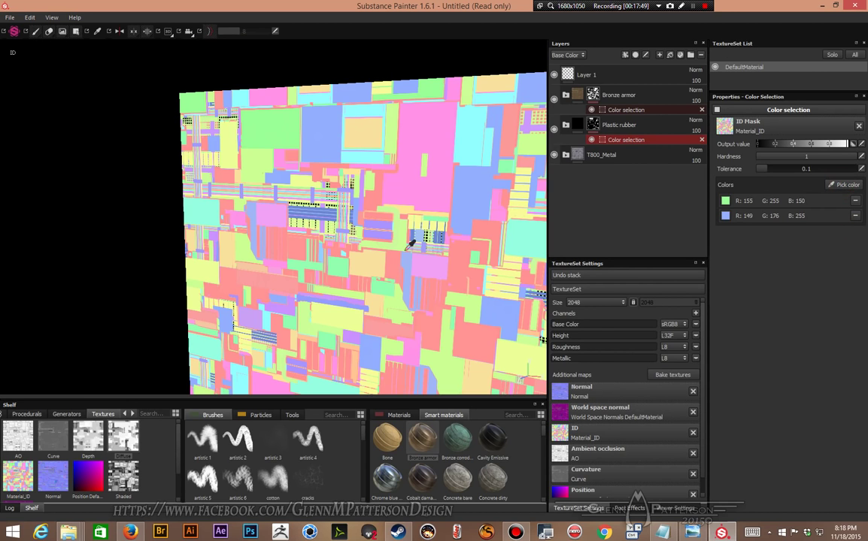
- Add the light orange ID color to the Plastic rubber mask and examine the material detail around the cube
{"action": "left_click", "coordinate": [366, 263]}
{"action": "left_click_drag", "start_coordinate": [384, 234], "coordinate": [434, 228], "text": "alt"}
{"action": "right_click_drag", "start_coordinate": [339, 212], "coordinate": [337, 228], "text": "alt"}
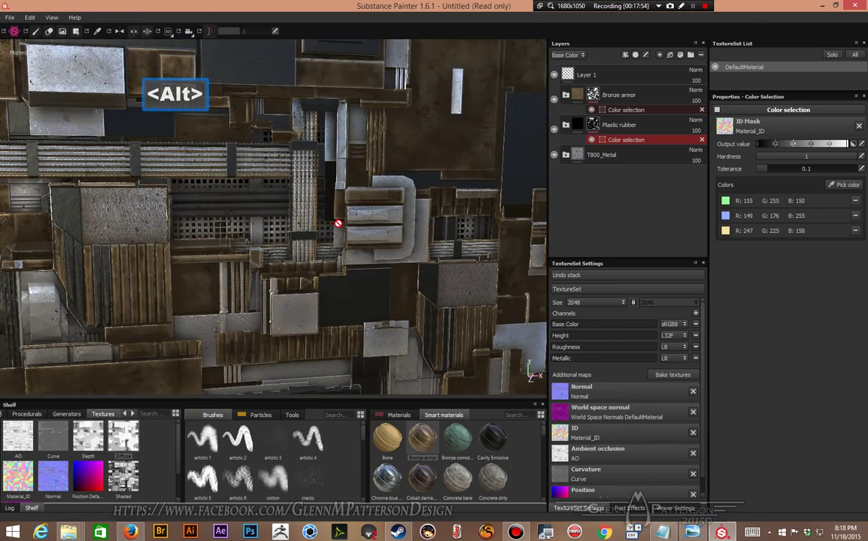
{"action": "scroll", "coordinate": [337, 227], "scroll_direction": "up", "scroll_amount": 1}
{"action": "left_click_drag", "start_coordinate": [441, 279], "coordinate": [445, 294], "text": "alt"}
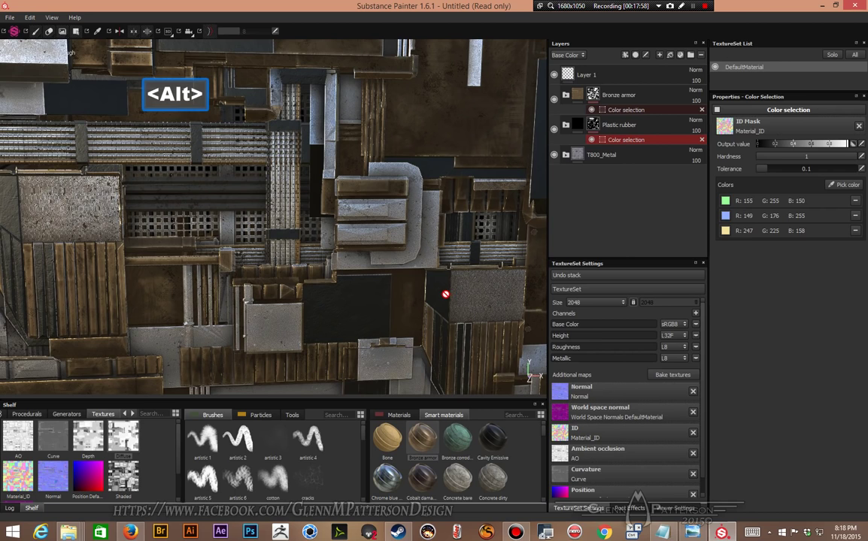
{"action": "right_click_drag", "start_coordinate": [428, 307], "coordinate": [399, 290], "text": "alt"}
{"action": "left_click_drag", "start_coordinate": [399, 290], "coordinate": [440, 258], "text": "alt"}
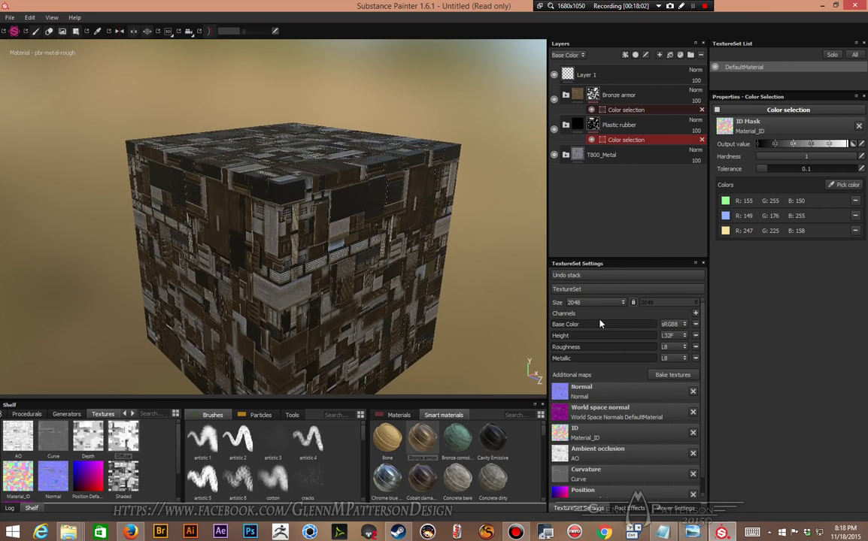
- Add Emissive and Opacity channels to the texture set
{"action": "left_click", "coordinate": [695, 313]}
{"action": "left_click", "coordinate": [713, 363]}
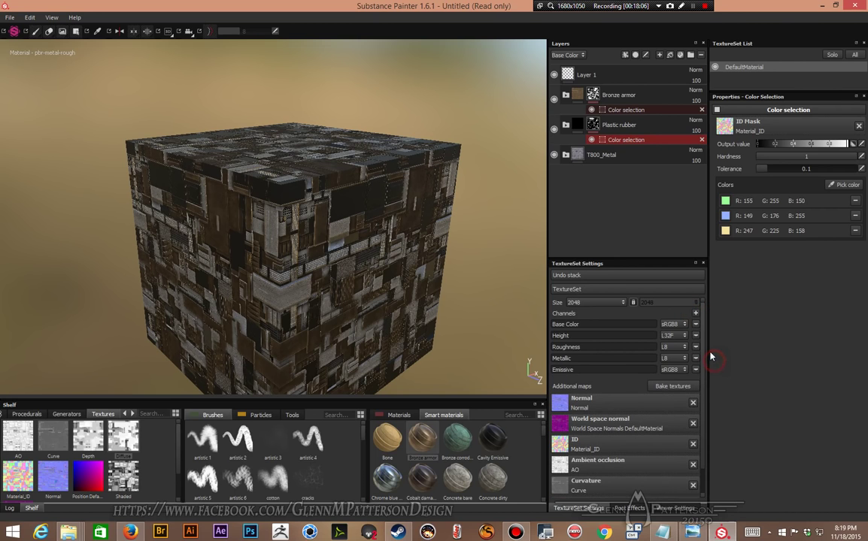
{"action": "left_click", "coordinate": [695, 316]}
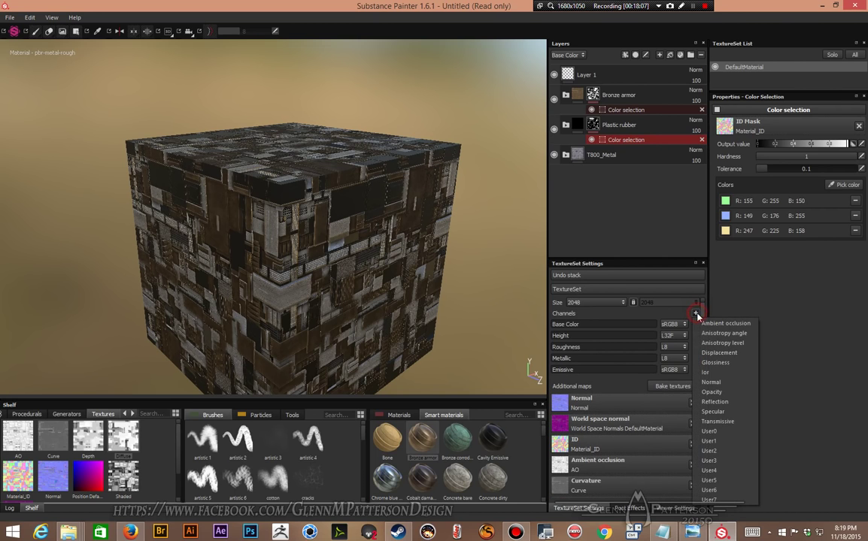
{"action": "left_click", "coordinate": [715, 395]}
- Move Layer 1 to the bottom of the layer stack and add a fill effect to it
{"action": "scroll", "coordinate": [333, 236], "scroll_direction": "up", "scroll_amount": 10}
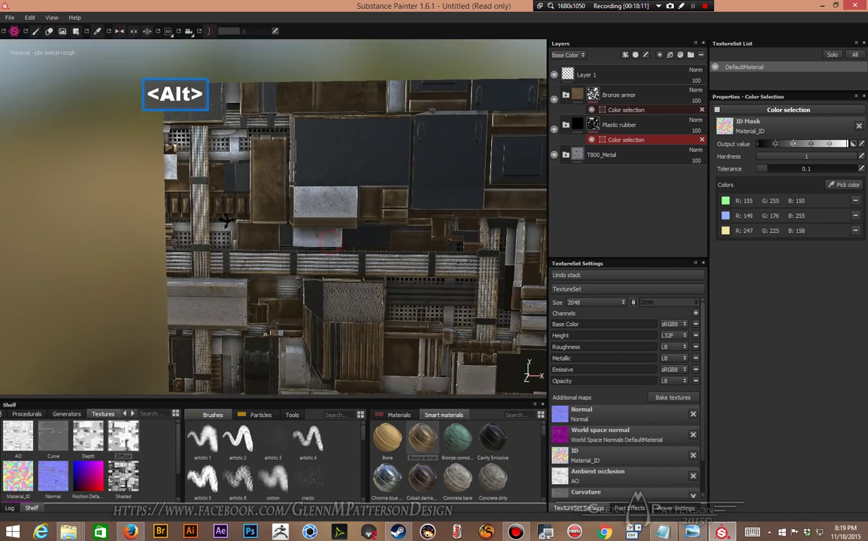
{"action": "left_click_drag", "start_coordinate": [226, 220], "coordinate": [310, 239], "text": "alt"}
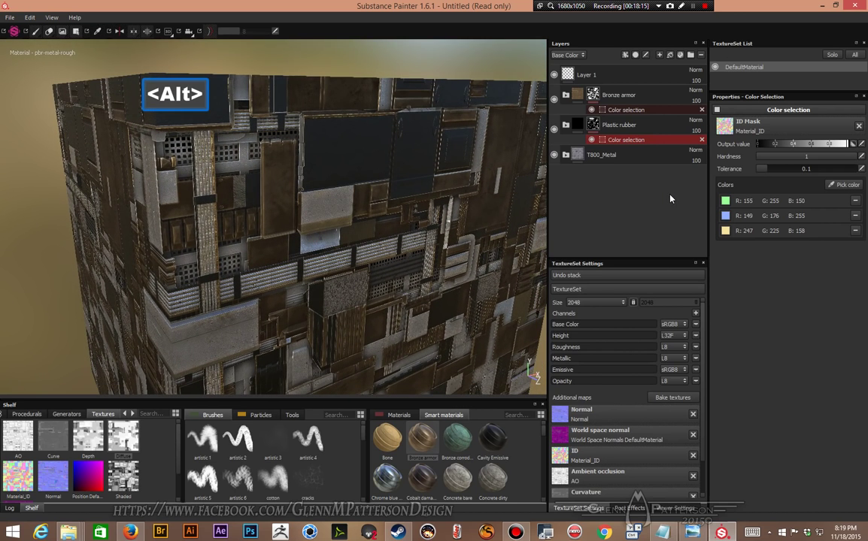
{"action": "mouse_move", "coordinate": [631, 76]}
{"action": "left_mouse_down"}
{"action": "mouse_move", "coordinate": [634, 180]}
{"action": "mouse_move", "coordinate": [635, 169]}
{"action": "left_mouse_up"}
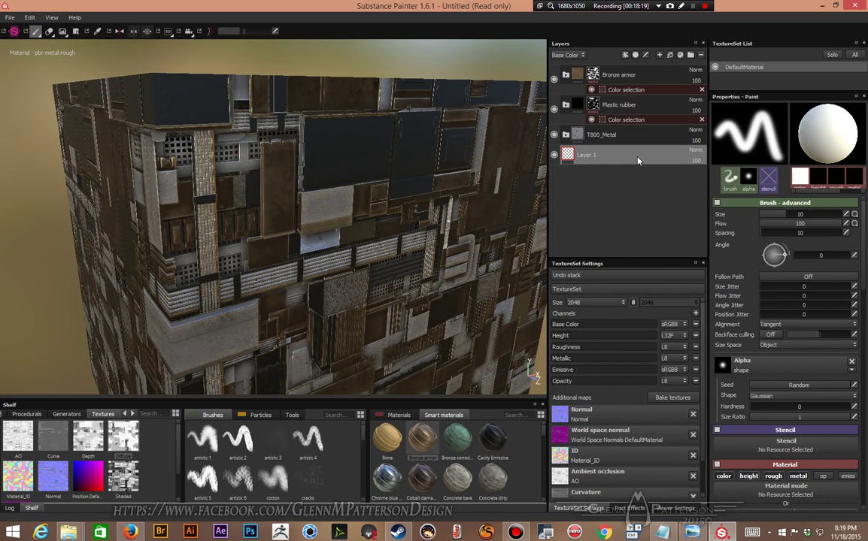
{"action": "right_click", "coordinate": [638, 160]}
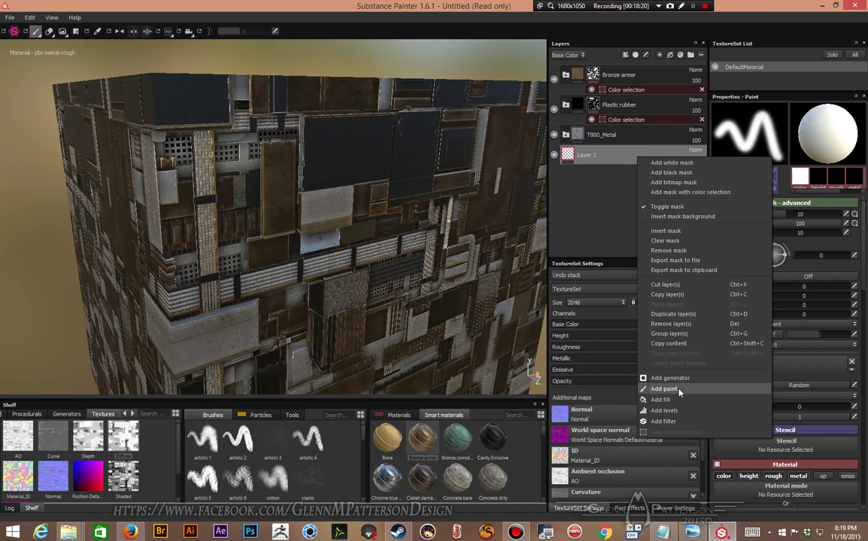
{"action": "left_click", "coordinate": [661, 399]}
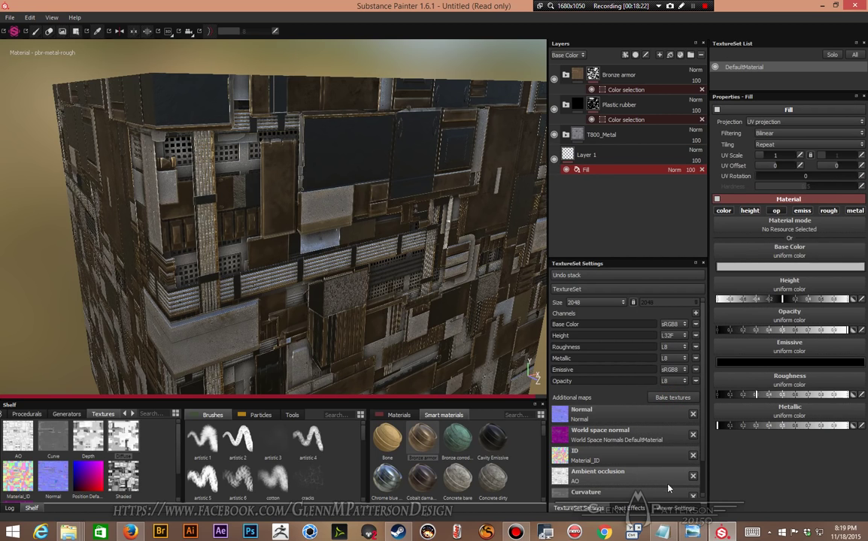
- Restrict Layer 1's fill to the opacity channel by disabling height, color, emissive, roughness and metallic
{"action": "left_click", "coordinate": [752, 210]}
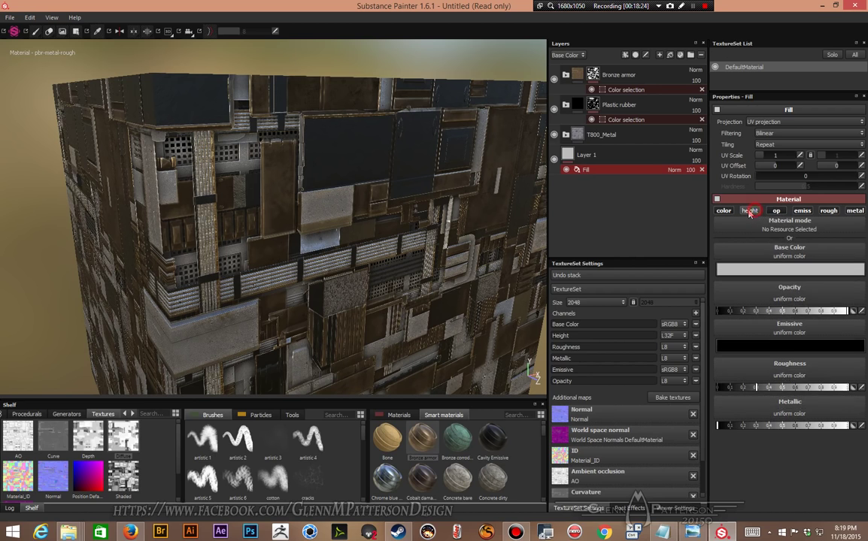
{"action": "left_click", "coordinate": [723, 210]}
{"action": "left_click", "coordinate": [803, 211]}
{"action": "left_click", "coordinate": [828, 211]}
{"action": "left_click", "coordinate": [855, 211]}
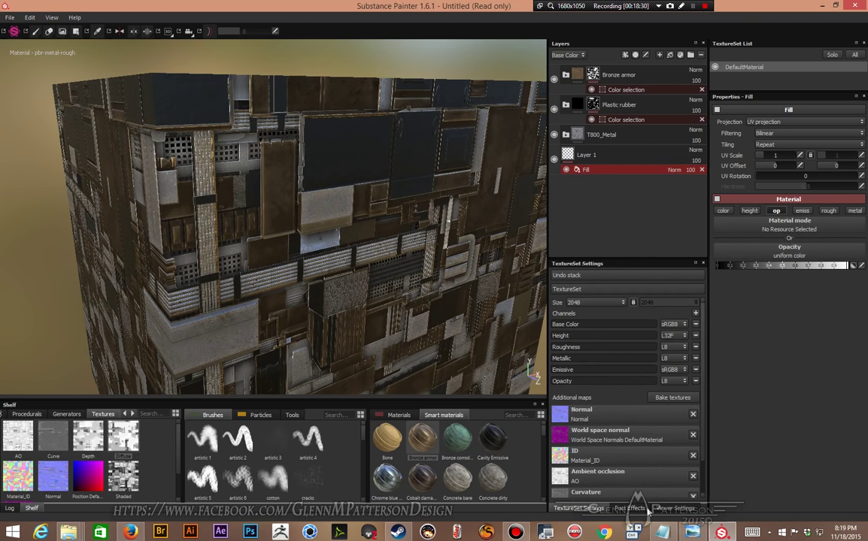
- Switch the viewer shader to pbr-metal-rough-with-alpha-blending
{"action": "left_click", "coordinate": [673, 509]}
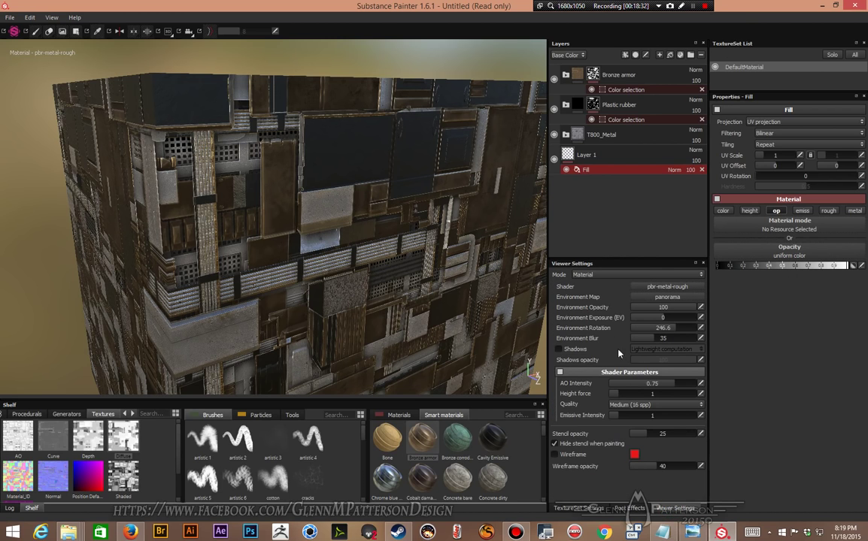
{"action": "left_click", "coordinate": [674, 288]}
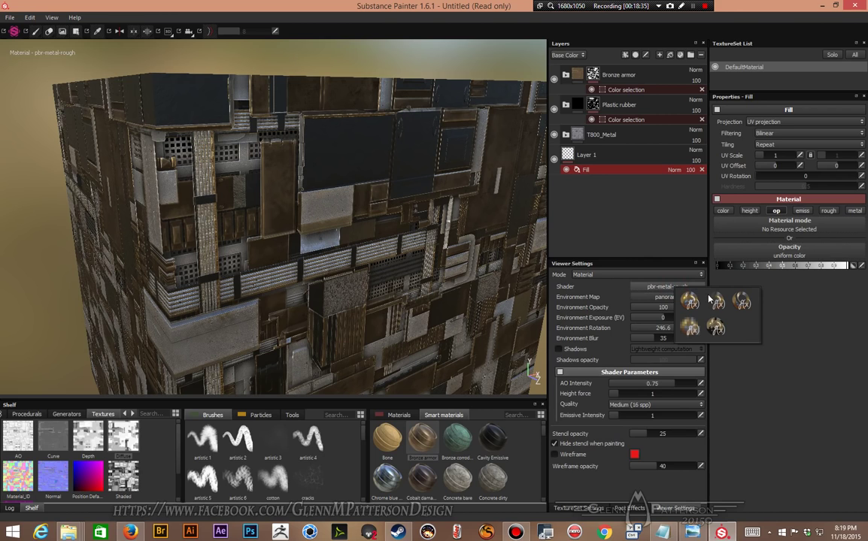
{"action": "mouse_move", "coordinate": [718, 305]}
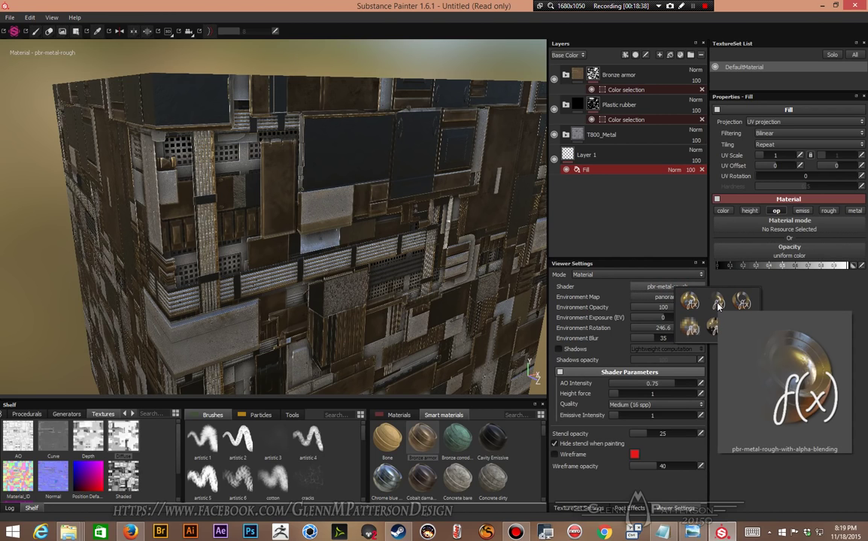
{"action": "left_click", "coordinate": [718, 304]}
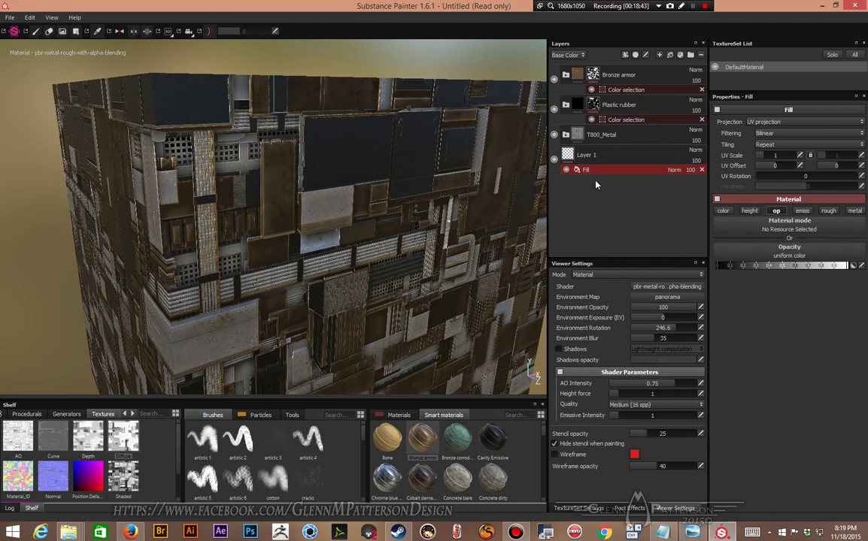
- Duplicate Layer 1 with its fill and move the copy to the top of the layer stack
{"action": "left_click", "coordinate": [615, 158]}
{"action": "right_click", "coordinate": [615, 161]}
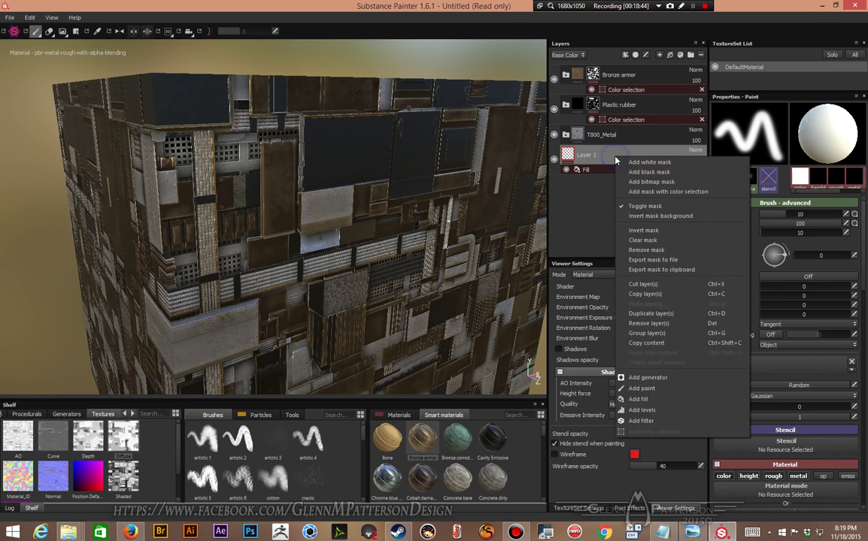
{"action": "left_click", "coordinate": [583, 264]}
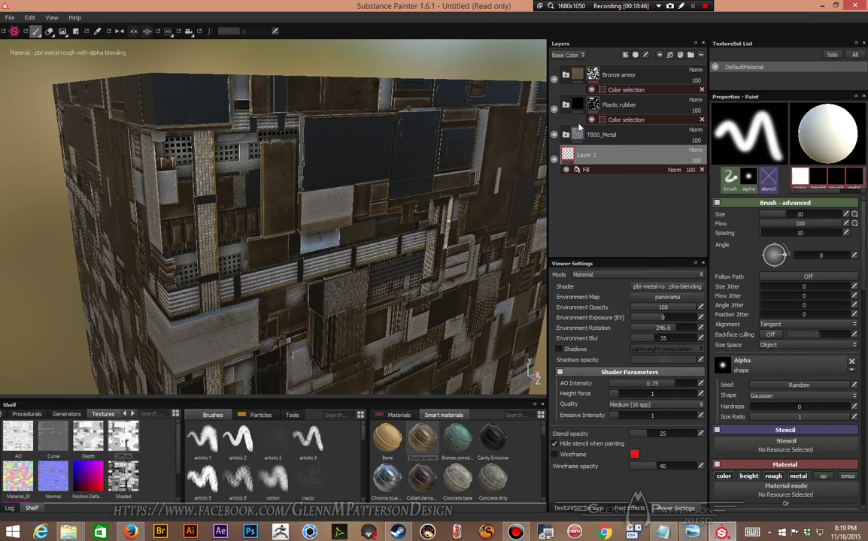
{"action": "right_click", "coordinate": [628, 159]}
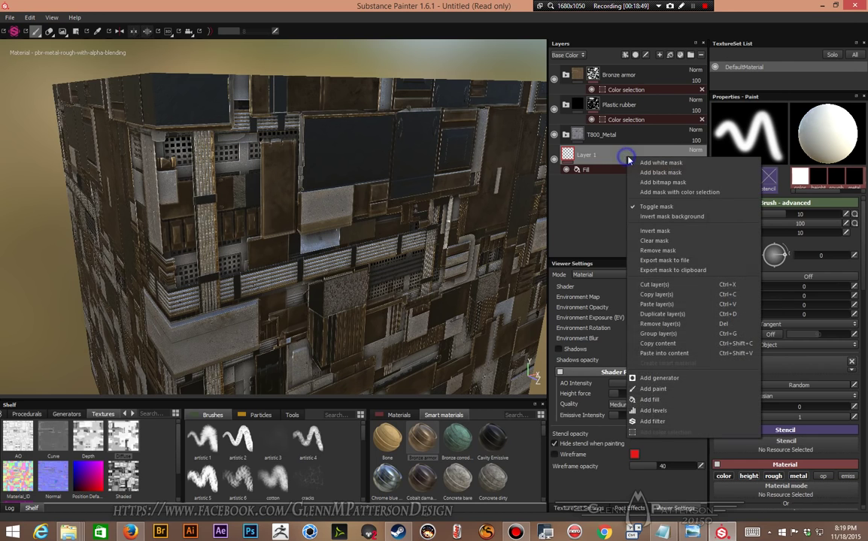
{"action": "left_click", "coordinate": [662, 314]}
{"action": "left_click_drag", "start_coordinate": [630, 161], "coordinate": [626, 70]}
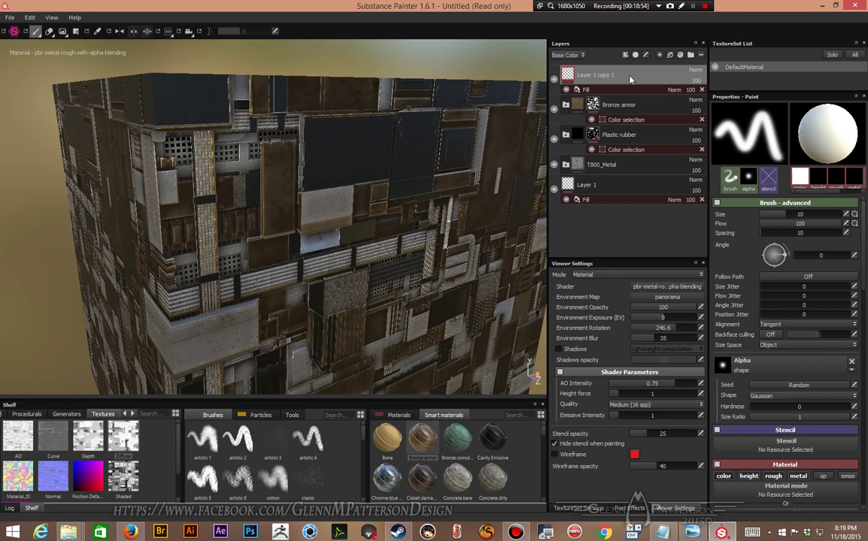
- Set the opacity of the copied layer's fill to 0 and add a mask with color selection to that layer
{"action": "left_click", "coordinate": [583, 89]}
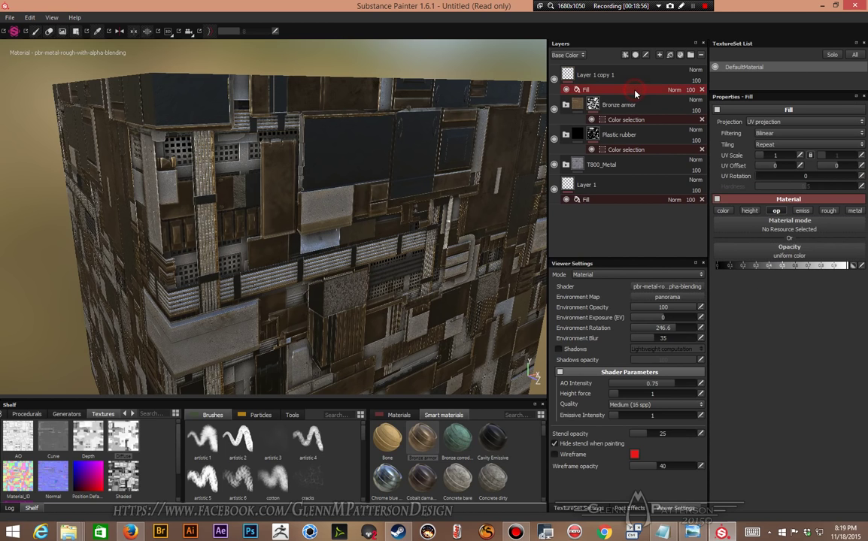
{"action": "left_click_drag", "start_coordinate": [727, 268], "coordinate": [702, 276]}
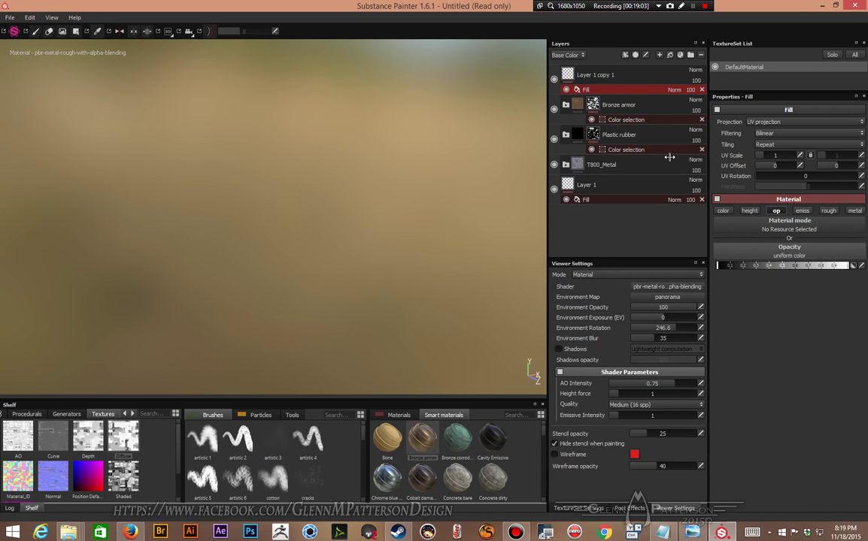
{"action": "right_click", "coordinate": [628, 90]}
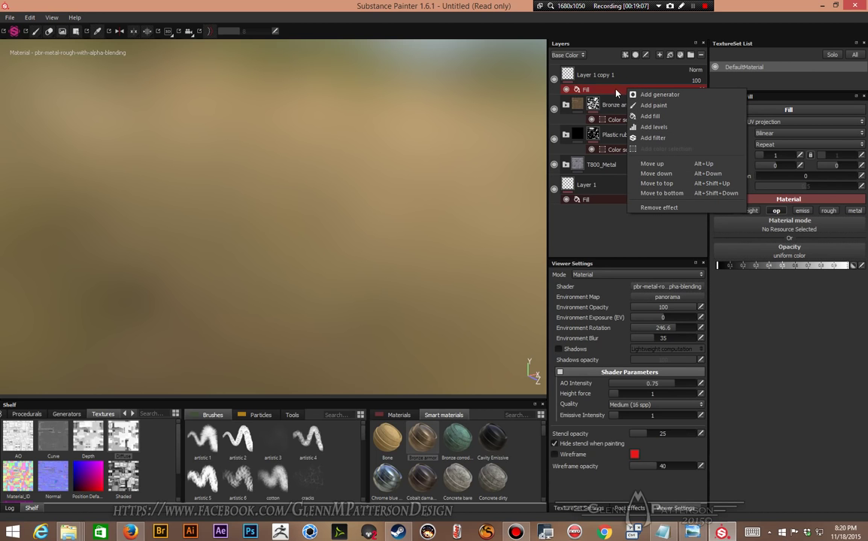
{"action": "left_click", "coordinate": [636, 75]}
{"action": "right_click", "coordinate": [636, 76]}
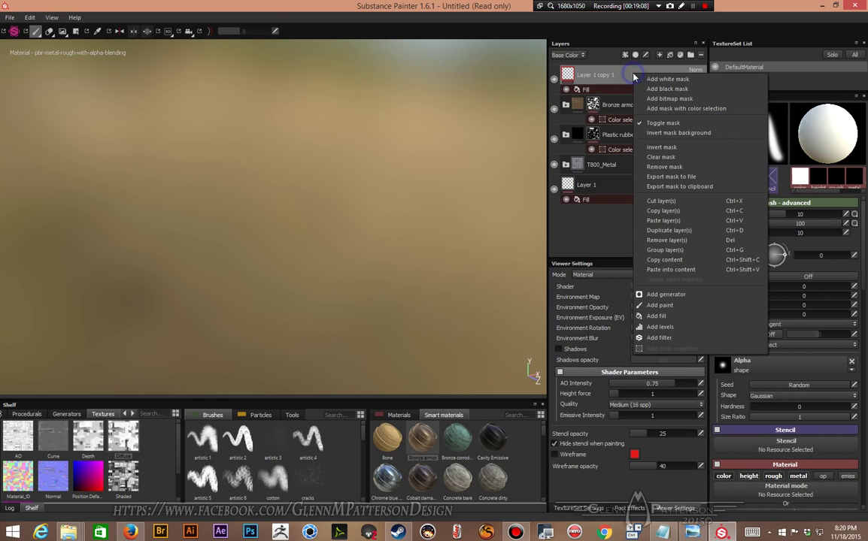
{"action": "left_click", "coordinate": [660, 111]}
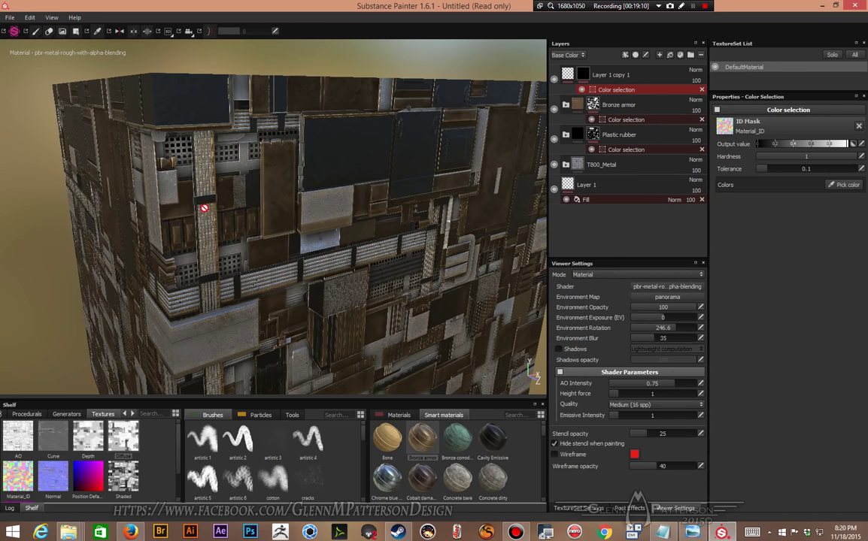
- Pick the black ID color inside the grate holes for the mask of Layer 1 copy 1 and examine the cutouts around the cube
{"action": "scroll", "coordinate": [203, 206], "scroll_direction": "up", "scroll_amount": 5}
{"action": "left_click_drag", "start_coordinate": [185, 221], "coordinate": [227, 214], "text": "alt"}
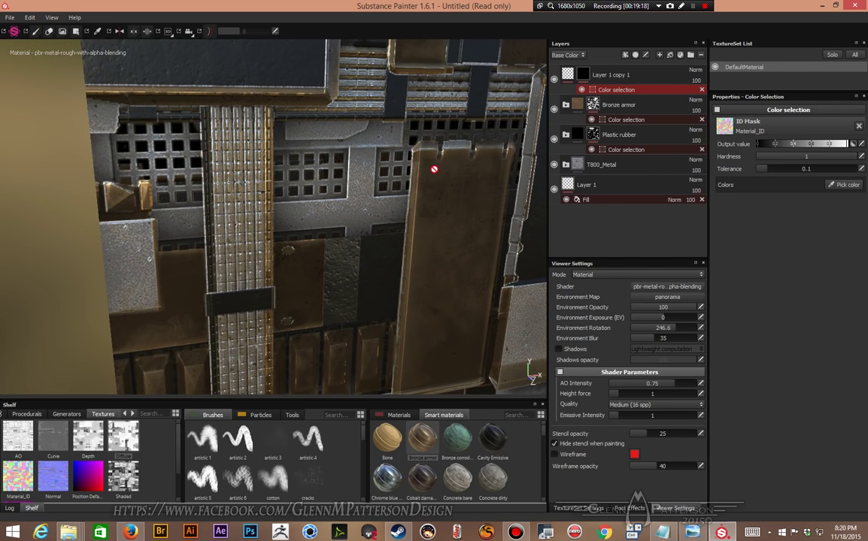
{"action": "left_click", "coordinate": [845, 185]}
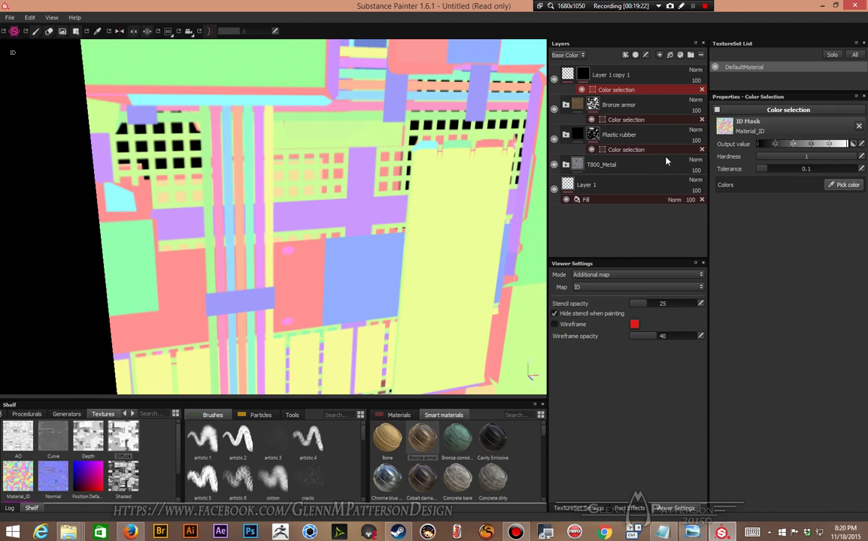
{"action": "left_click", "coordinate": [177, 142]}
{"action": "left_click_drag", "start_coordinate": [302, 220], "coordinate": [283, 168], "text": "alt"}
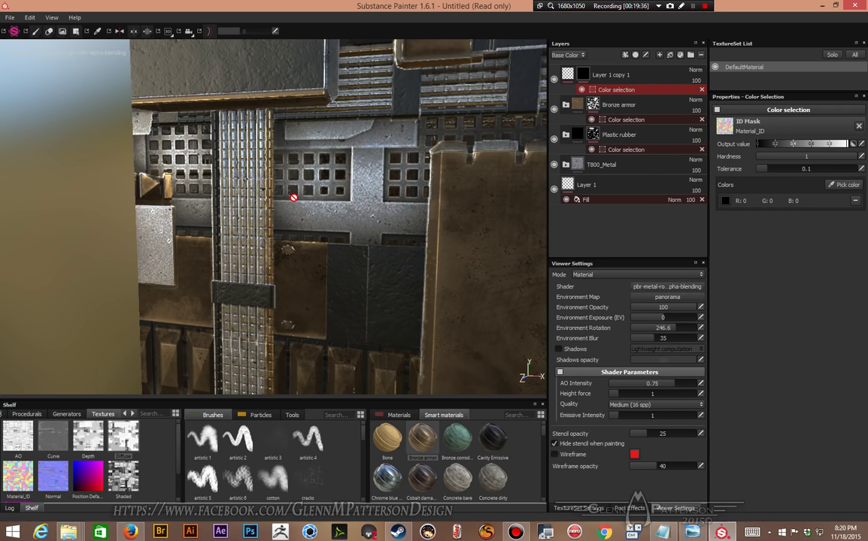
{"action": "left_click_drag", "start_coordinate": [294, 198], "coordinate": [402, 217], "text": "alt"}
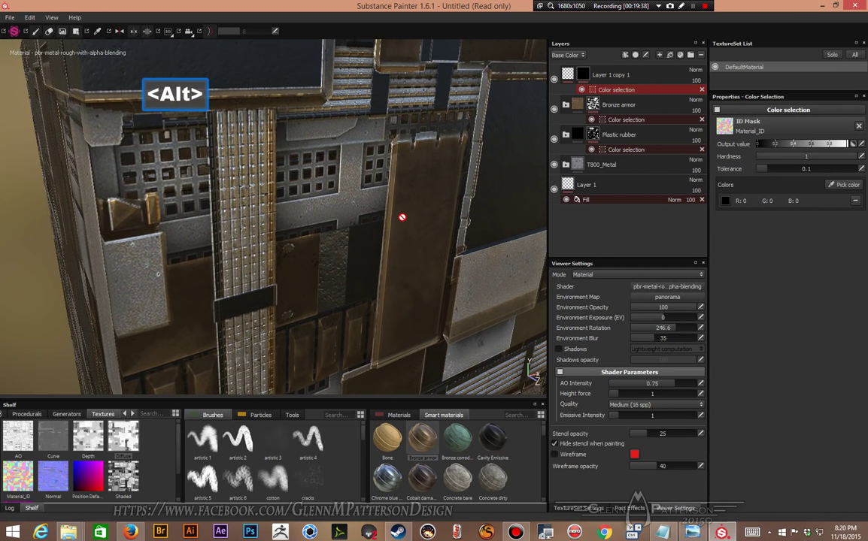
{"action": "scroll", "coordinate": [354, 236], "scroll_direction": "down", "scroll_amount": 3}
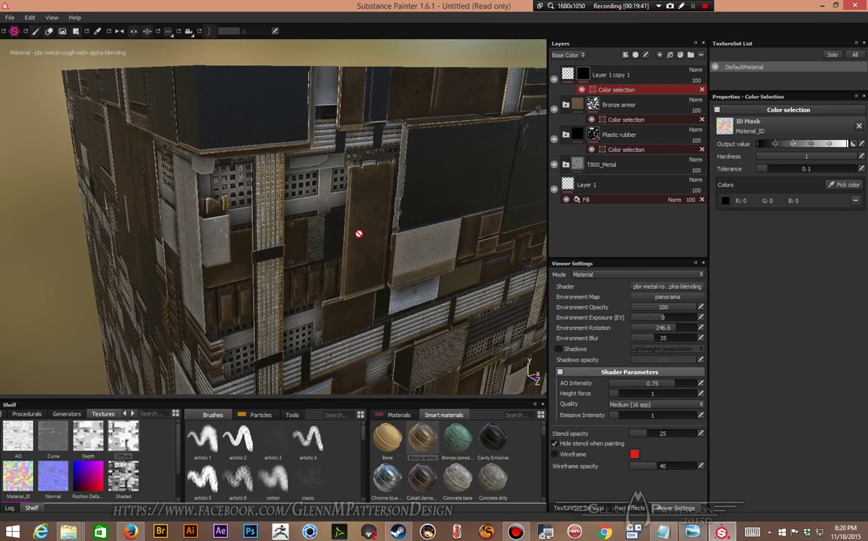
{"action": "left_click_drag", "start_coordinate": [375, 247], "coordinate": [396, 253], "text": "alt"}
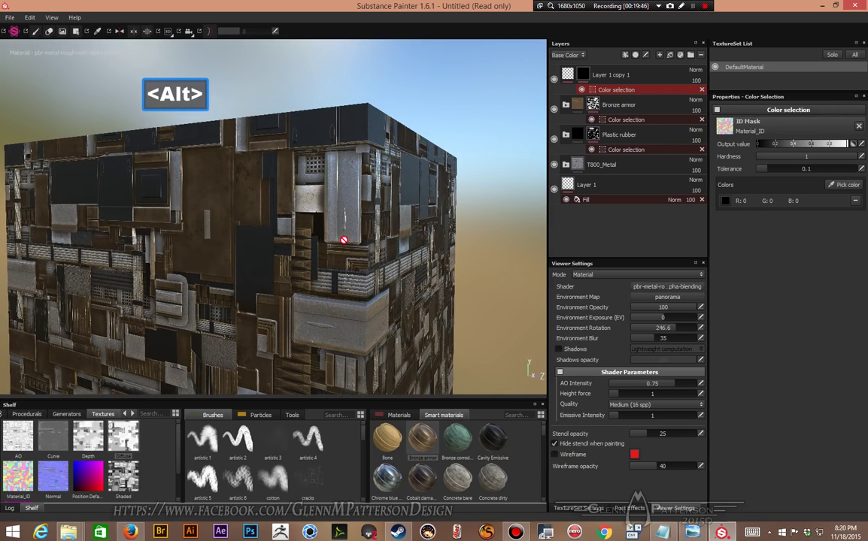
{"action": "left_click_drag", "start_coordinate": [207, 273], "coordinate": [252, 303], "text": "alt"}
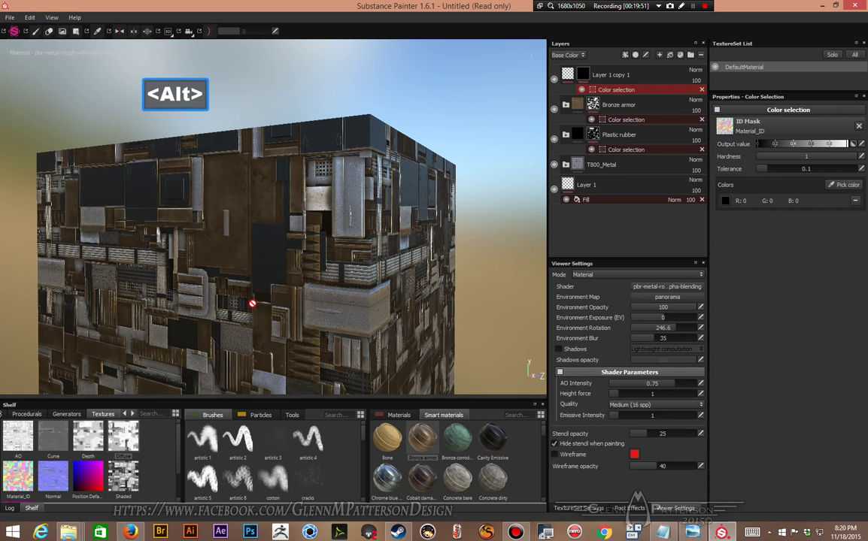
- Create a new layer above Layer 1 copy 1 and add a fill effect to it
{"action": "left_click", "coordinate": [653, 77]}
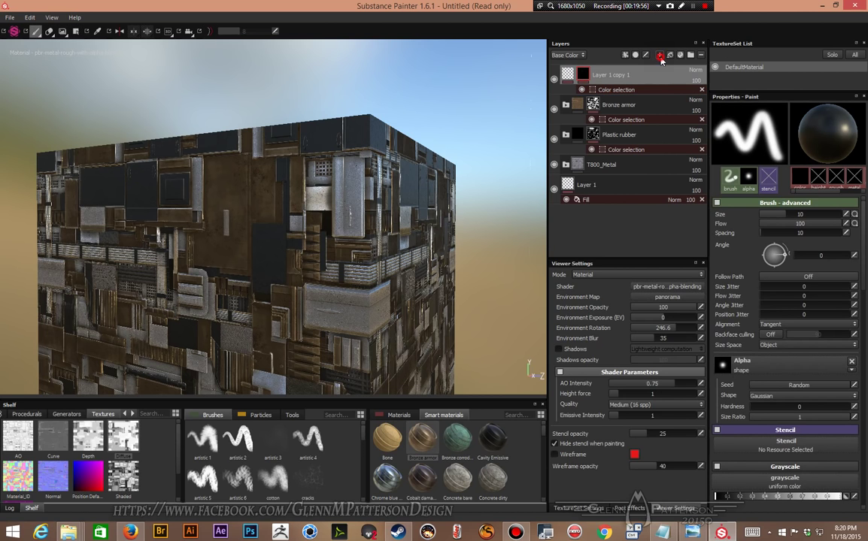
{"action": "left_click", "coordinate": [659, 55]}
{"action": "right_click", "coordinate": [639, 78]}
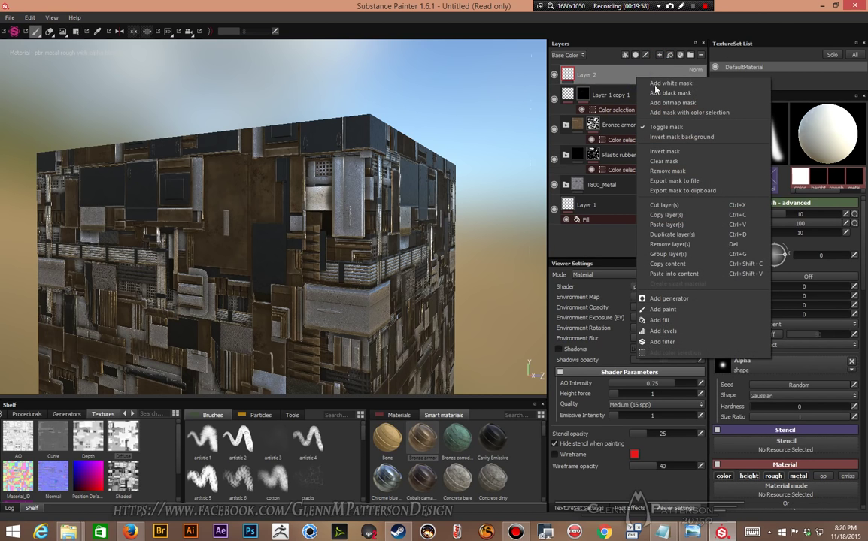
{"action": "left_click", "coordinate": [659, 320]}
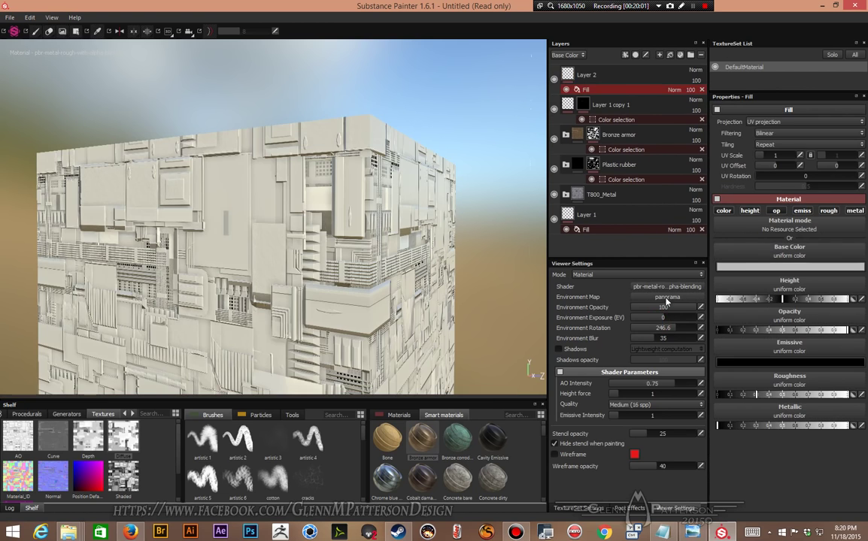
- Restrict the new layer's fill to the emissive channel by disabling opacity, height, color, roughness and metallic
{"action": "left_click", "coordinate": [776, 210]}
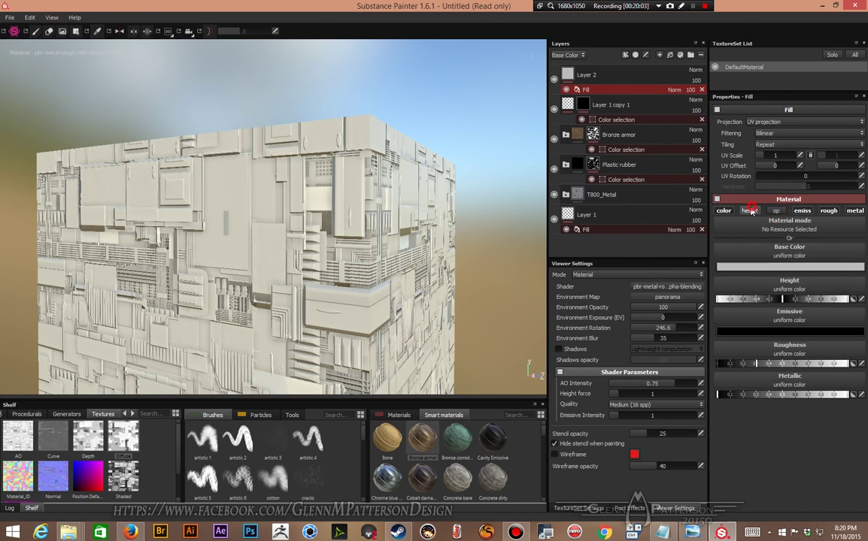
{"action": "left_click", "coordinate": [750, 210]}
{"action": "left_click", "coordinate": [723, 211]}
{"action": "left_click", "coordinate": [828, 211]}
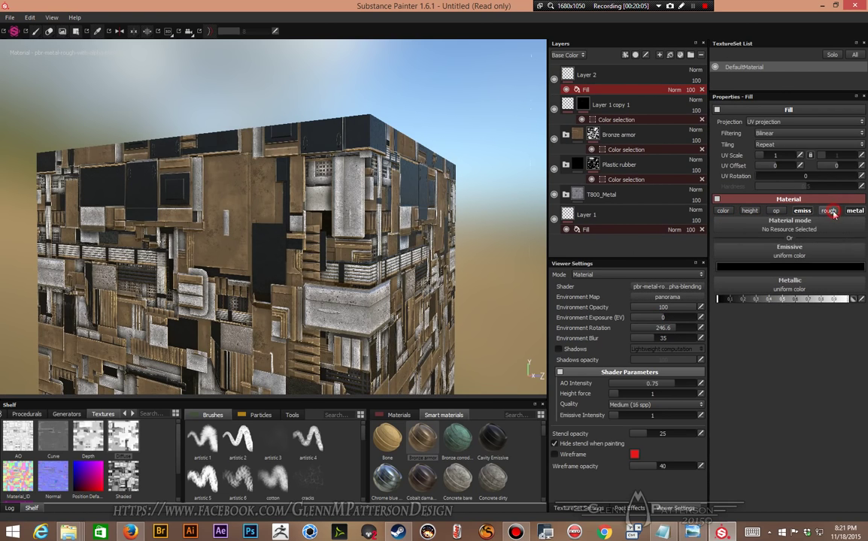
{"action": "left_click", "coordinate": [857, 211]}
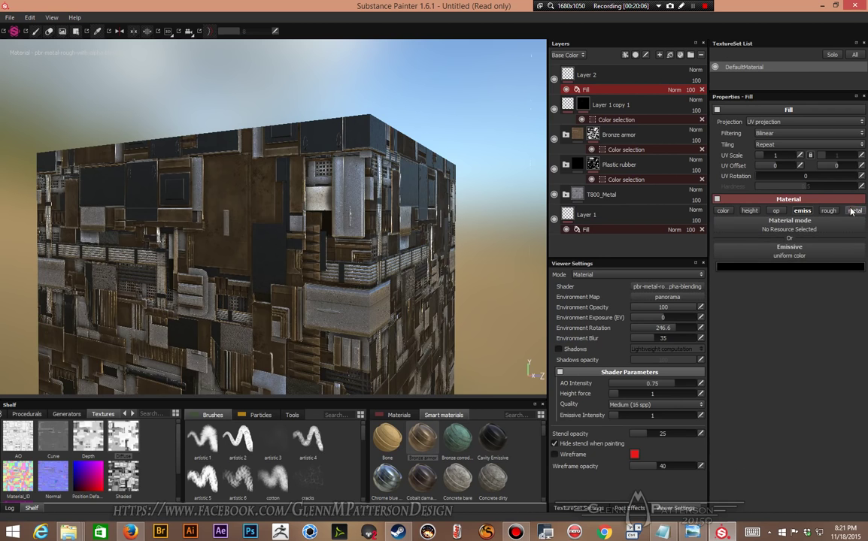
- Set the fill's emissive color to bright cyan with R 0.000, G 0.979 and B 1.000
{"action": "left_click", "coordinate": [791, 266]}
{"action": "mouse_move", "coordinate": [784, 284]}
{"action": "left_mouse_down"}
{"action": "mouse_move", "coordinate": [783, 248]}
{"action": "mouse_move", "coordinate": [788, 265]}
{"action": "mouse_move", "coordinate": [779, 269]}
{"action": "left_mouse_up"}
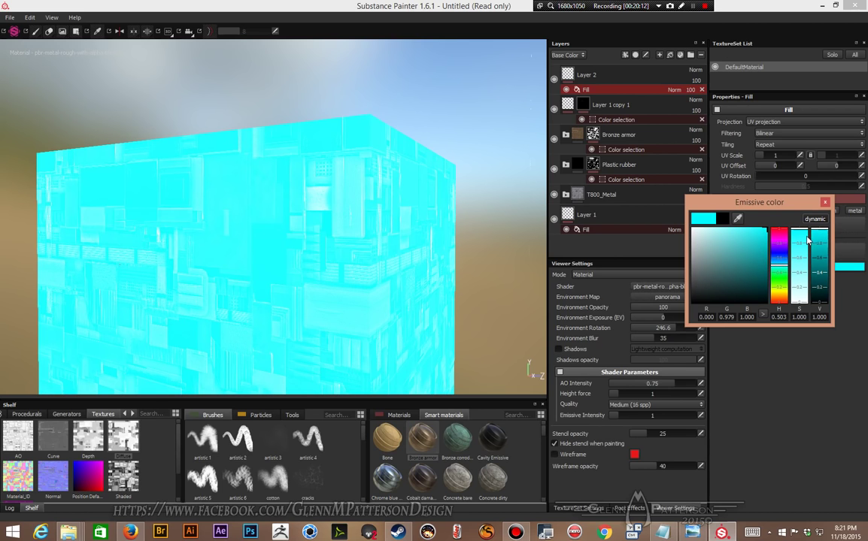
{"action": "left_click", "coordinate": [825, 204]}
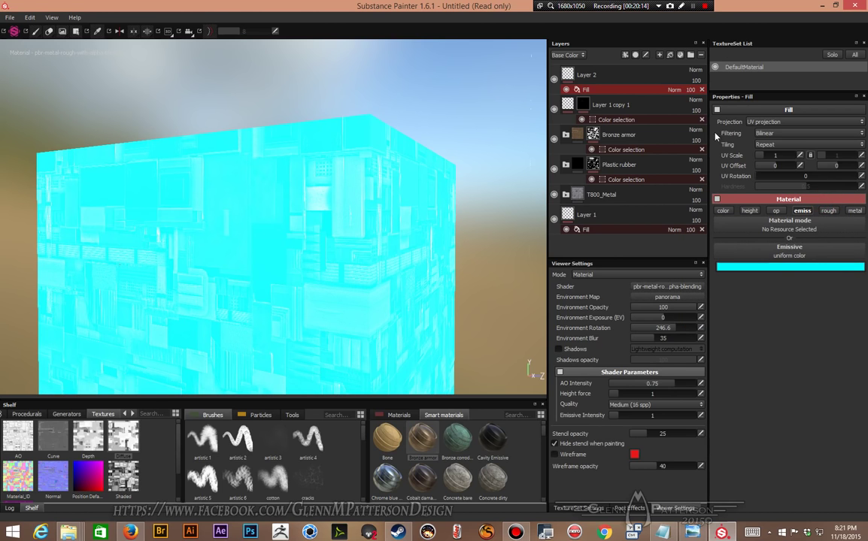
- Add a mask with color selection to Layer 2
{"action": "left_click", "coordinate": [623, 74]}
{"action": "right_click", "coordinate": [624, 74]}
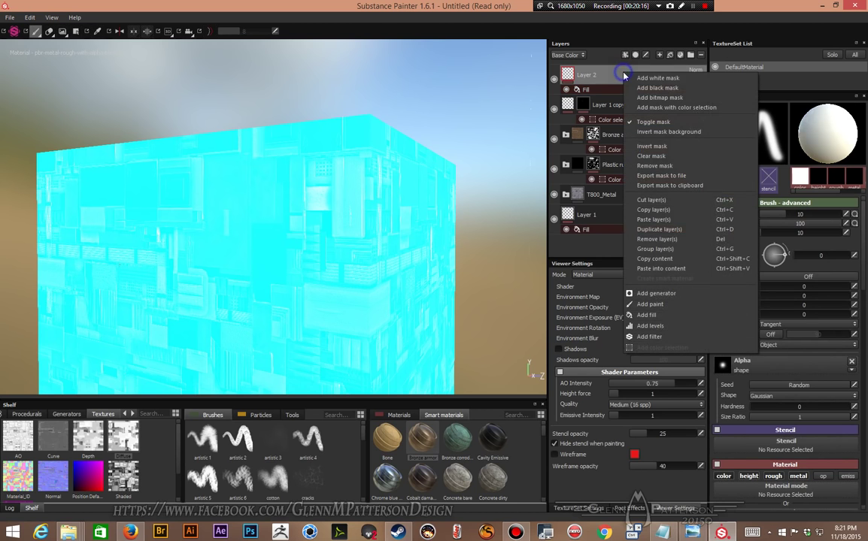
{"action": "left_click", "coordinate": [671, 107]}
{"action": "left_click_drag", "start_coordinate": [264, 274], "coordinate": [340, 273], "text": "alt"}
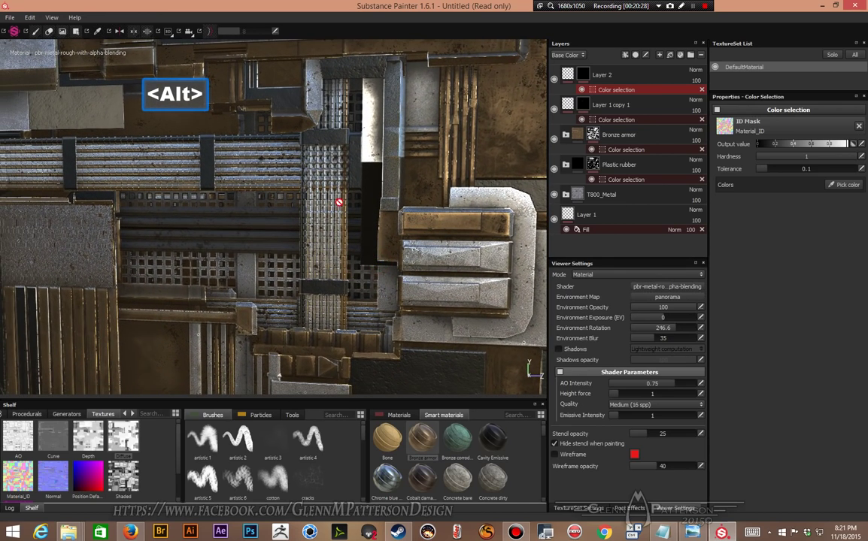
- Try the blue ID color of the recessed bars in Layer 2's mask, then remove it from the color selection
{"action": "left_click", "coordinate": [844, 188]}
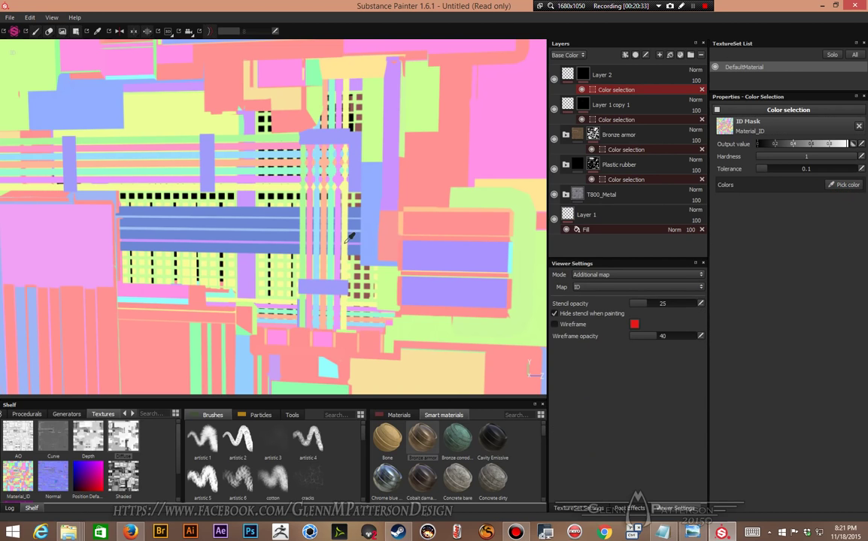
{"action": "left_click", "coordinate": [334, 245]}
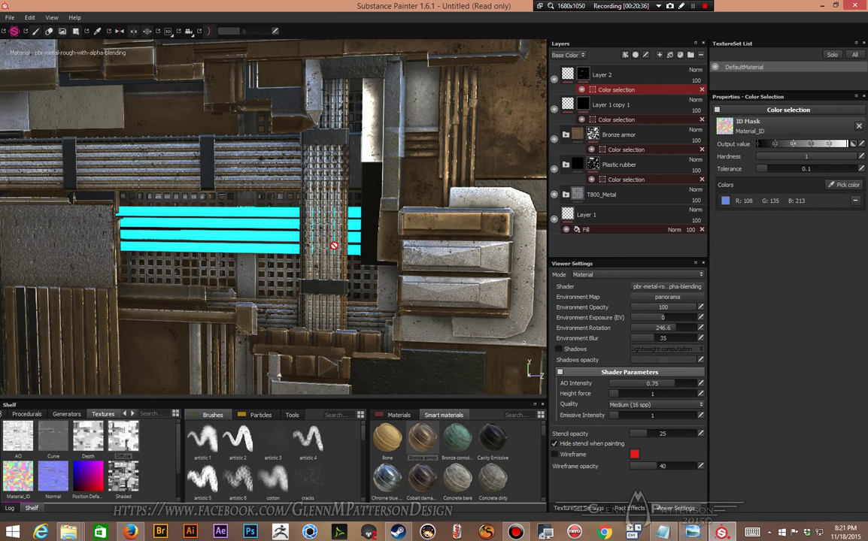
{"action": "left_click", "coordinate": [855, 201]}
- Pick the mint-green ID color (R 153, G 253, B 208) on the pipe strips for Layer 2's mask
{"action": "left_click", "coordinate": [845, 185]}
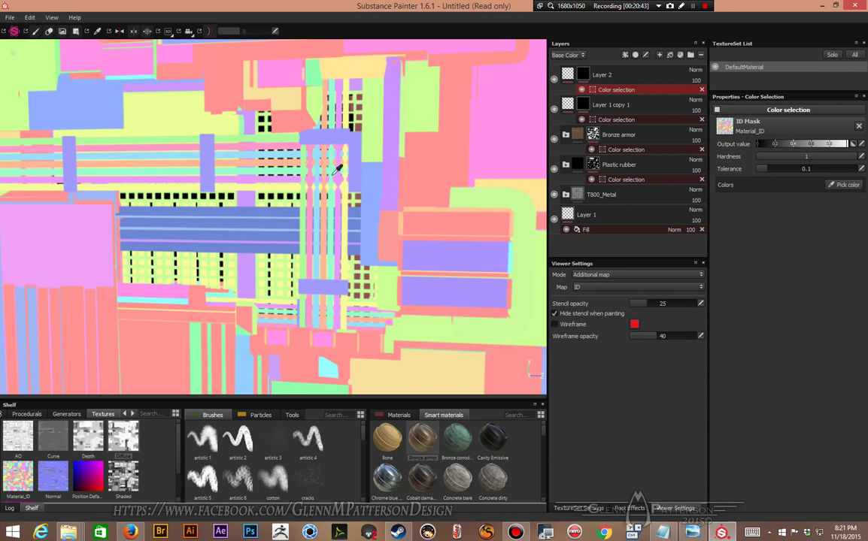
{"action": "left_click", "coordinate": [274, 171]}
{"action": "scroll", "coordinate": [358, 240], "scroll_direction": "down", "scroll_amount": 6}
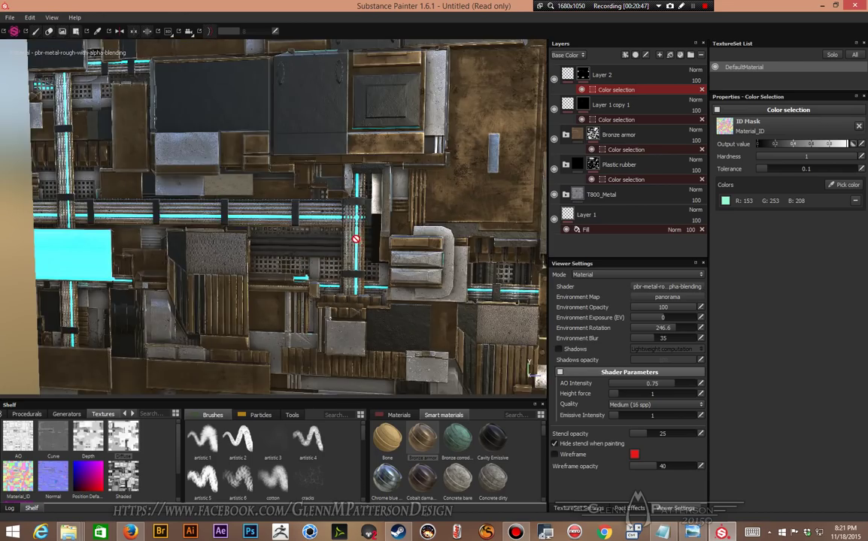
{"action": "left_click_drag", "start_coordinate": [282, 256], "coordinate": [262, 244], "text": "alt"}
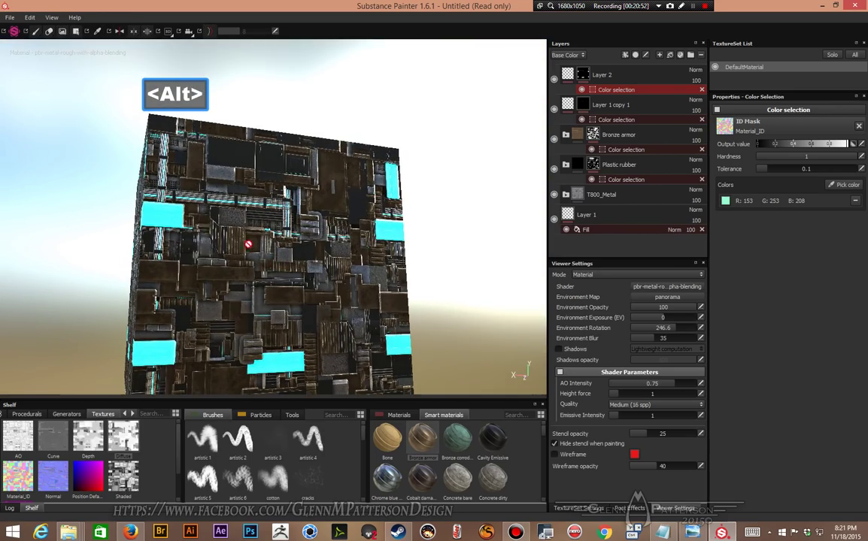
{"action": "left_click_drag", "start_coordinate": [184, 248], "coordinate": [277, 323], "text": "alt"}
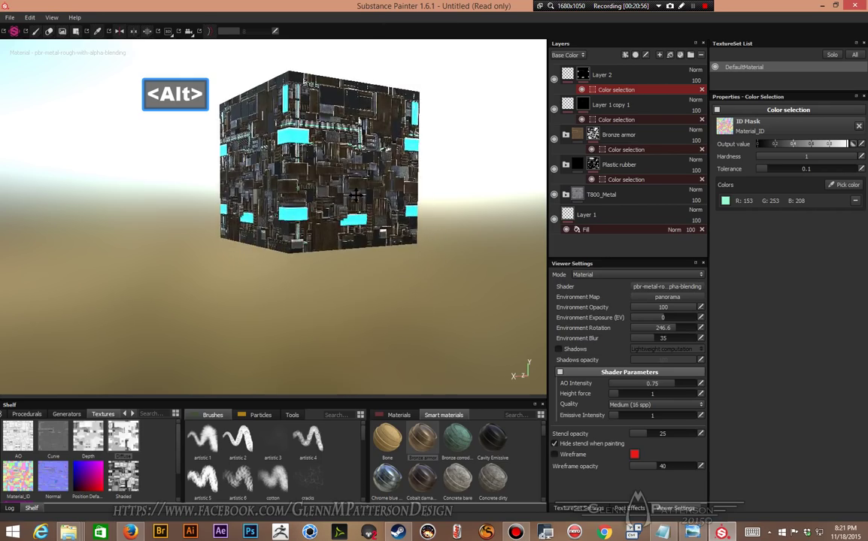
{"action": "scroll", "coordinate": [358, 261], "scroll_direction": "up", "scroll_amount": 3}
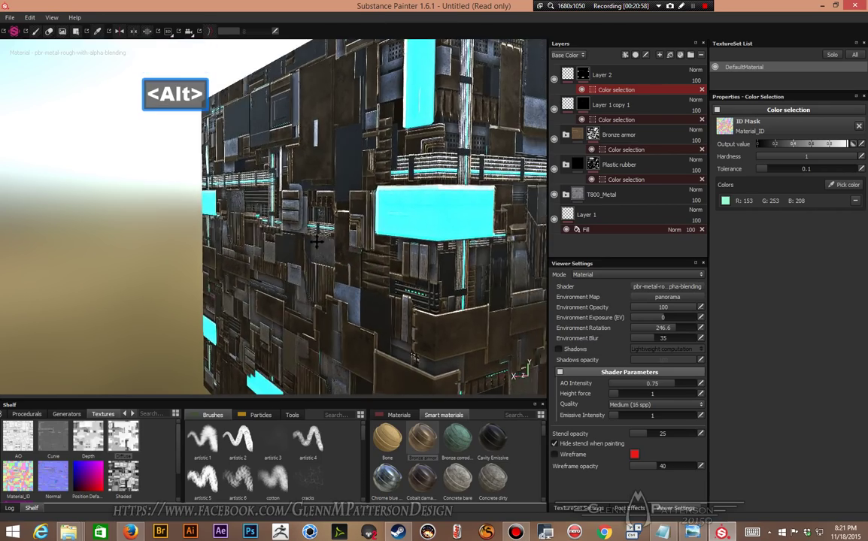
{"action": "mouse_move", "coordinate": [249, 232]}
{"action": "left_mouse_down", "text": "alt"}
{"action": "mouse_move", "coordinate": [354, 290]}
{"action": "mouse_move", "coordinate": [467, 215]}
{"action": "mouse_move", "coordinate": [418, 188]}
{"action": "mouse_move", "coordinate": [359, 200]}
{"action": "mouse_move", "coordinate": [470, 225]}
{"action": "mouse_move", "coordinate": [440, 257]}
{"action": "mouse_move", "coordinate": [430, 296]}
{"action": "mouse_move", "coordinate": [346, 213]}
{"action": "mouse_move", "coordinate": [275, 240]}
{"action": "mouse_move", "coordinate": [400, 240]}
{"action": "mouse_move", "coordinate": [248, 238]}
{"action": "left_mouse_up", "text": "alt"}
{"action": "left_click_drag", "start_coordinate": [285, 178], "coordinate": [267, 250], "text": "alt"}
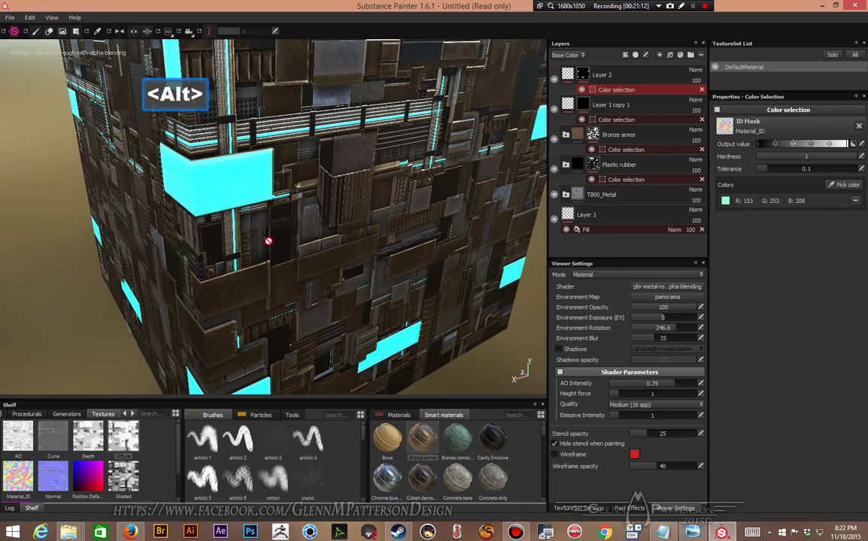
- Add a paint effect to Layer 2's mask and paint black over the upper part of the cyan corner panel
{"action": "right_click", "coordinate": [658, 79]}
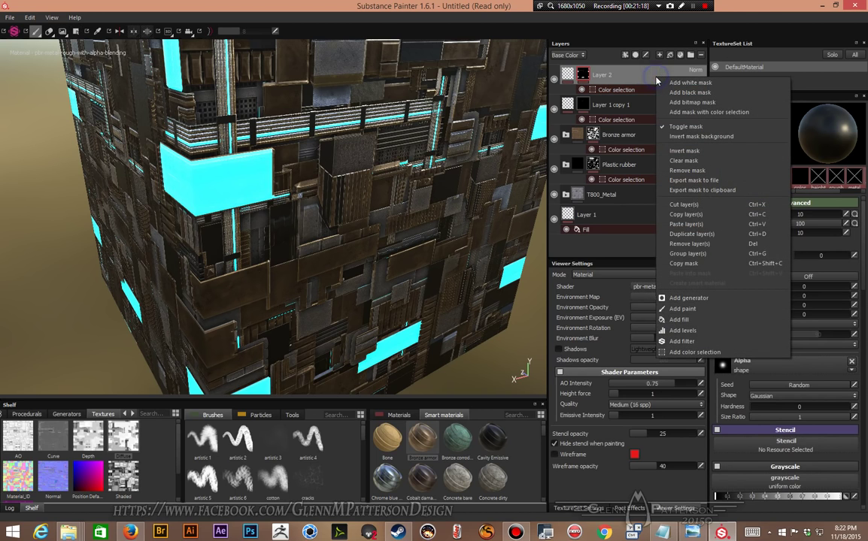
{"action": "left_click", "coordinate": [701, 308]}
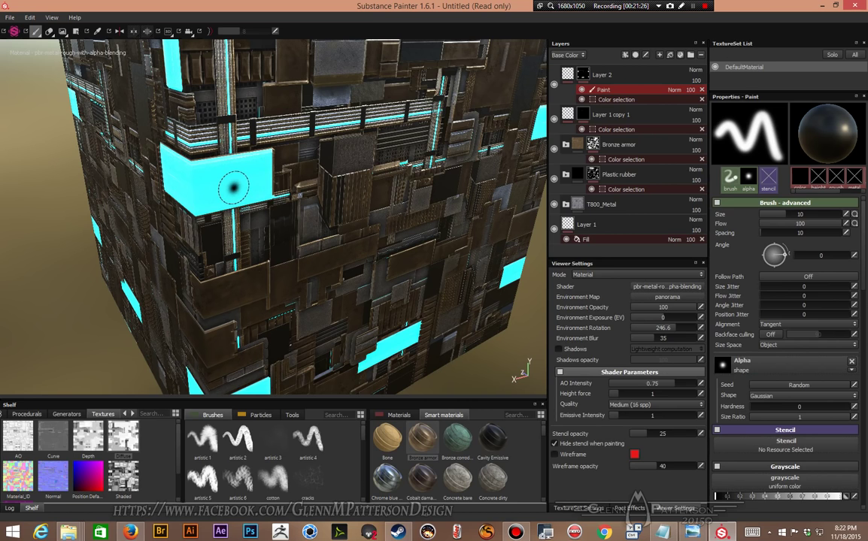
{"action": "mouse_move", "coordinate": [198, 185]}
{"action": "left_mouse_down"}
{"action": "mouse_move", "coordinate": [259, 180]}
{"action": "mouse_move", "coordinate": [257, 170]}
{"action": "mouse_move", "coordinate": [234, 166]}
{"action": "mouse_move", "coordinate": [209, 179]}
{"action": "mouse_move", "coordinate": [263, 164]}
{"action": "mouse_move", "coordinate": [193, 169]}
{"action": "mouse_move", "coordinate": [199, 176]}
{"action": "mouse_move", "coordinate": [248, 166]}
{"action": "mouse_move", "coordinate": [199, 174]}
{"action": "mouse_move", "coordinate": [174, 160]}
{"action": "left_mouse_up"}
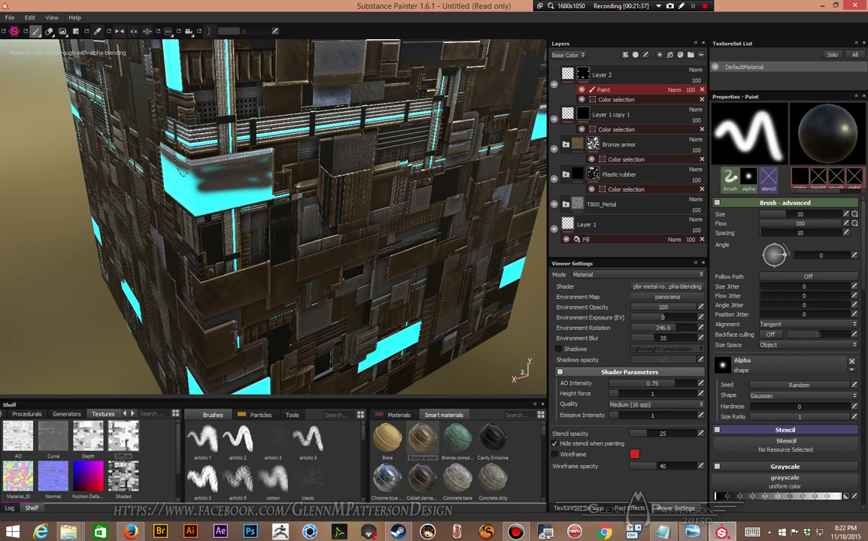
{"action": "mouse_move", "coordinate": [173, 173]}
{"action": "left_mouse_down"}
{"action": "mouse_move", "coordinate": [175, 161]}
{"action": "mouse_move", "coordinate": [196, 184]}
{"action": "left_mouse_up"}
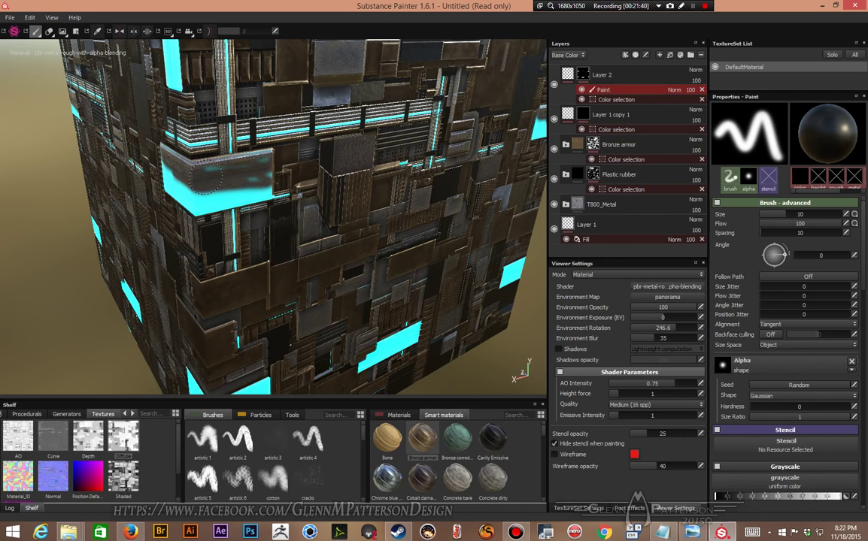
- Enlarge the brush to size 24.58 and set its alpha hardness to 0.92
{"action": "key", "text": "bracketright"}
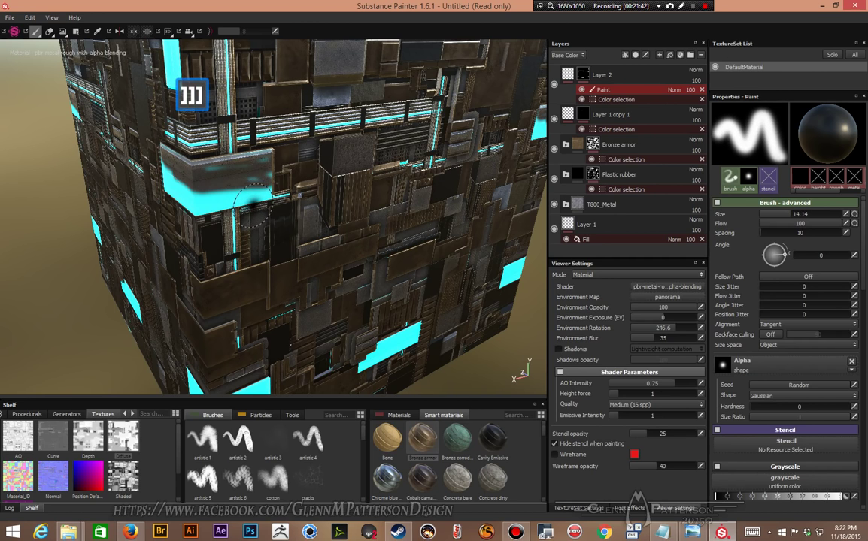
{"action": "key", "text": "bracketright"}
{"action": "key", "text": "bracketright"}
{"action": "key", "text": "bracketright"}
{"action": "key", "text": "bracketright"}
{"action": "key", "text": "bracketright"}
{"action": "key", "text": "bracketright"}
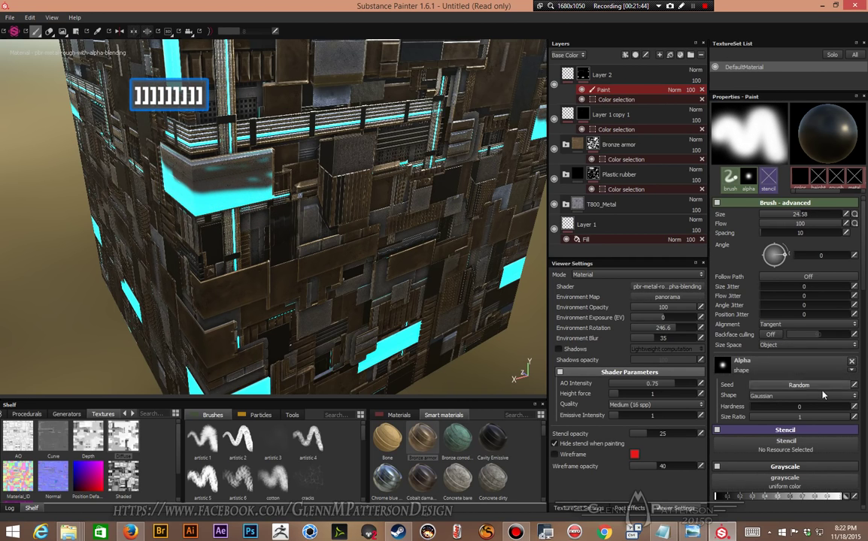
{"action": "left_click_drag", "start_coordinate": [799, 406], "coordinate": [841, 406]}
- Paint the remaining cyan out of the corner panel and out of the large patches lower on the cube's side
{"action": "mouse_move", "coordinate": [175, 177]}
{"action": "left_mouse_down"}
{"action": "mouse_move", "coordinate": [237, 192]}
{"action": "mouse_move", "coordinate": [194, 201]}
{"action": "mouse_move", "coordinate": [297, 192]}
{"action": "left_mouse_up"}
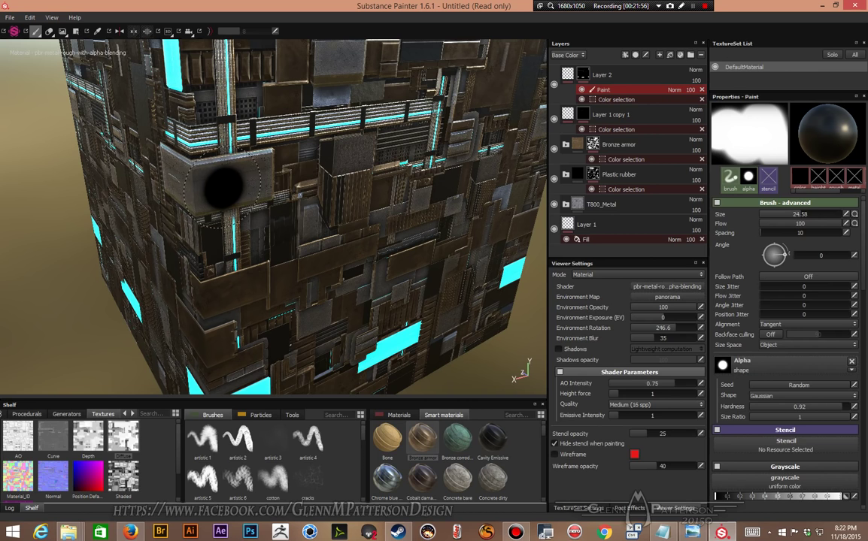
{"action": "left_click_drag", "start_coordinate": [398, 361], "coordinate": [360, 353]}
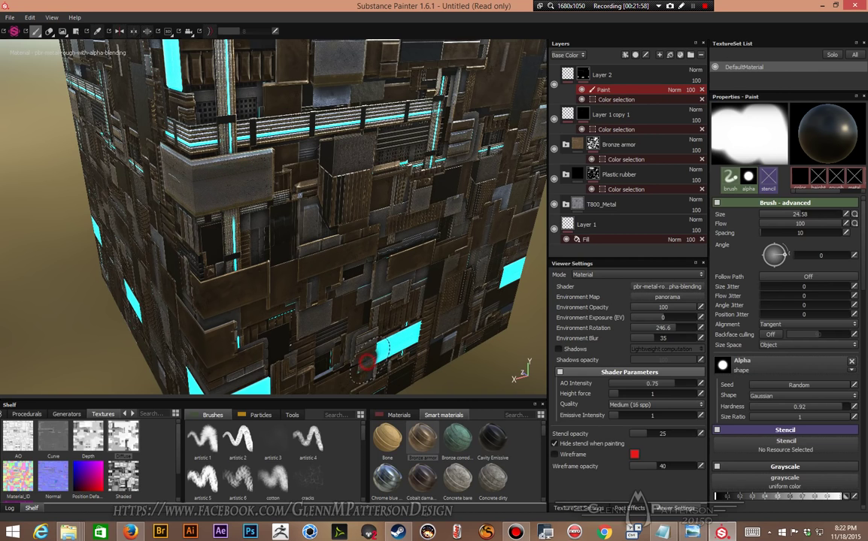
{"action": "left_click_drag", "start_coordinate": [420, 338], "coordinate": [405, 331]}
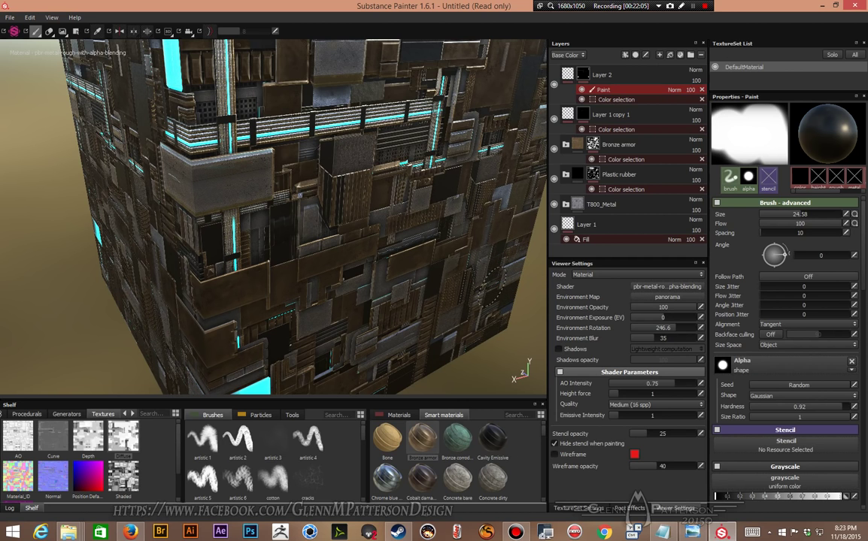
- Paint out the tall cyan panel near the cube's upper corner and the other large cyan patches, keeping the thin pipe strips
{"action": "mouse_move", "coordinate": [344, 242]}
{"action": "left_mouse_down", "text": "alt"}
{"action": "mouse_move", "coordinate": [392, 186]}
{"action": "mouse_move", "coordinate": [300, 300]}
{"action": "mouse_move", "coordinate": [245, 289]}
{"action": "left_mouse_up", "text": "alt"}
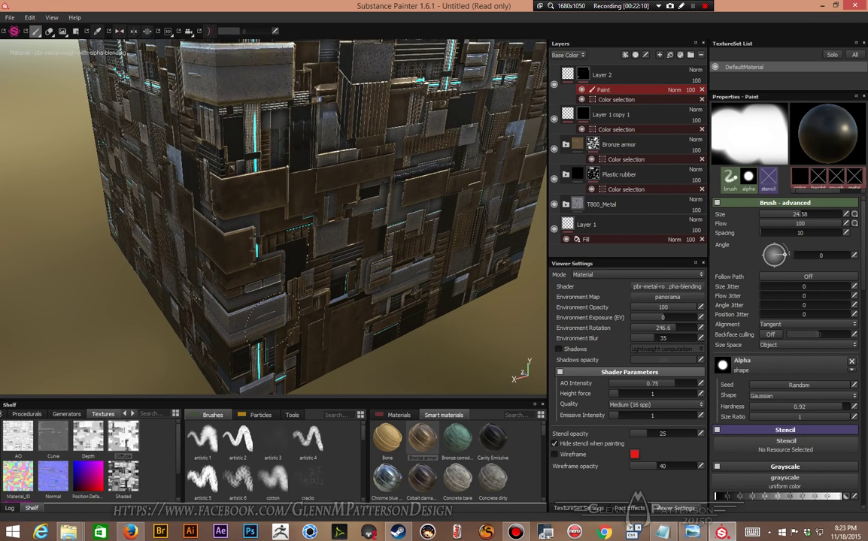
{"action": "mouse_move", "coordinate": [397, 174]}
{"action": "left_mouse_down", "text": "alt"}
{"action": "mouse_move", "coordinate": [385, 403]}
{"action": "mouse_move", "coordinate": [333, 294]}
{"action": "left_mouse_up", "text": "alt"}
{"action": "left_click_drag", "start_coordinate": [290, 207], "coordinate": [337, 197], "text": "alt"}
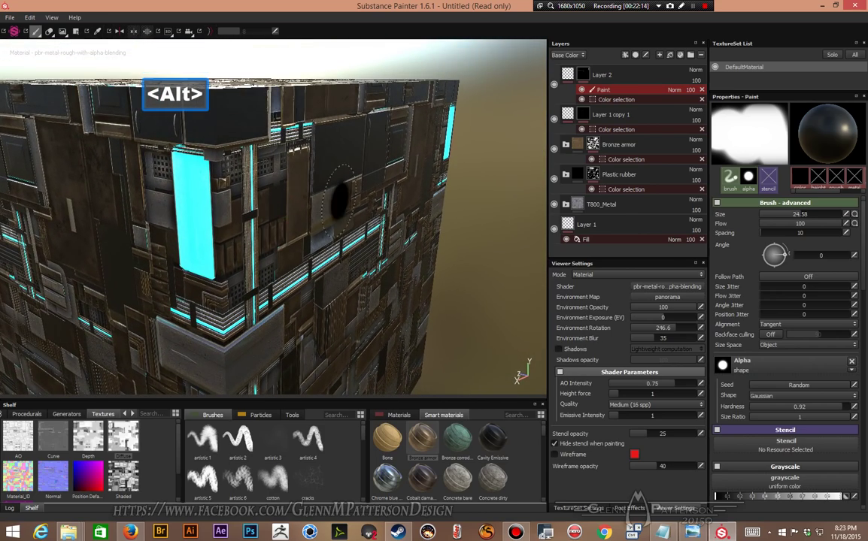
{"action": "mouse_move", "coordinate": [184, 240]}
{"action": "left_mouse_down"}
{"action": "mouse_move", "coordinate": [185, 252]}
{"action": "mouse_move", "coordinate": [194, 248]}
{"action": "mouse_move", "coordinate": [180, 164]}
{"action": "left_mouse_up"}
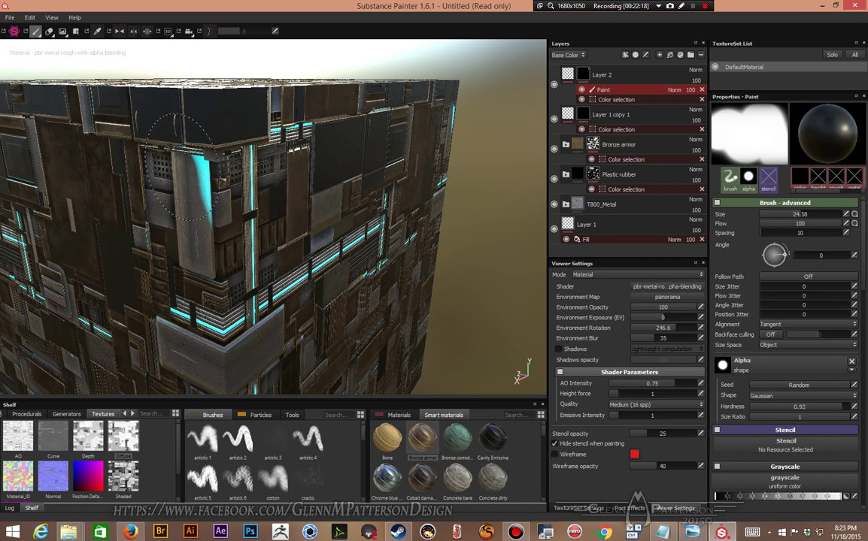
{"action": "left_click_drag", "start_coordinate": [185, 248], "coordinate": [434, 97], "text": "alt"}
{"action": "scroll", "coordinate": [236, 202], "scroll_direction": "up", "scroll_amount": 5}
{"action": "mouse_move", "coordinate": [149, 189]}
{"action": "left_mouse_down", "text": "alt"}
{"action": "mouse_move", "coordinate": [271, 240]}
{"action": "mouse_move", "coordinate": [303, 271]}
{"action": "mouse_move", "coordinate": [424, 242]}
{"action": "mouse_move", "coordinate": [447, 261]}
{"action": "mouse_move", "coordinate": [397, 267]}
{"action": "mouse_move", "coordinate": [386, 367]}
{"action": "left_mouse_up", "text": "alt"}
{"action": "scroll", "coordinate": [303, 272], "scroll_direction": "down", "scroll_amount": 5}
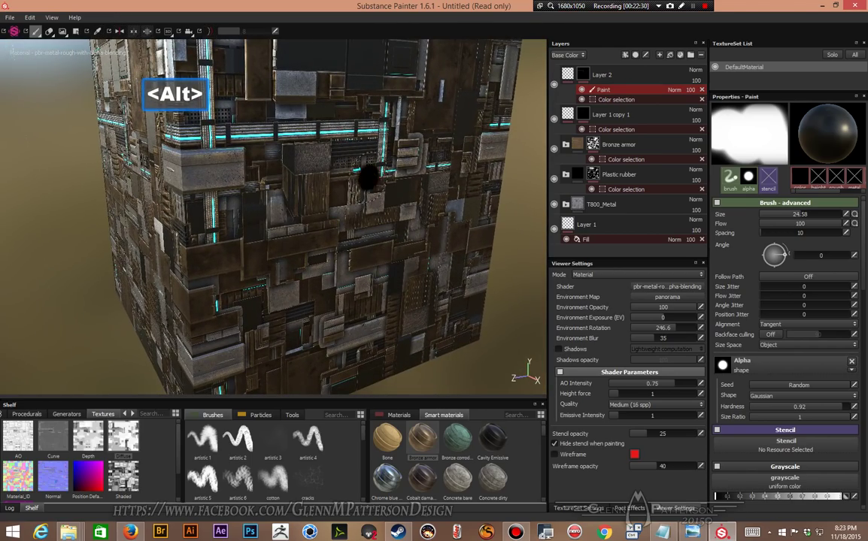
- Add the Dust smart material to the layer stack between Layer 1 copy 1 and Bronze armor
{"action": "left_click_drag", "start_coordinate": [281, 242], "coordinate": [258, 225], "text": "alt"}
{"action": "left_click_drag", "start_coordinate": [129, 260], "coordinate": [251, 248], "text": "alt"}
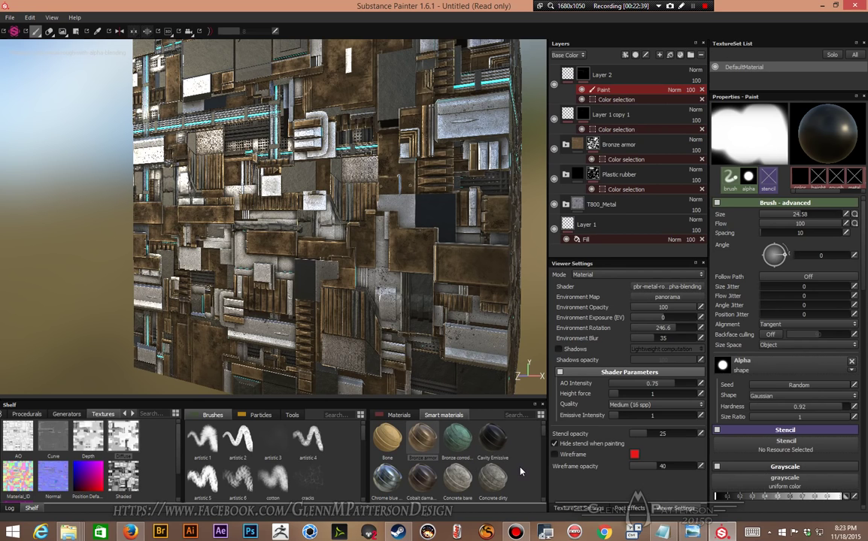
{"action": "scroll", "coordinate": [521, 472], "scroll_direction": "down", "scroll_amount": 2}
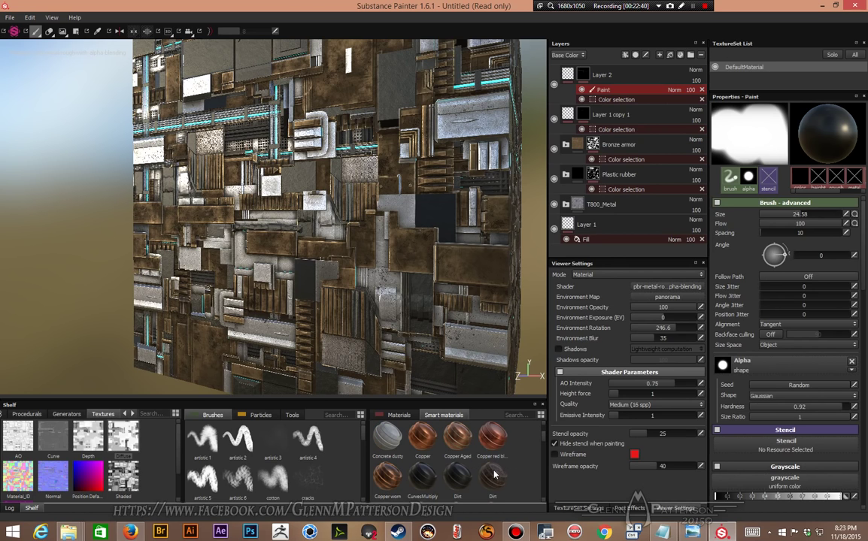
{"action": "scroll", "coordinate": [520, 471], "scroll_direction": "down", "scroll_amount": 2}
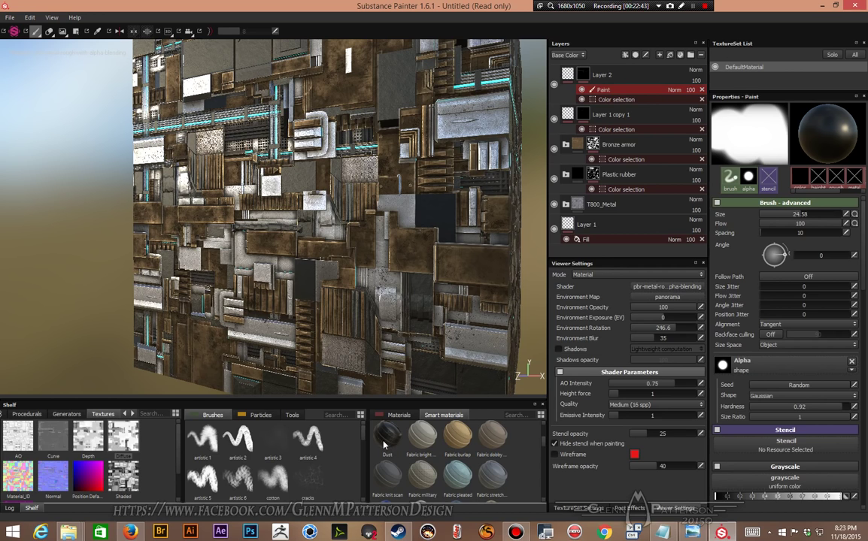
{"action": "left_click_drag", "start_coordinate": [384, 444], "coordinate": [630, 140]}
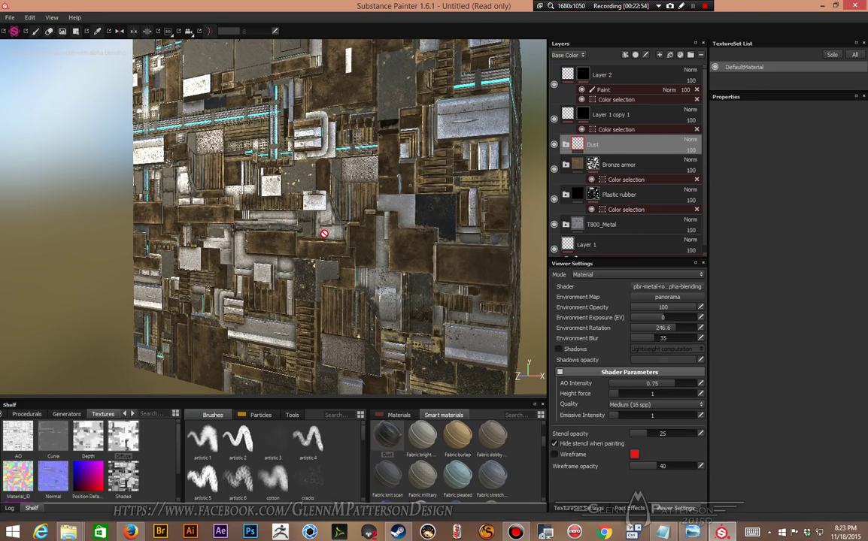
{"action": "left_click_drag", "start_coordinate": [300, 197], "coordinate": [363, 269], "text": "alt"}
{"action": "right_click_drag", "start_coordinate": [363, 269], "coordinate": [452, 243], "text": "alt"}
{"action": "left_click_drag", "start_coordinate": [447, 242], "coordinate": [363, 225], "text": "alt"}
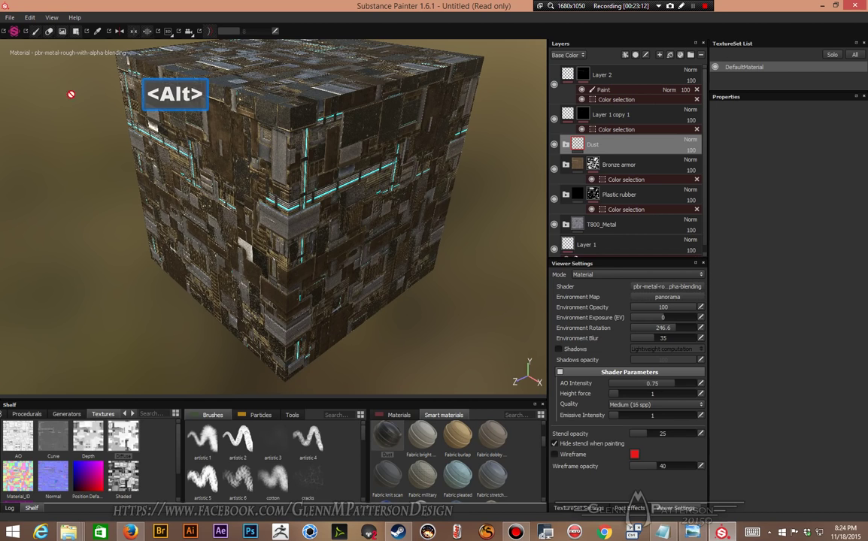
- Replace the project's mesh with FramedCube.OBJ in the project configuration
{"action": "left_click", "coordinate": [9, 18]}
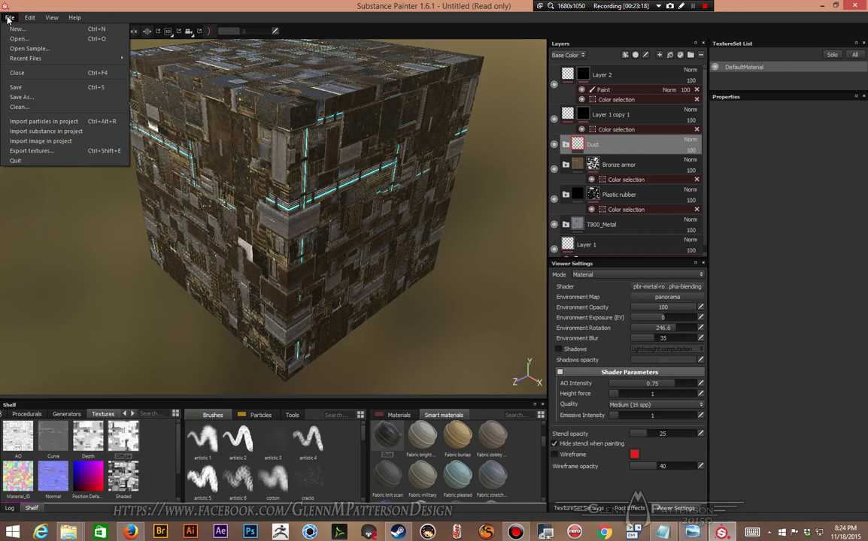
{"action": "mouse_move", "coordinate": [25, 63]}
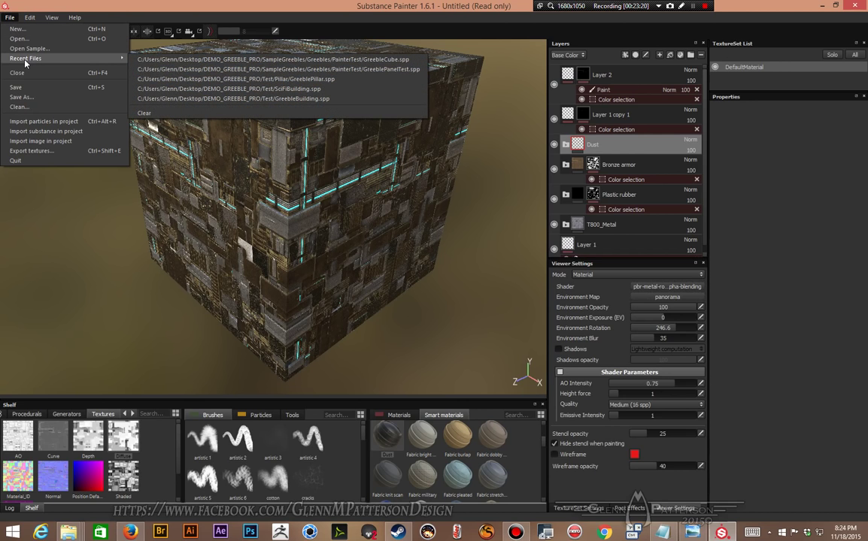
{"action": "mouse_move", "coordinate": [31, 18]}
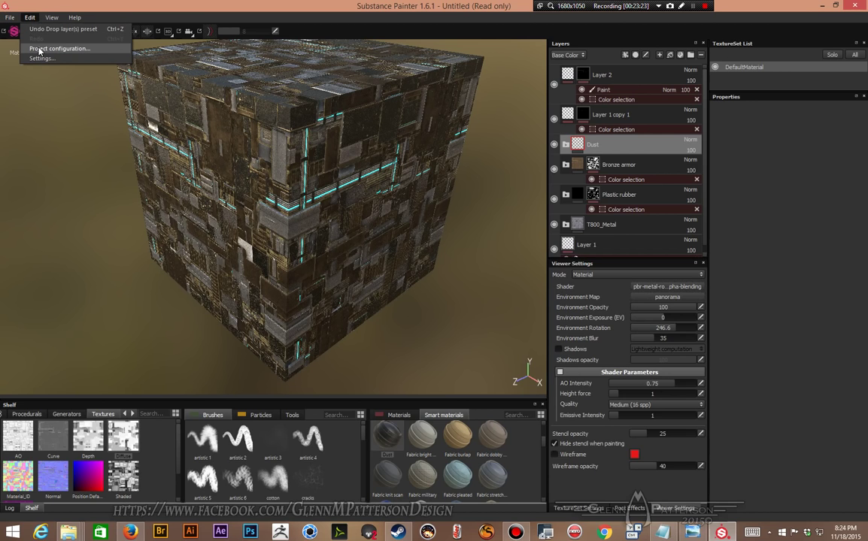
{"action": "left_click", "coordinate": [40, 49]}
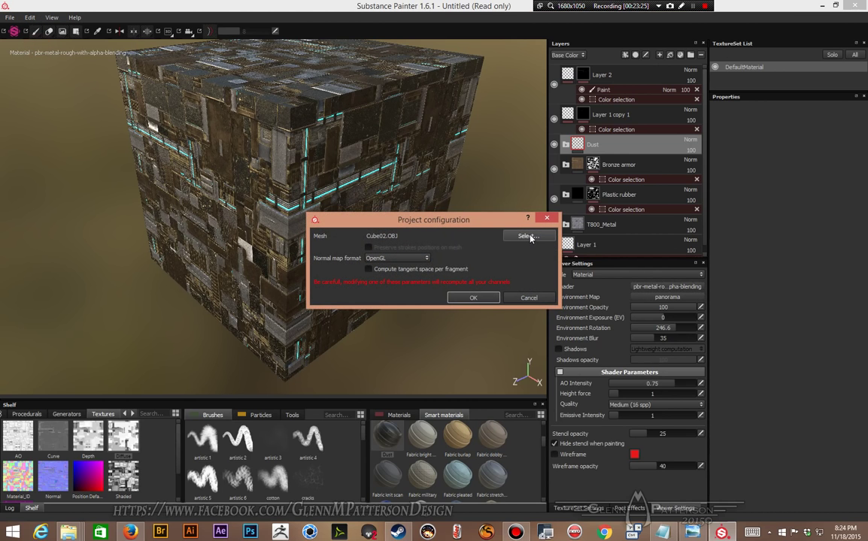
{"action": "left_click", "coordinate": [527, 236]}
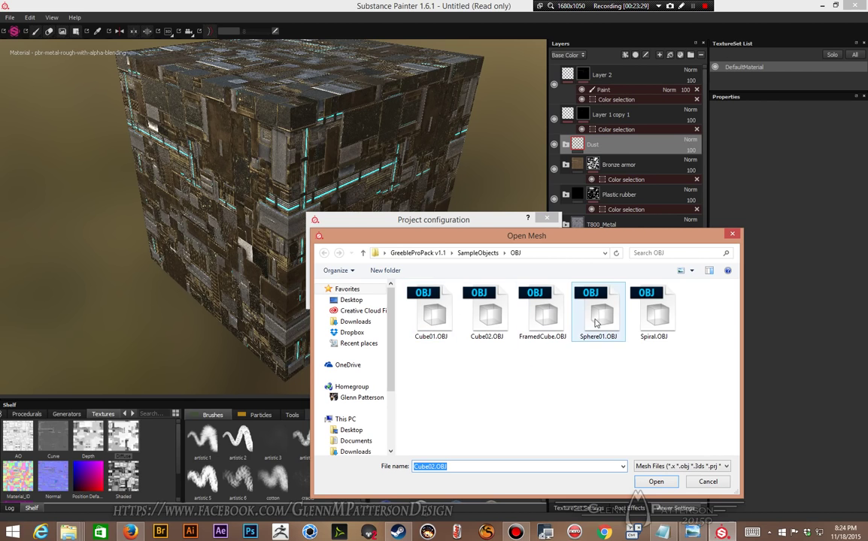
{"action": "double_click", "coordinate": [539, 323]}
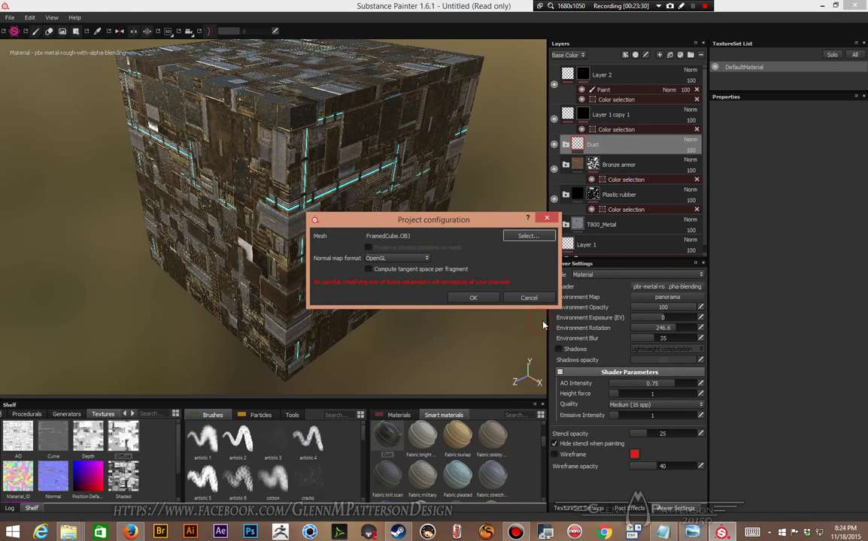
{"action": "left_click", "coordinate": [466, 297]}
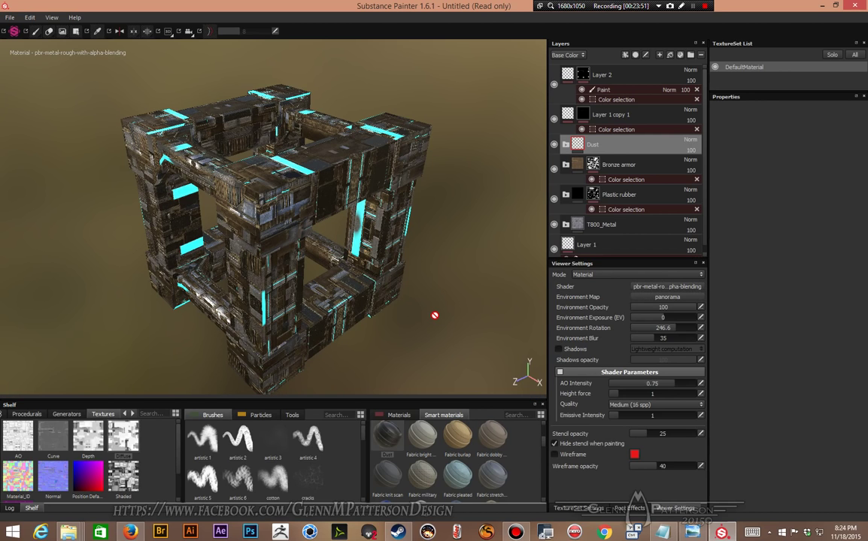
- Select Layer 2's Paint effect and examine the cyan panels all around the framed cube
{"action": "left_click", "coordinate": [584, 89]}
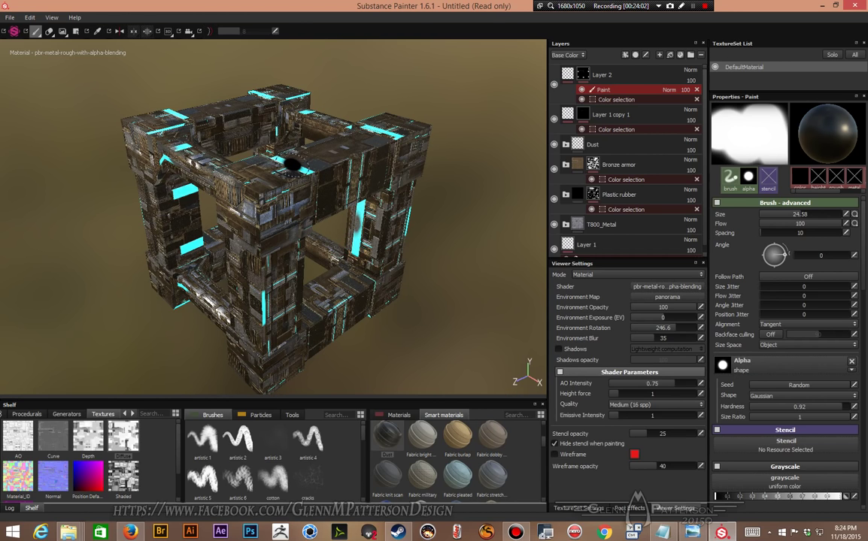
{"action": "left_click_drag", "start_coordinate": [253, 233], "coordinate": [316, 185], "text": "alt"}
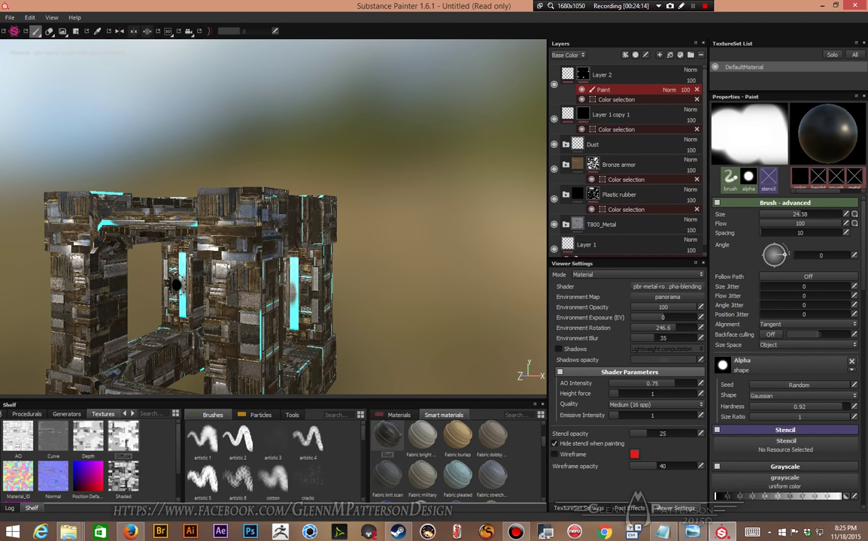
{"action": "left_click_drag", "start_coordinate": [182, 263], "coordinate": [484, 324], "text": "alt"}
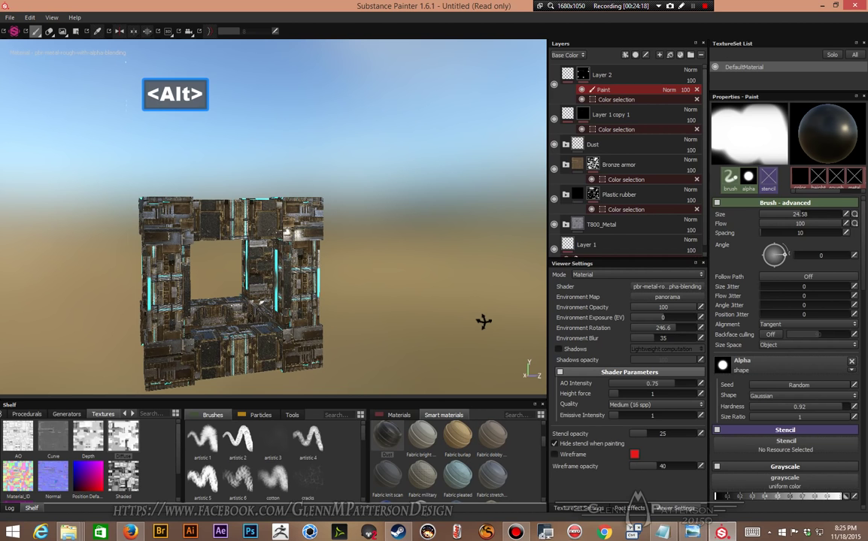
{"action": "mouse_move", "coordinate": [349, 304]}
{"action": "left_mouse_down", "text": "alt"}
{"action": "mouse_move", "coordinate": [330, 304]}
{"action": "mouse_move", "coordinate": [365, 306]}
{"action": "mouse_move", "coordinate": [269, 270]}
{"action": "left_mouse_up", "text": "alt"}
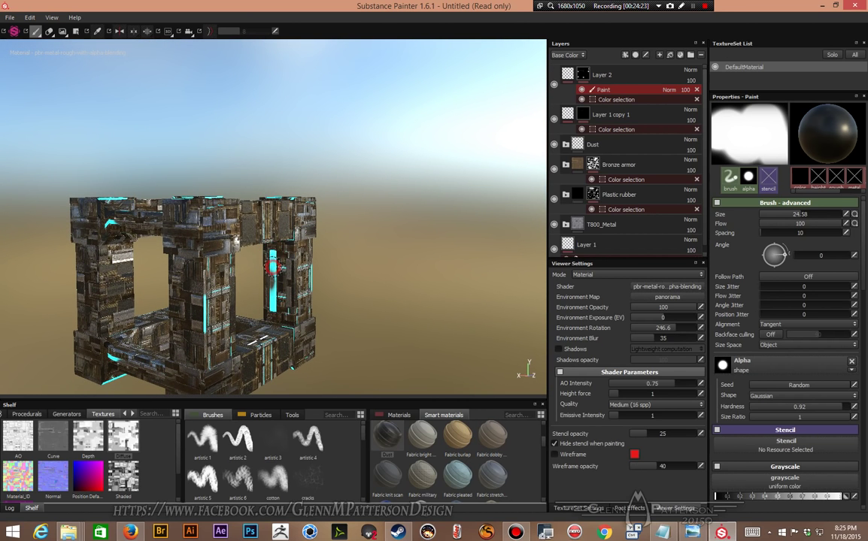
{"action": "left_click_drag", "start_coordinate": [151, 287], "coordinate": [181, 268], "text": "alt"}
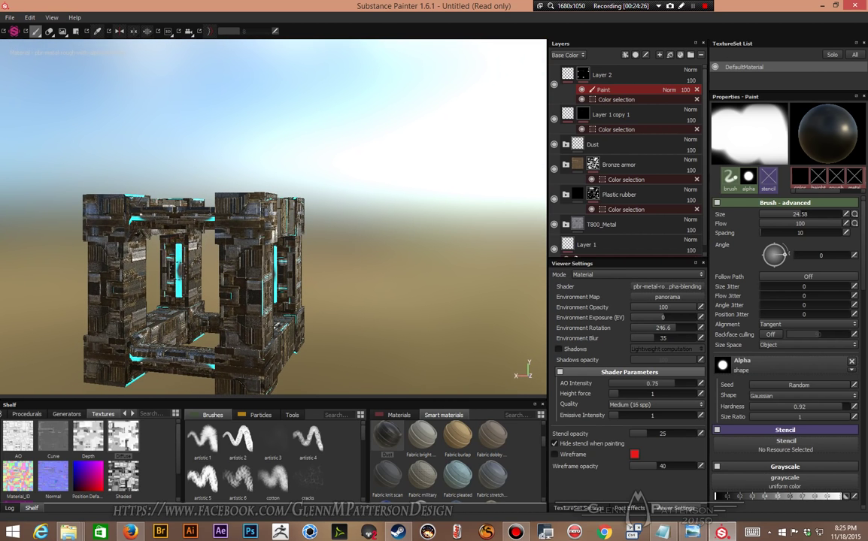
{"action": "left_click_drag", "start_coordinate": [179, 283], "coordinate": [404, 304], "text": "alt"}
{"action": "left_click_drag", "start_coordinate": [181, 285], "coordinate": [383, 150], "text": "alt"}
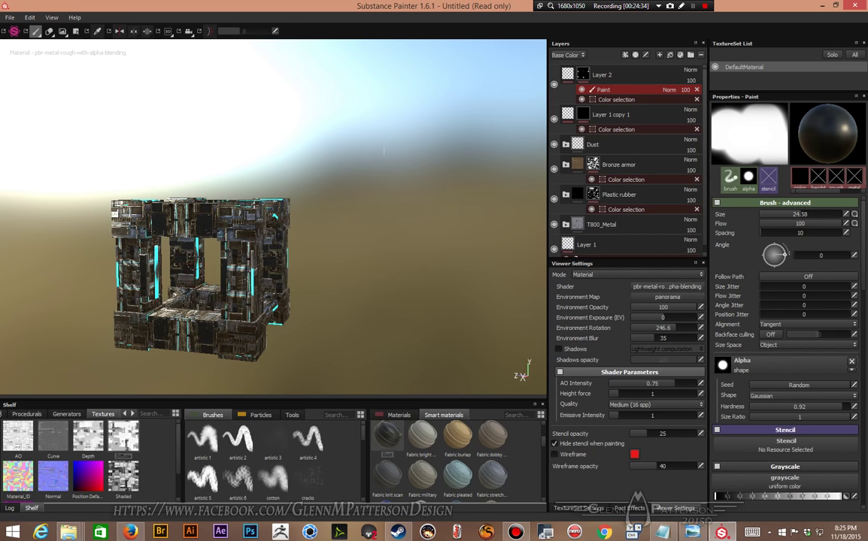
{"action": "left_click_drag", "start_coordinate": [157, 277], "coordinate": [113, 227], "text": "alt"}
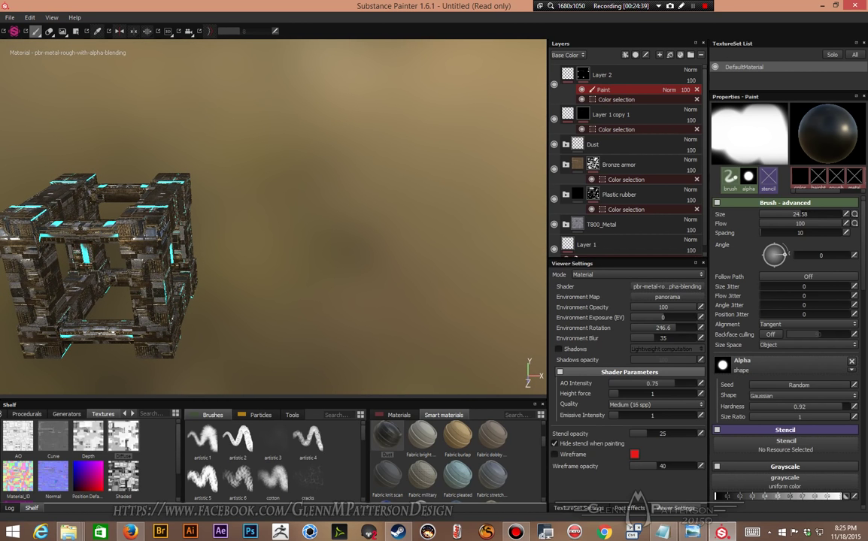
{"action": "left_click_drag", "start_coordinate": [77, 239], "coordinate": [80, 276], "text": "alt"}
{"action": "right_click_drag", "start_coordinate": [348, 258], "coordinate": [147, 232], "text": "alt"}
{"action": "mouse_move", "coordinate": [147, 232]}
{"action": "left_mouse_down", "text": "alt"}
{"action": "mouse_move", "coordinate": [154, 230]}
{"action": "mouse_move", "coordinate": [173, 301]}
{"action": "mouse_move", "coordinate": [145, 317]}
{"action": "mouse_move", "coordinate": [188, 316]}
{"action": "left_mouse_up", "text": "alt"}
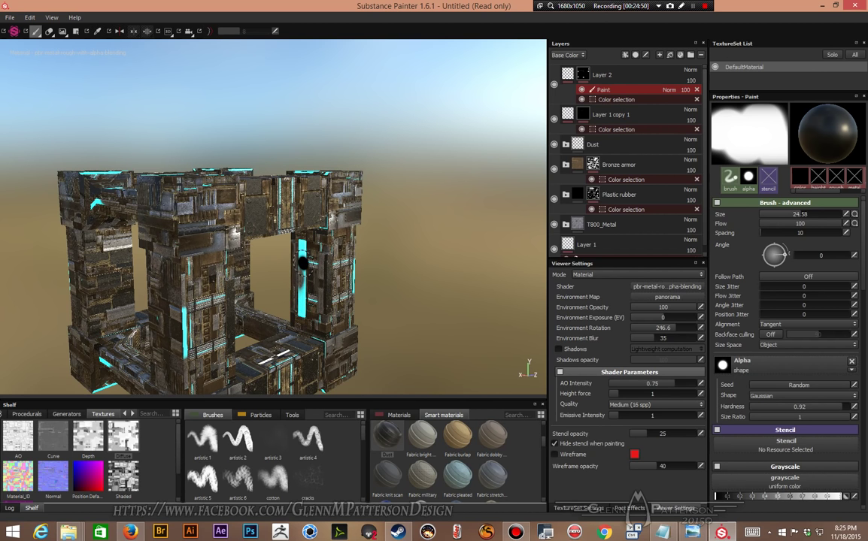
{"action": "left_click_drag", "start_coordinate": [290, 271], "coordinate": [297, 240], "text": "alt"}
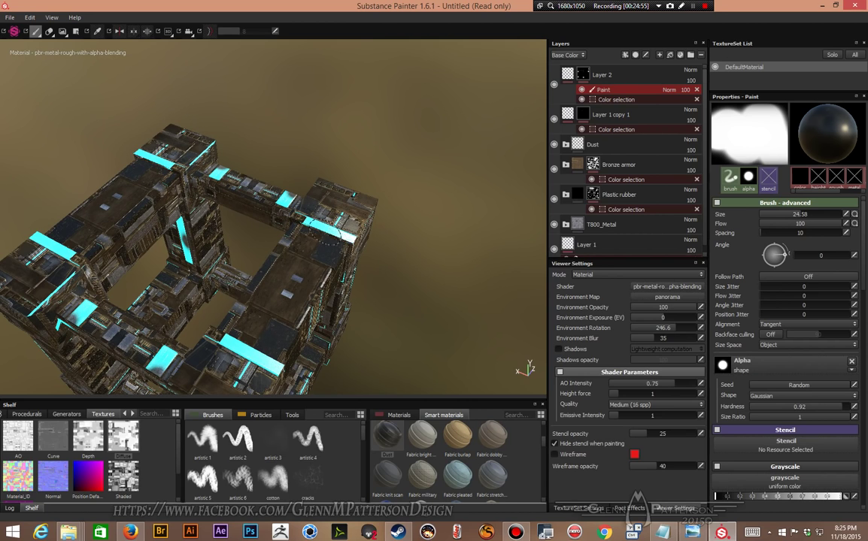
- Paint the cyan patches out of the framed cube's narrow connecting beams and inner pillar faces, keeping the strips across the wide beams
{"action": "left_click", "coordinate": [264, 364]}
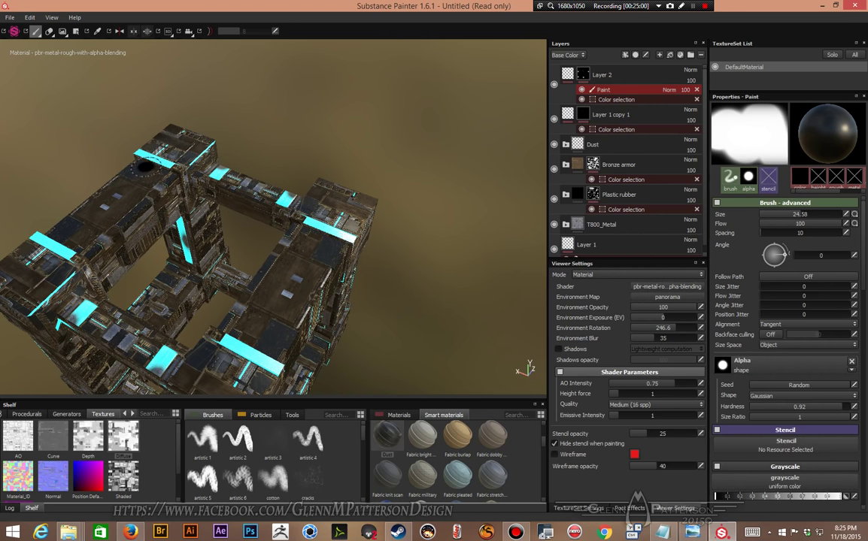
{"action": "left_click", "coordinate": [160, 165]}
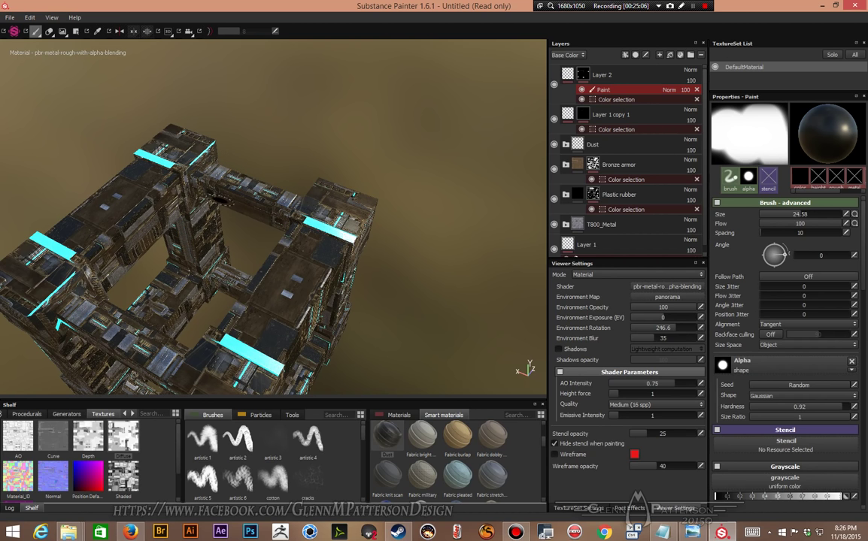
{"action": "left_click_drag", "start_coordinate": [208, 174], "coordinate": [167, 182], "text": "alt"}
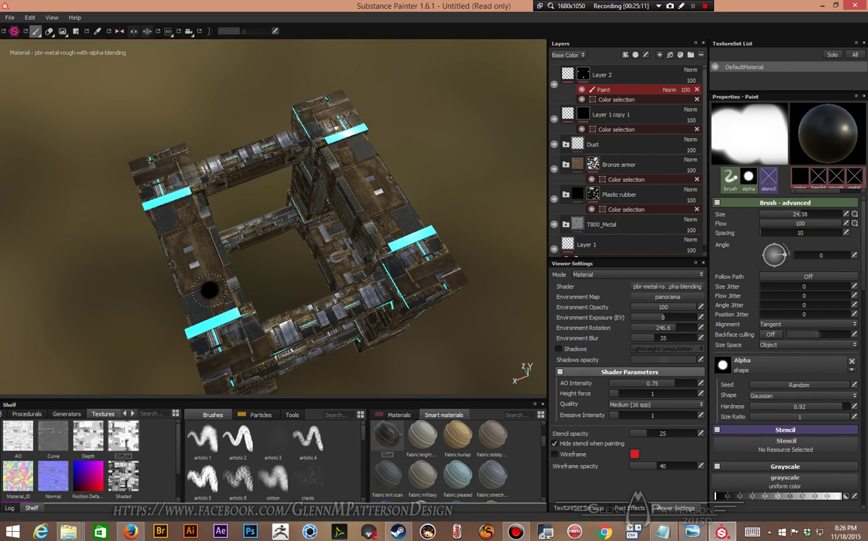
{"action": "mouse_move", "coordinate": [183, 298]}
{"action": "left_mouse_down", "text": "alt"}
{"action": "mouse_move", "coordinate": [322, 157]}
{"action": "mouse_move", "coordinate": [315, 131]}
{"action": "mouse_move", "coordinate": [359, 163]}
{"action": "mouse_move", "coordinate": [285, 166]}
{"action": "left_mouse_up", "text": "alt"}
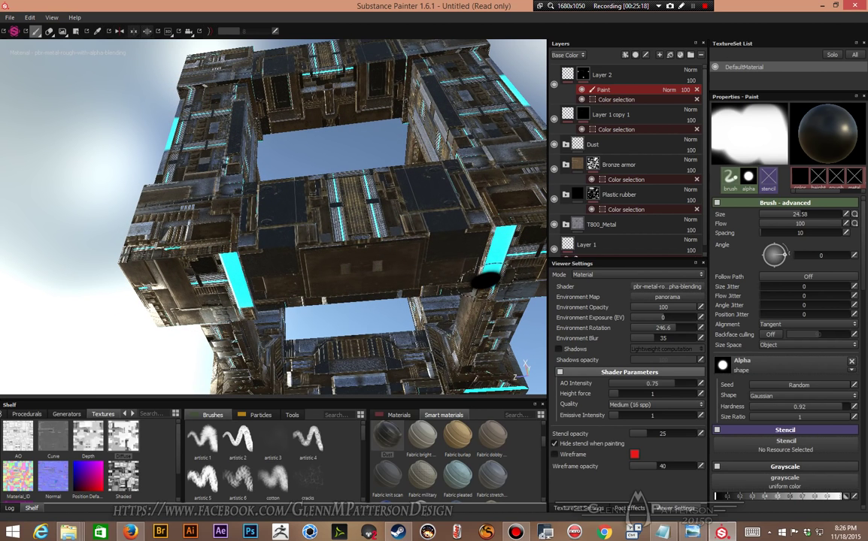
{"action": "left_click_drag", "start_coordinate": [436, 255], "coordinate": [417, 275], "text": "alt"}
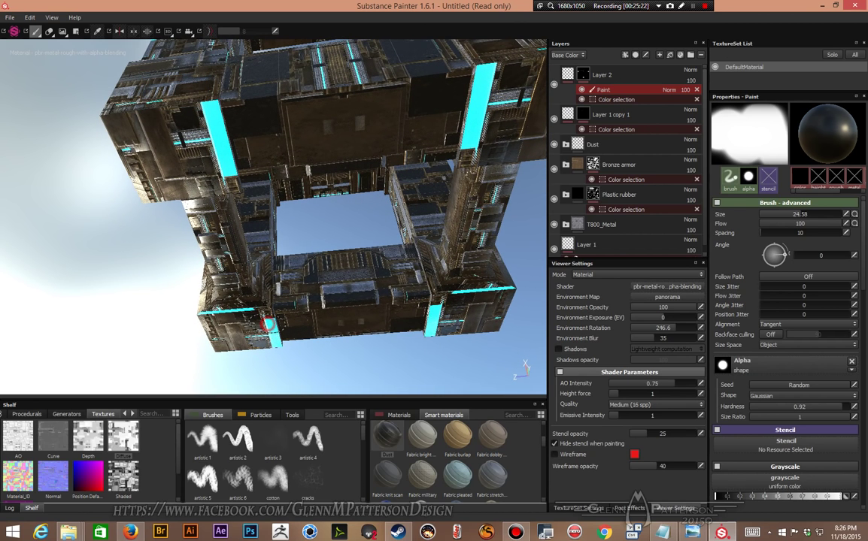
{"action": "left_click_drag", "start_coordinate": [263, 251], "coordinate": [362, 231], "text": "alt"}
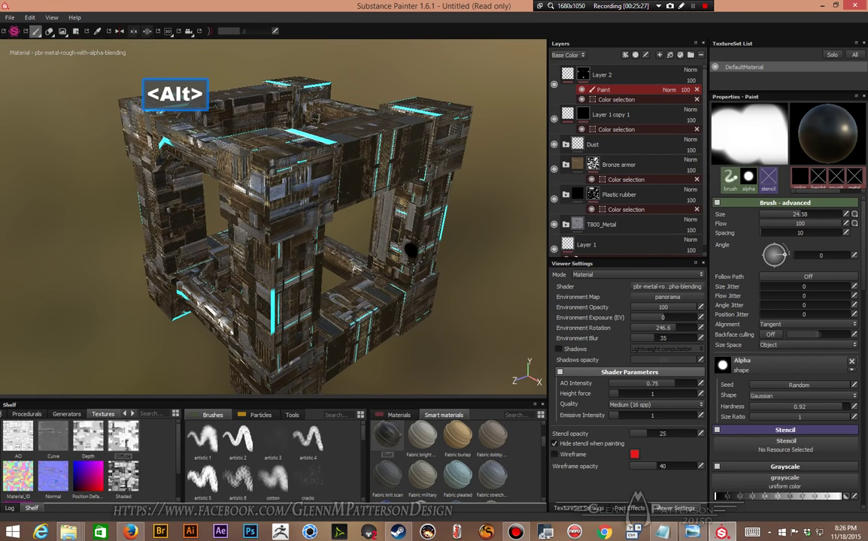
- Replace the project's mesh with Sphere01.OBJ in the project configuration and check the texturing around the sphere
{"action": "left_click", "coordinate": [9, 18]}
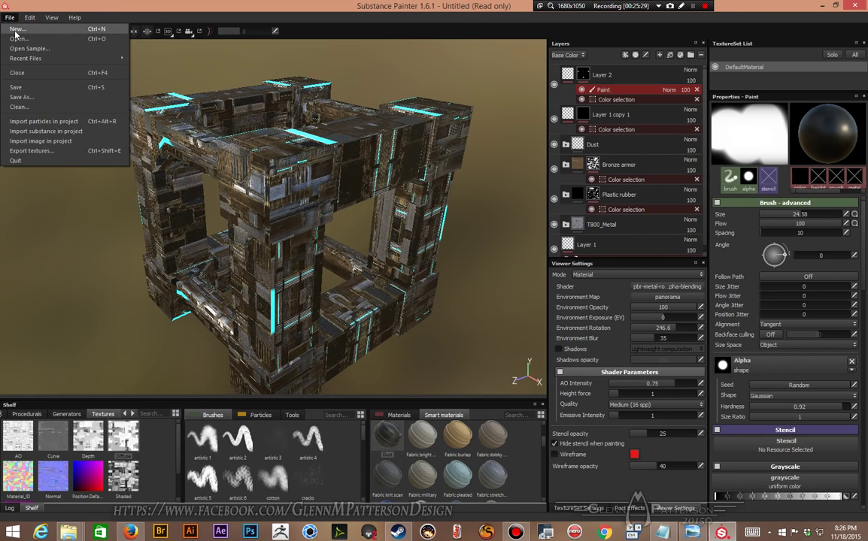
{"action": "mouse_move", "coordinate": [30, 17]}
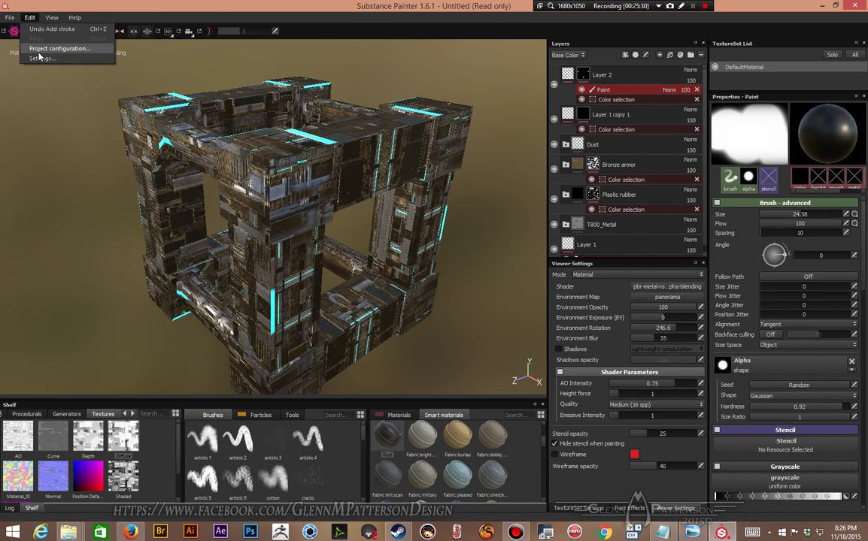
{"action": "left_click", "coordinate": [41, 50]}
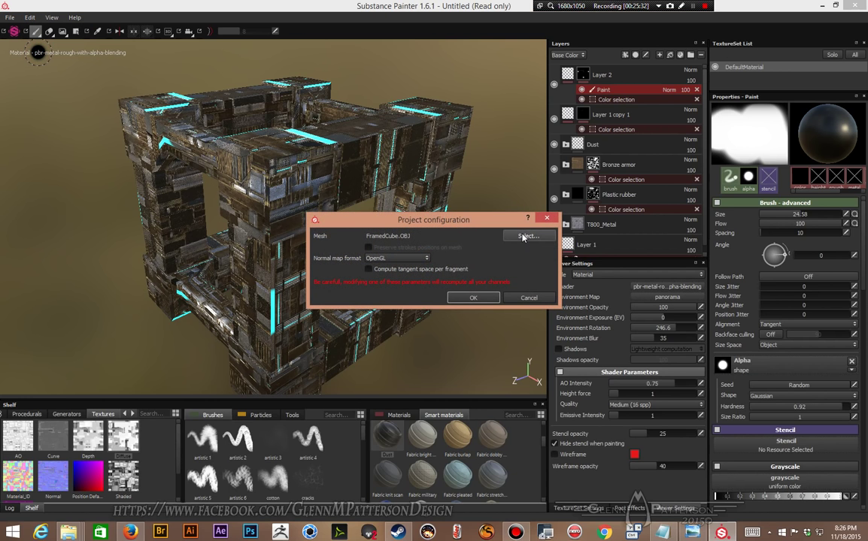
{"action": "left_click", "coordinate": [526, 236]}
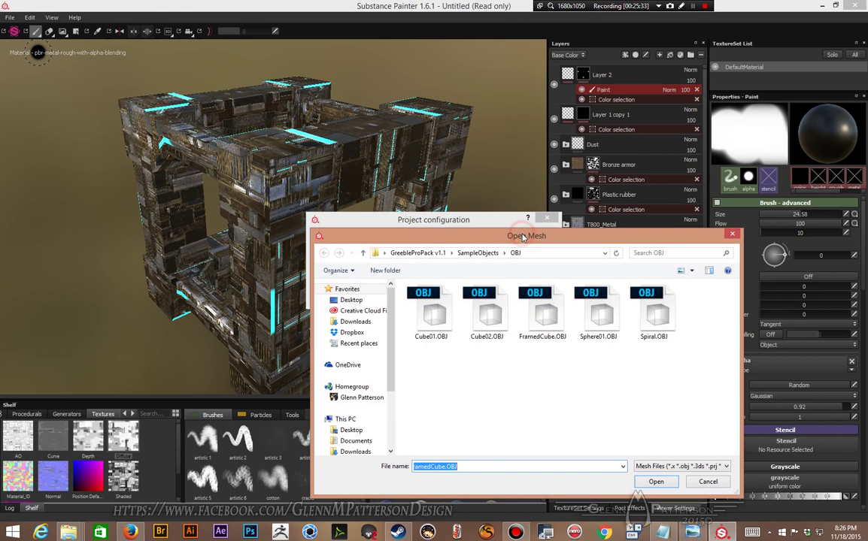
{"action": "double_click", "coordinate": [591, 323]}
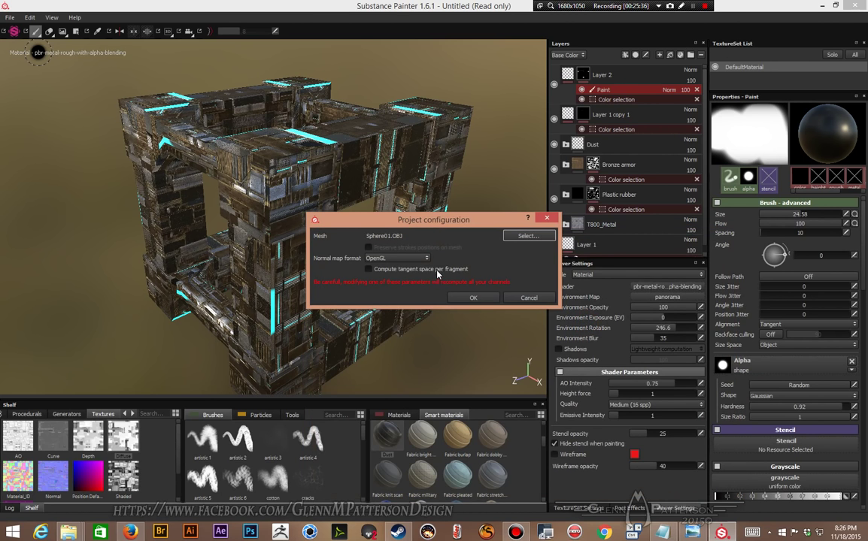
{"action": "left_click", "coordinate": [468, 298]}
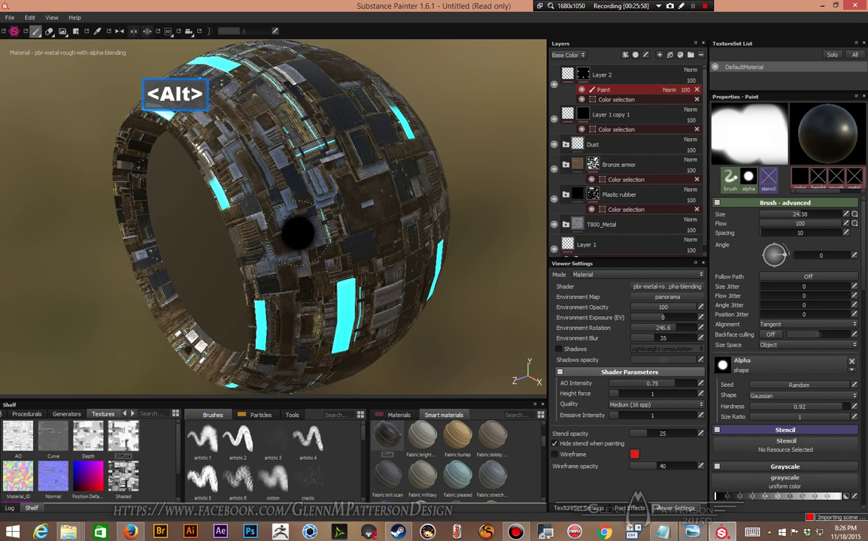
{"action": "mouse_move", "coordinate": [300, 242]}
{"action": "left_mouse_down", "text": "alt"}
{"action": "mouse_move", "coordinate": [449, 222]}
{"action": "mouse_move", "coordinate": [318, 177]}
{"action": "mouse_move", "coordinate": [353, 211]}
{"action": "mouse_move", "coordinate": [286, 227]}
{"action": "mouse_move", "coordinate": [222, 160]}
{"action": "mouse_move", "coordinate": [391, 245]}
{"action": "mouse_move", "coordinate": [517, 213]}
{"action": "mouse_move", "coordinate": [540, 256]}
{"action": "mouse_move", "coordinate": [340, 226]}
{"action": "mouse_move", "coordinate": [292, 316]}
{"action": "left_mouse_up", "text": "alt"}
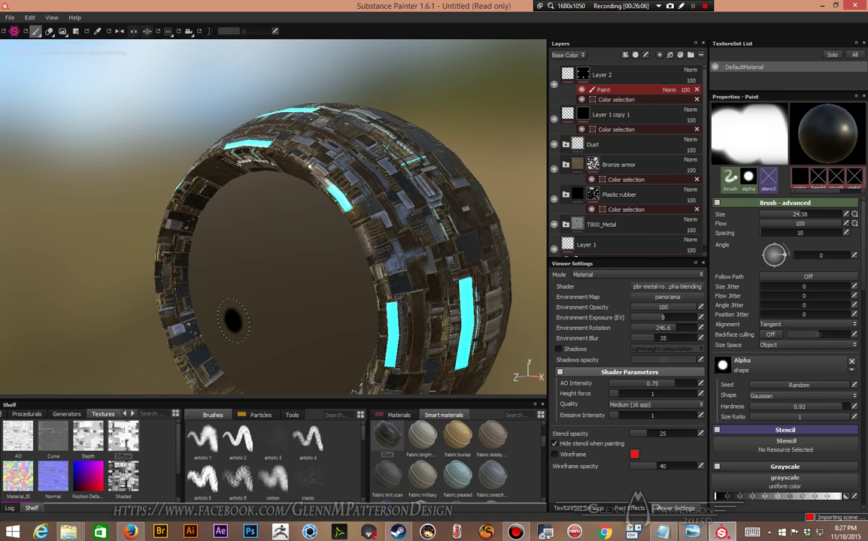
{"action": "left_click_drag", "start_coordinate": [233, 313], "coordinate": [442, 173], "text": "alt"}
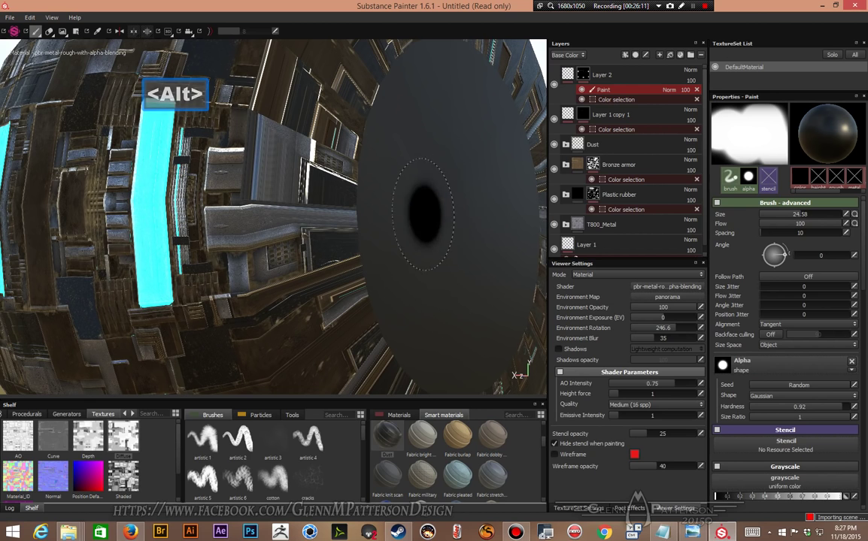
{"action": "mouse_move", "coordinate": [470, 241]}
{"action": "left_mouse_down", "text": "alt"}
{"action": "mouse_move", "coordinate": [252, 368]}
{"action": "mouse_move", "coordinate": [407, 252]}
{"action": "mouse_move", "coordinate": [445, 252]}
{"action": "mouse_move", "coordinate": [399, 268]}
{"action": "mouse_move", "coordinate": [377, 265]}
{"action": "mouse_move", "coordinate": [375, 279]}
{"action": "mouse_move", "coordinate": [312, 286]}
{"action": "mouse_move", "coordinate": [341, 289]}
{"action": "mouse_move", "coordinate": [451, 207]}
{"action": "mouse_move", "coordinate": [362, 246]}
{"action": "mouse_move", "coordinate": [351, 189]}
{"action": "mouse_move", "coordinate": [272, 243]}
{"action": "mouse_move", "coordinate": [260, 263]}
{"action": "mouse_move", "coordinate": [285, 270]}
{"action": "mouse_move", "coordinate": [401, 176]}
{"action": "mouse_move", "coordinate": [291, 159]}
{"action": "mouse_move", "coordinate": [432, 173]}
{"action": "mouse_move", "coordinate": [318, 161]}
{"action": "left_mouse_up", "text": "alt"}
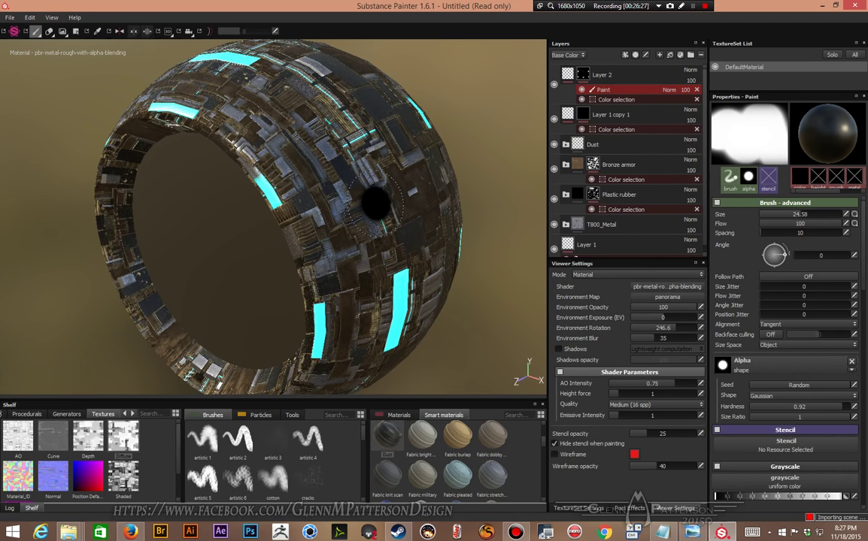